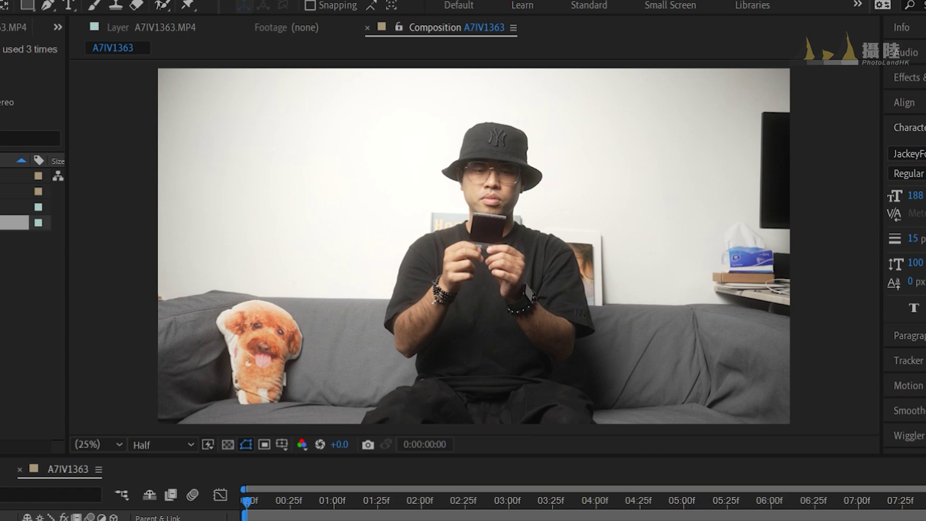
Preview the footage, then add A7IV1362.MP4 to the composition.
click(266, 508)
key(space)
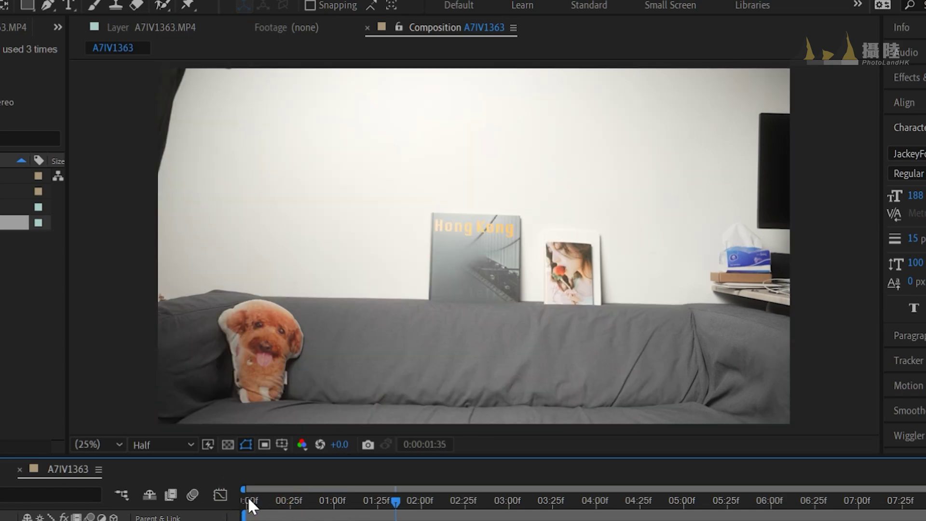
drag(267, 507, 493, 516)
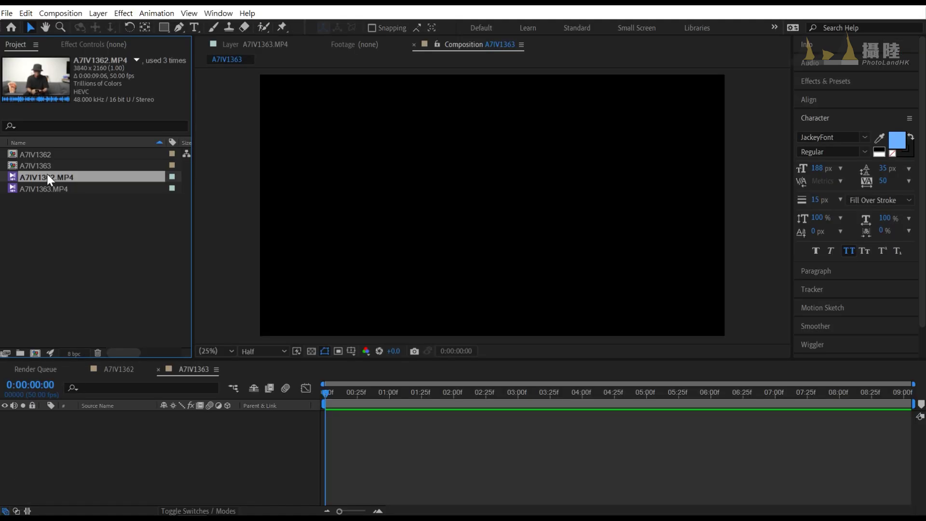
drag(48, 175, 204, 437)
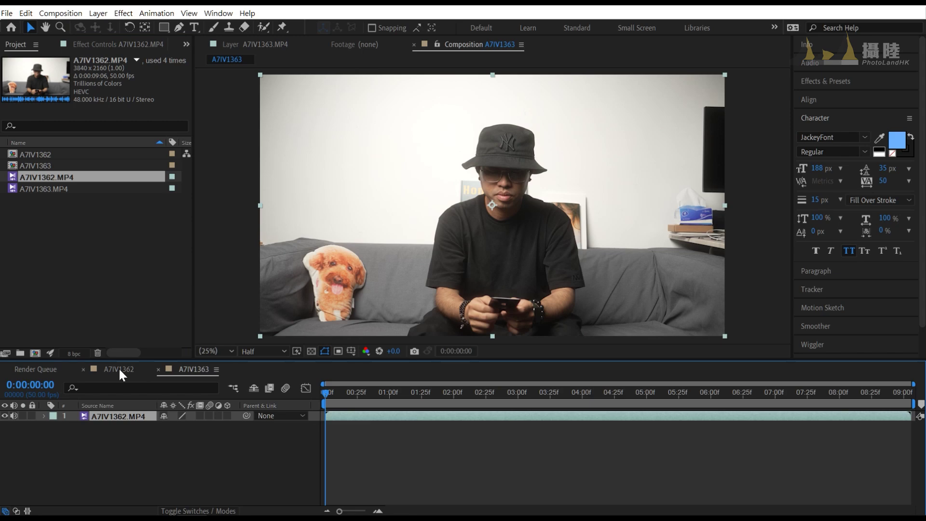
Add a layer marker at 0:00:04:05 on the A7IV1362.MP4 layer and hide it.
drag(364, 395, 590, 408)
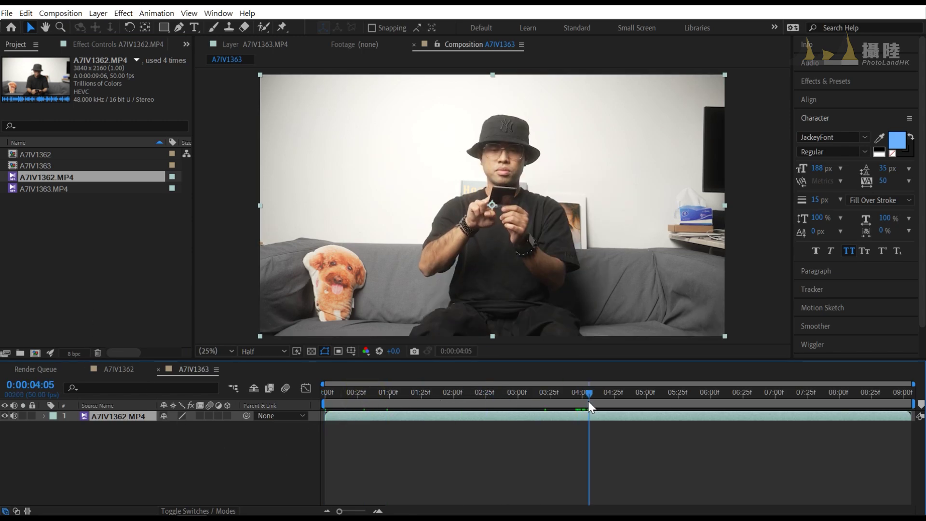
right_click(586, 417)
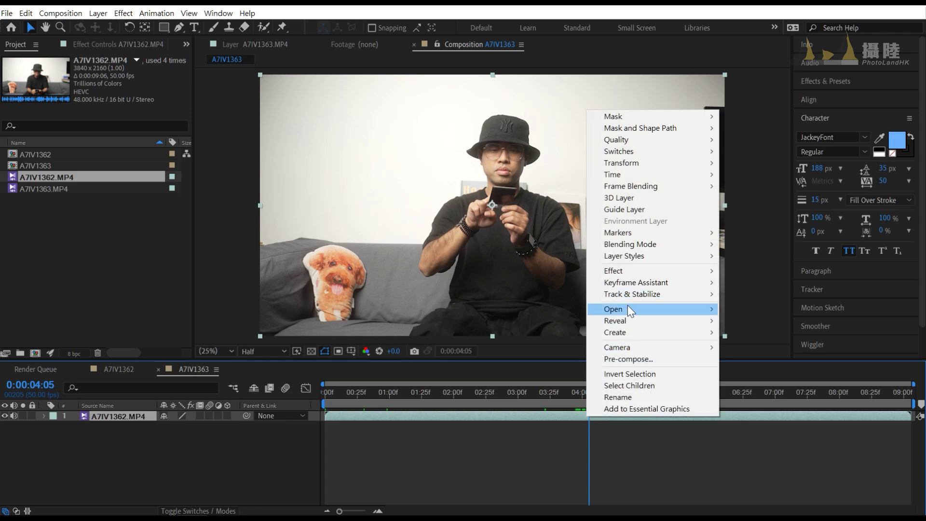
mouse_move(622, 234)
click(731, 234)
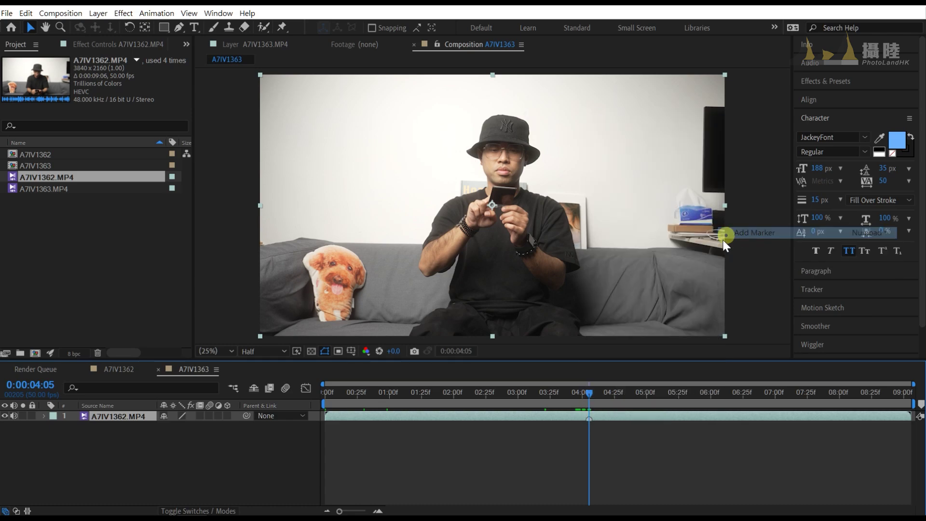
click(4, 417)
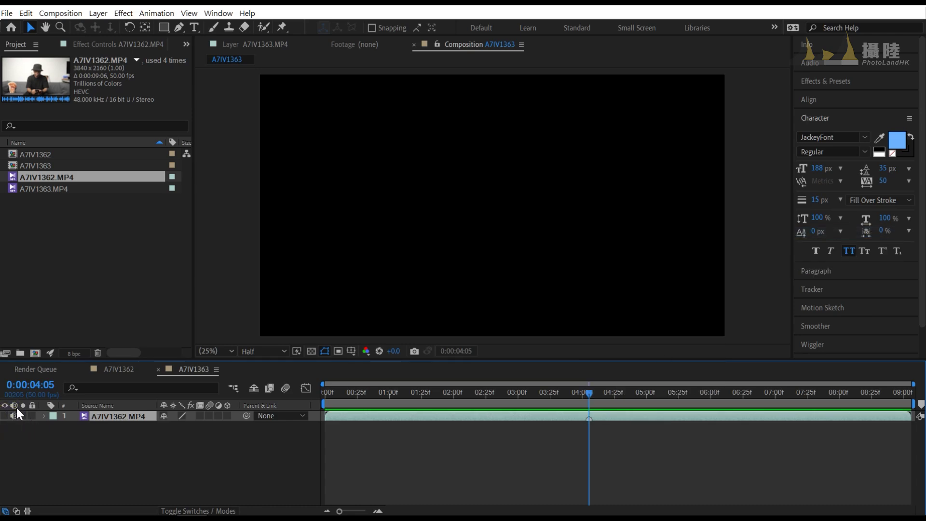
Add A7IV1363.MP4 below the presenter clip as layer 2 with an Orange label.
drag(45, 188, 190, 472)
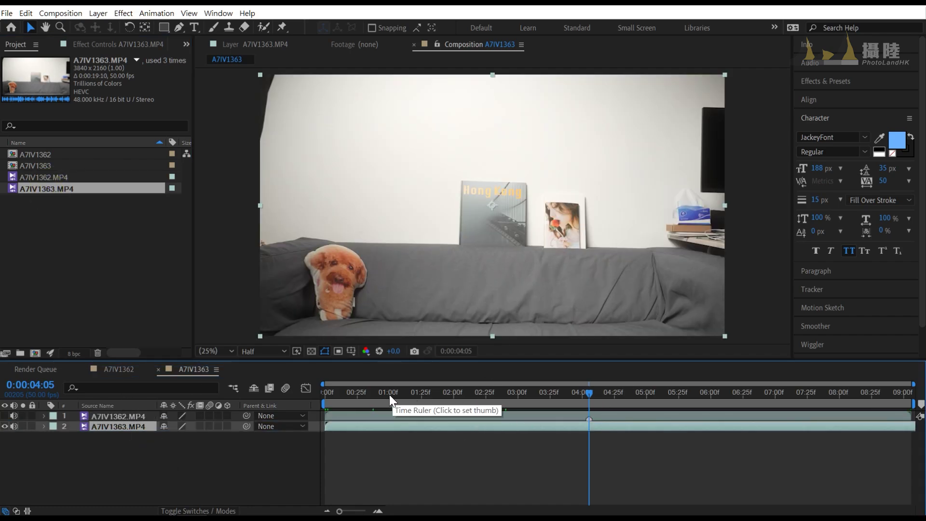
click(108, 425)
click(53, 426)
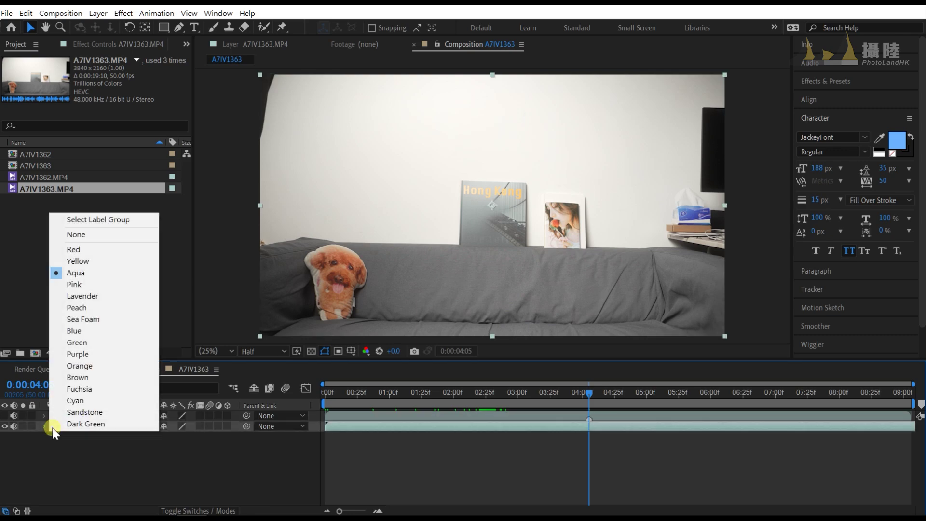
click(87, 365)
Preview the falling paper around 0:00:02:23 and show the A7IV1362.MP4 layer again.
click(152, 482)
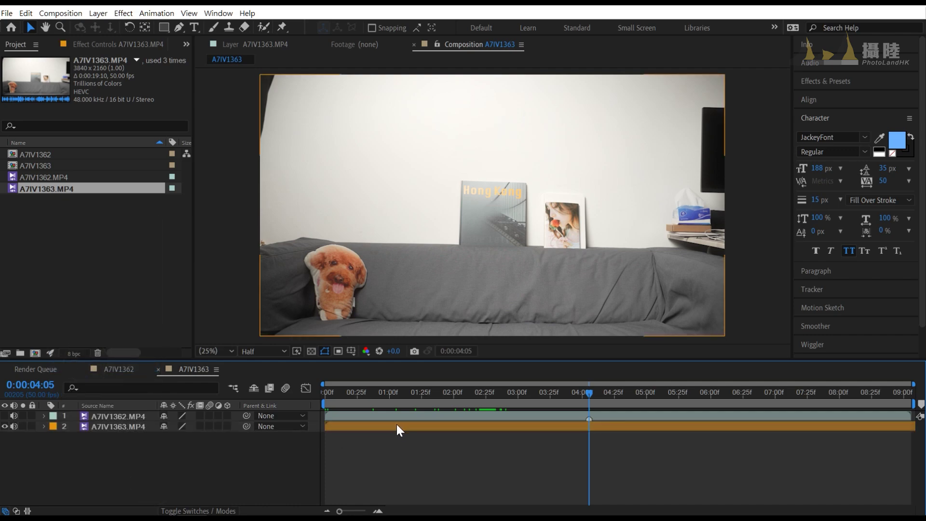
click(396, 424)
click(484, 397)
drag(483, 397, 482, 399)
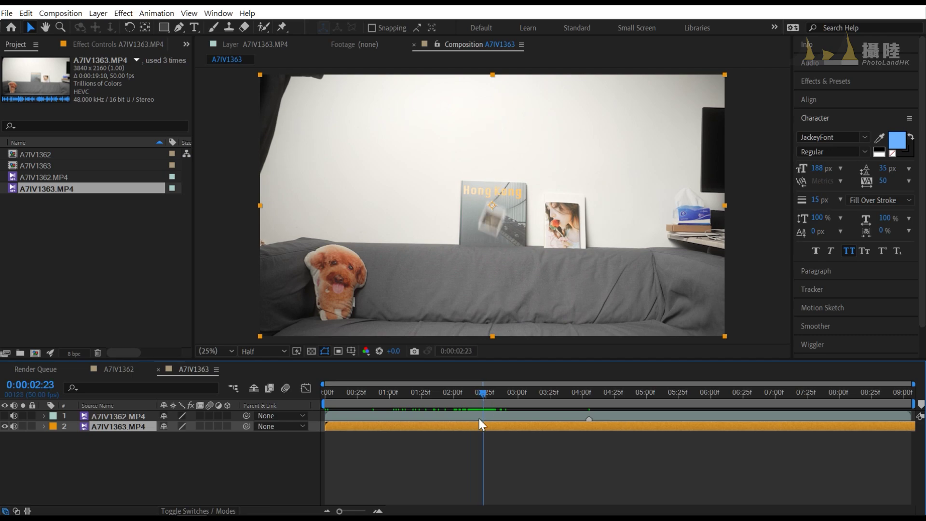
click(479, 419)
click(5, 415)
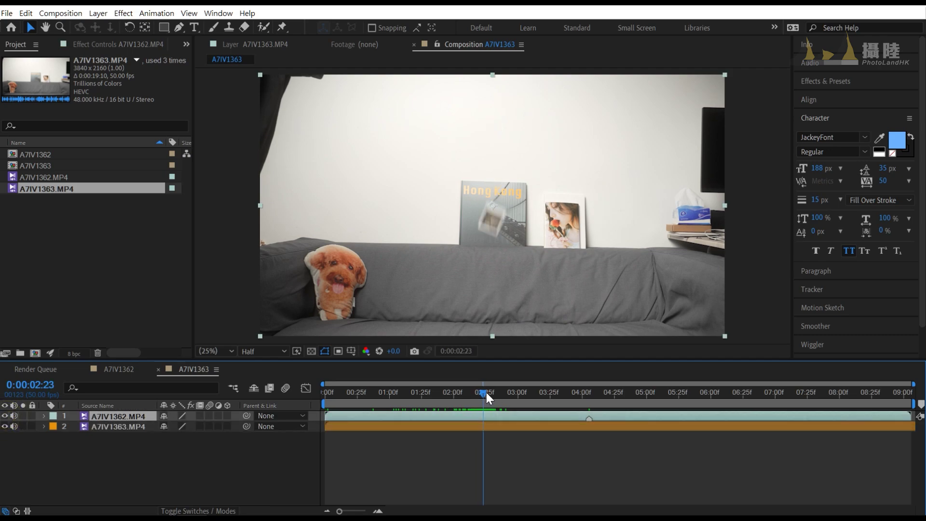
drag(485, 392, 587, 392)
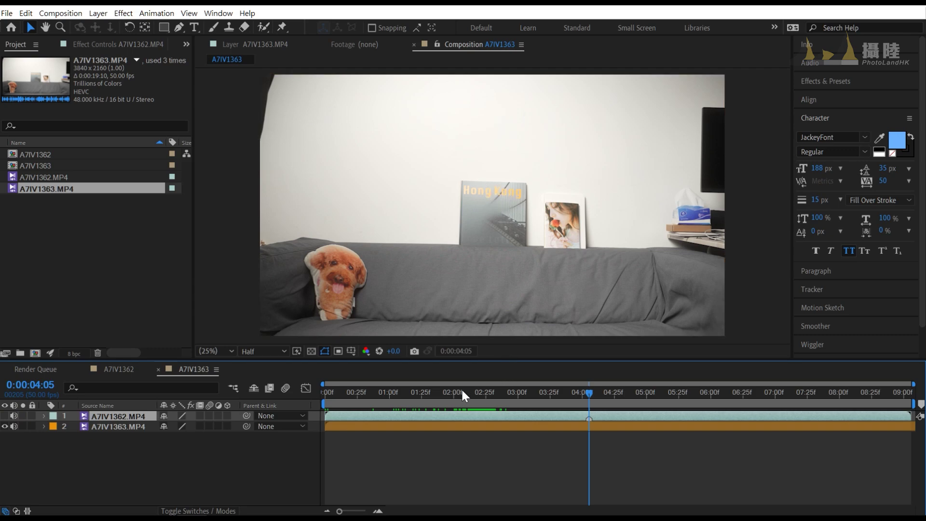
drag(423, 399, 482, 403)
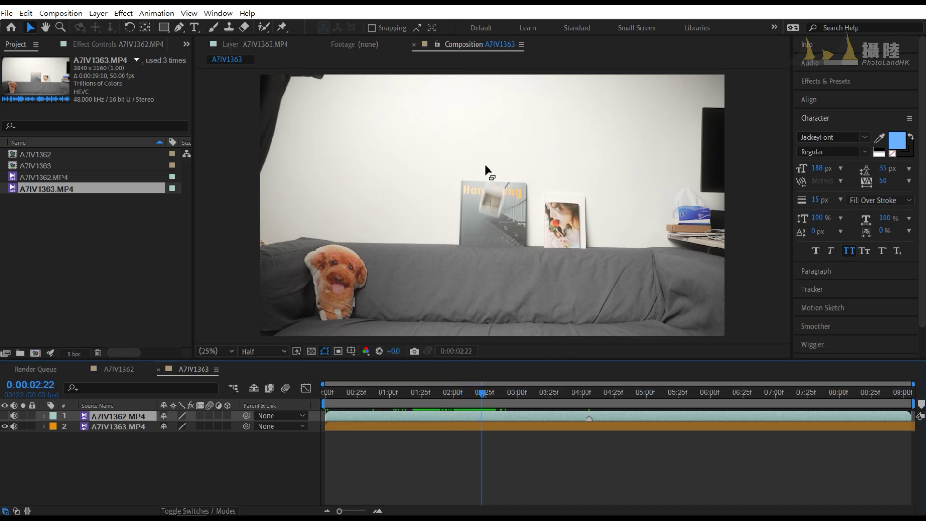
Mark the current frame on A7IV1363.MP4 and align the presenter clip's marker to it.
click(482, 427)
right_click(482, 426)
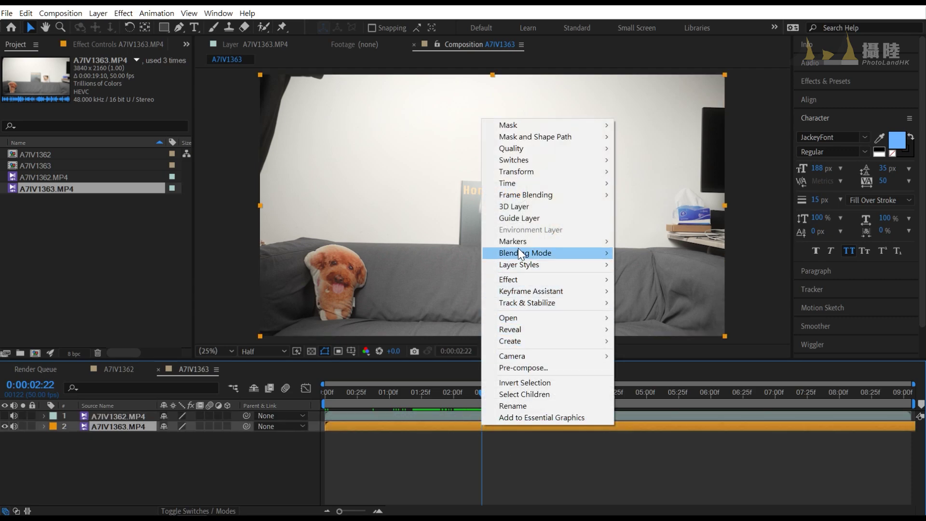
mouse_move(521, 242)
click(628, 243)
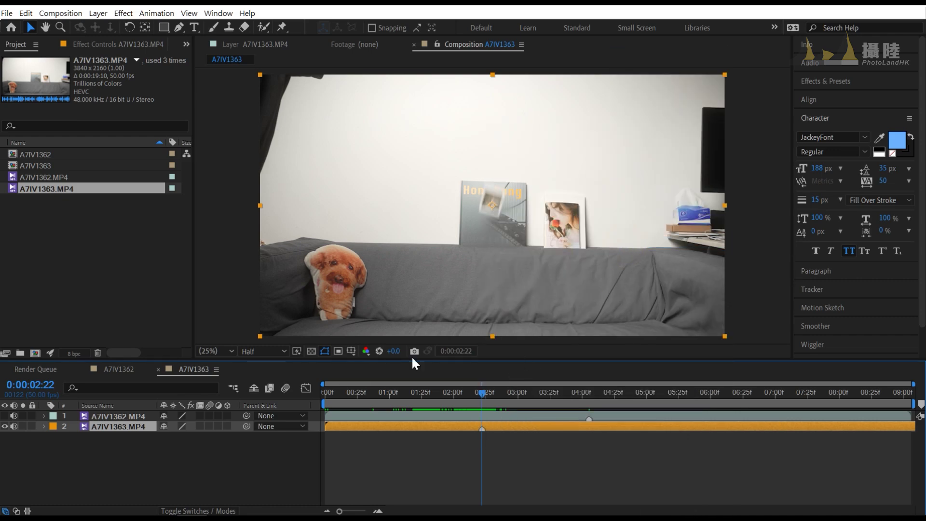
drag(509, 414, 479, 416)
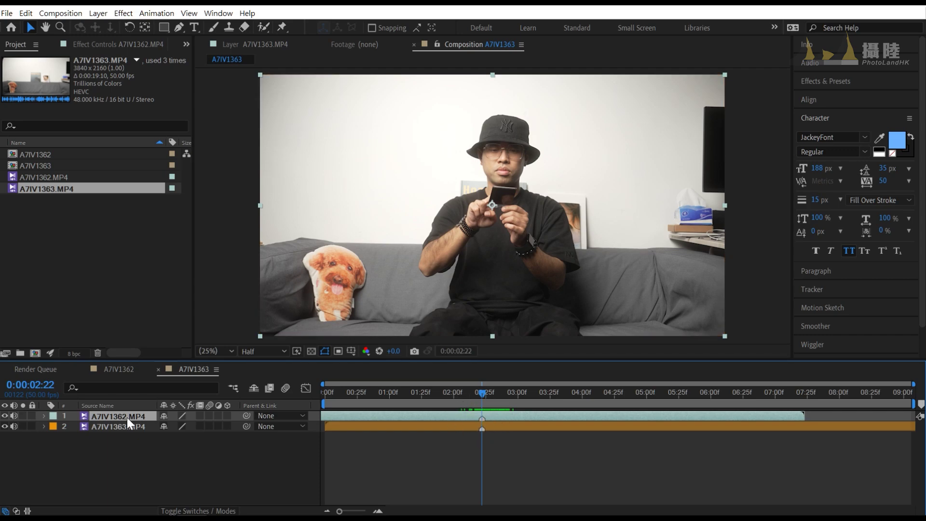
Duplicate the presenter layer, split it at 0:00:01:44, and delete the earlier part.
key(ctrl+d)
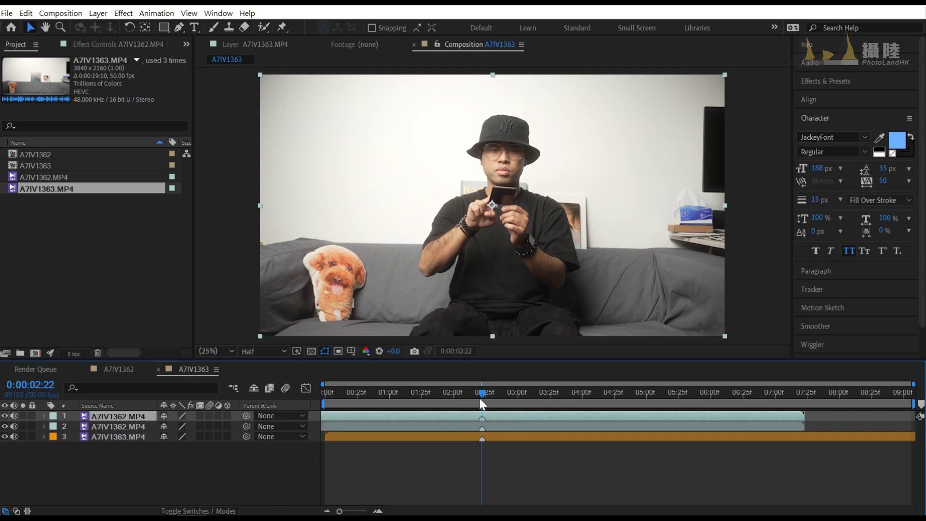
drag(480, 412, 446, 402)
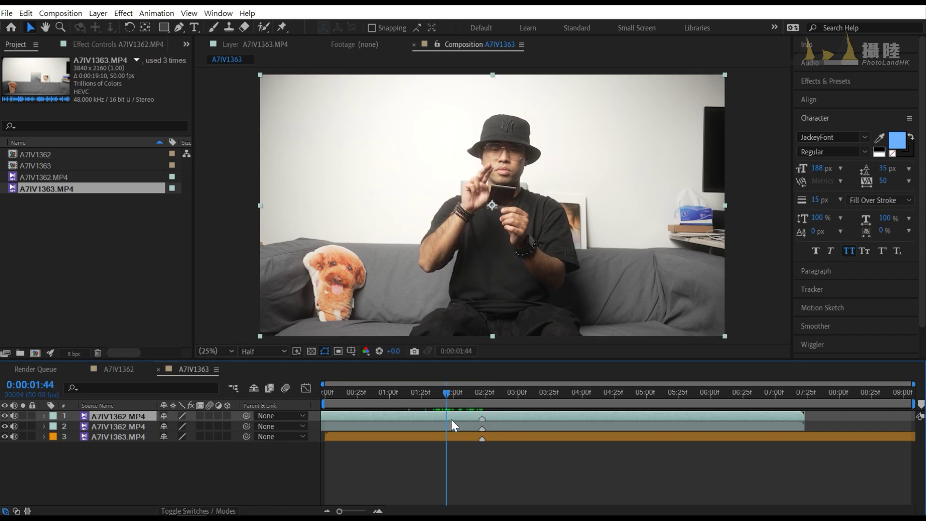
key(ctrl+shift+d)
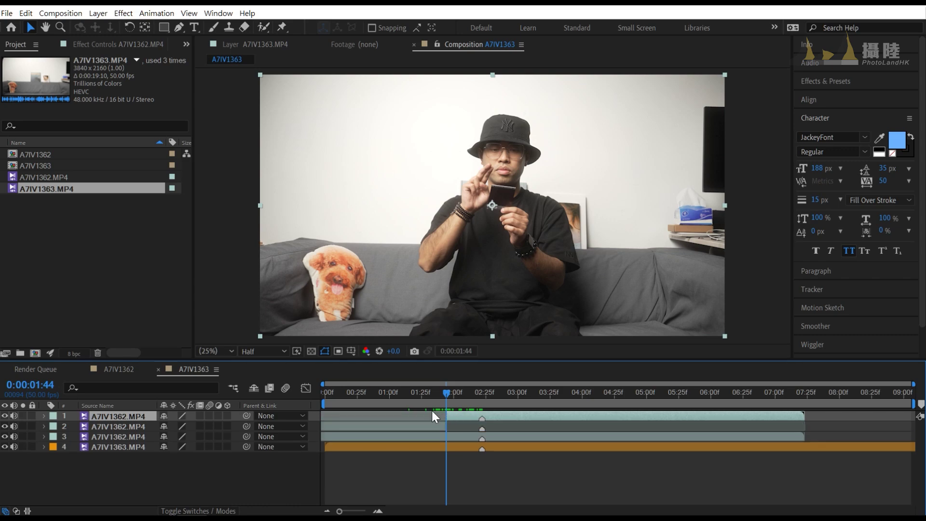
click(429, 425)
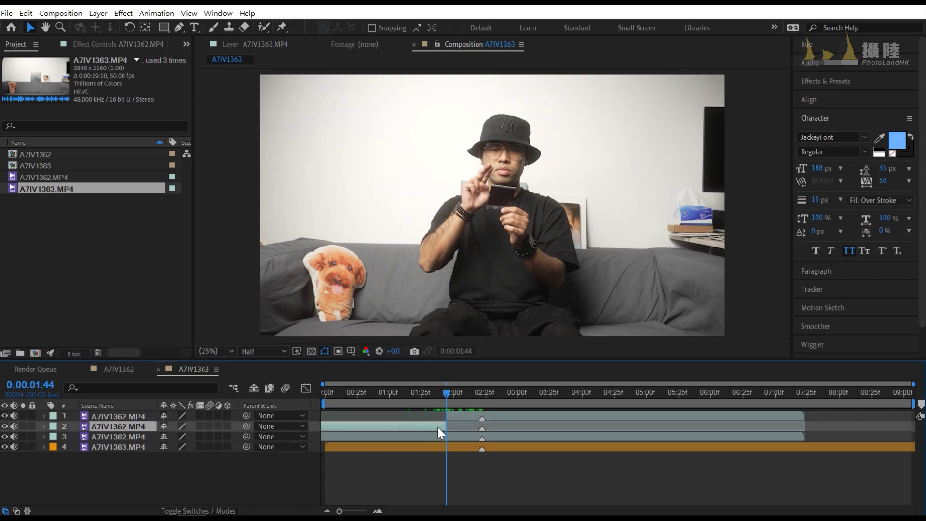
key(Delete)
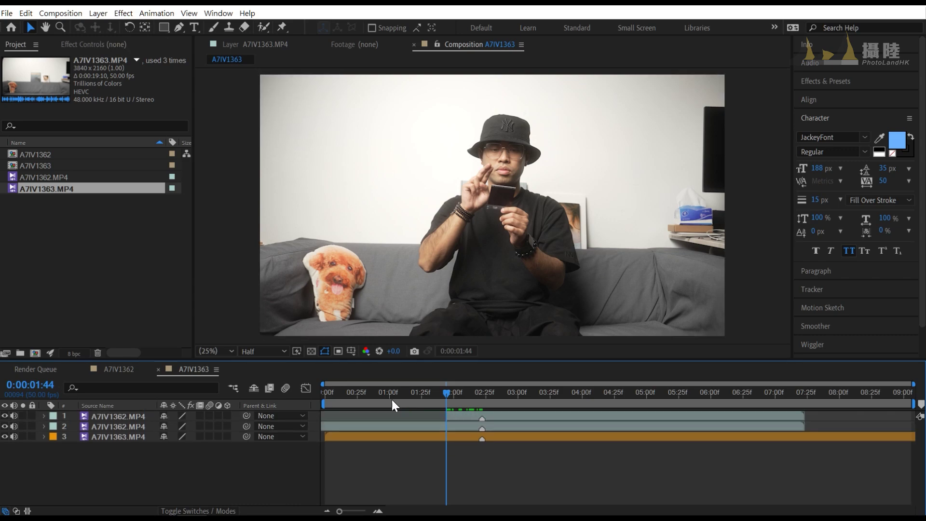
Trim the top A7IV1362.MP4 layer's out point to about four seconds.
click(460, 415)
drag(447, 392, 740, 419)
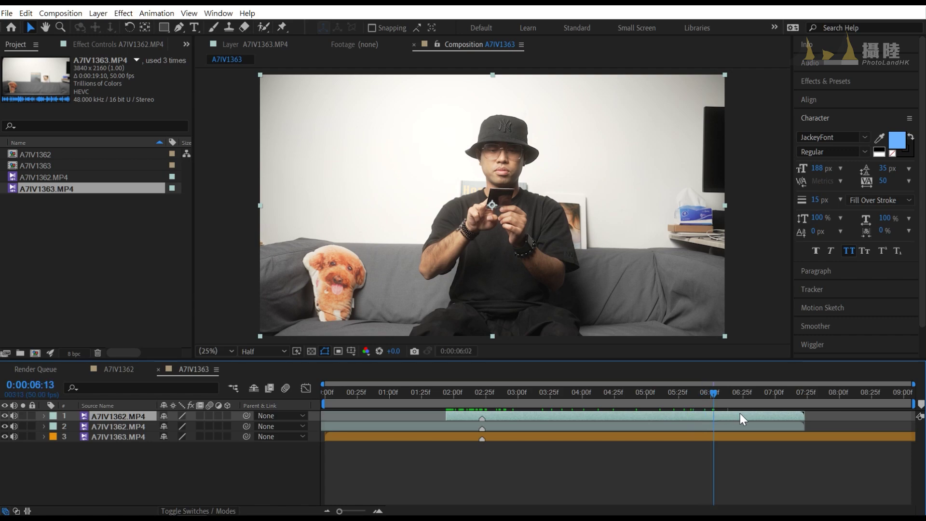
drag(802, 416, 668, 416)
click(481, 398)
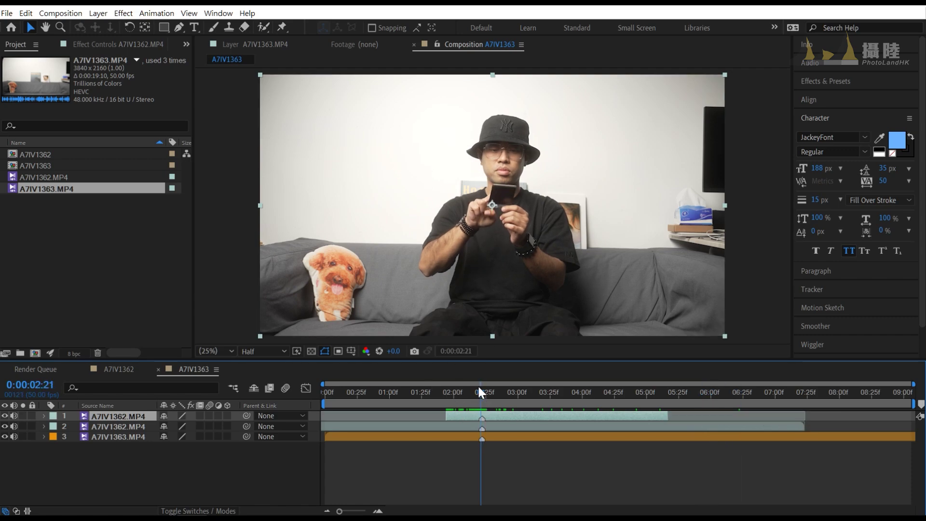
drag(477, 389, 578, 396)
drag(669, 418, 592, 416)
Check the new end frames, return to 0:00:01:44, and choose the Roto Brush tool.
drag(533, 393, 553, 393)
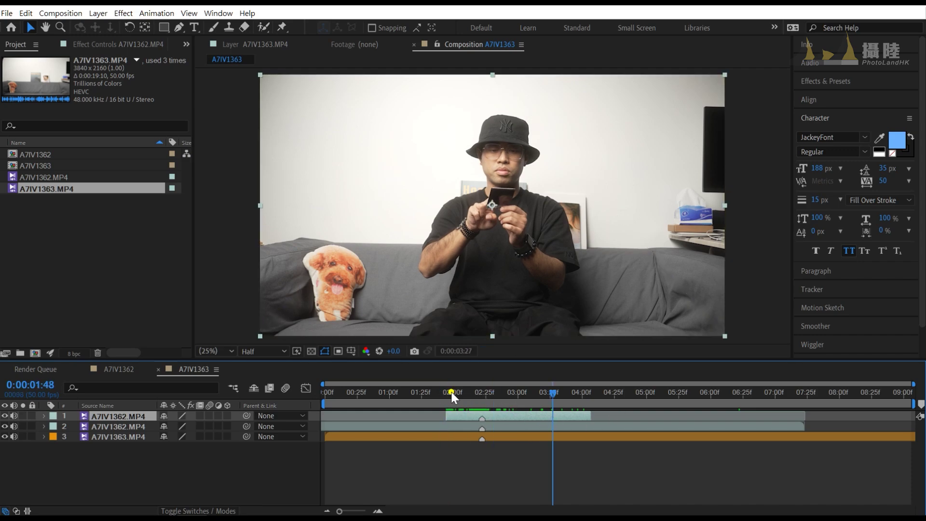
drag(452, 393, 447, 392)
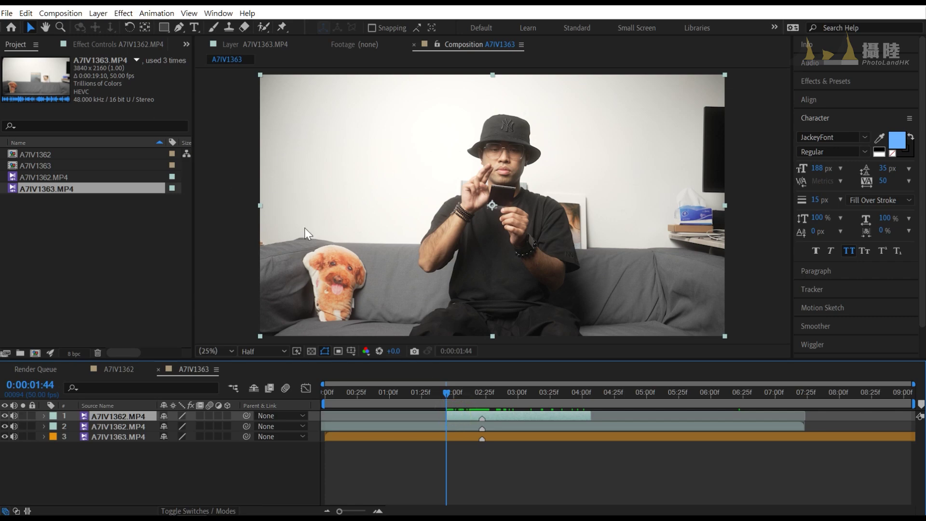
click(261, 28)
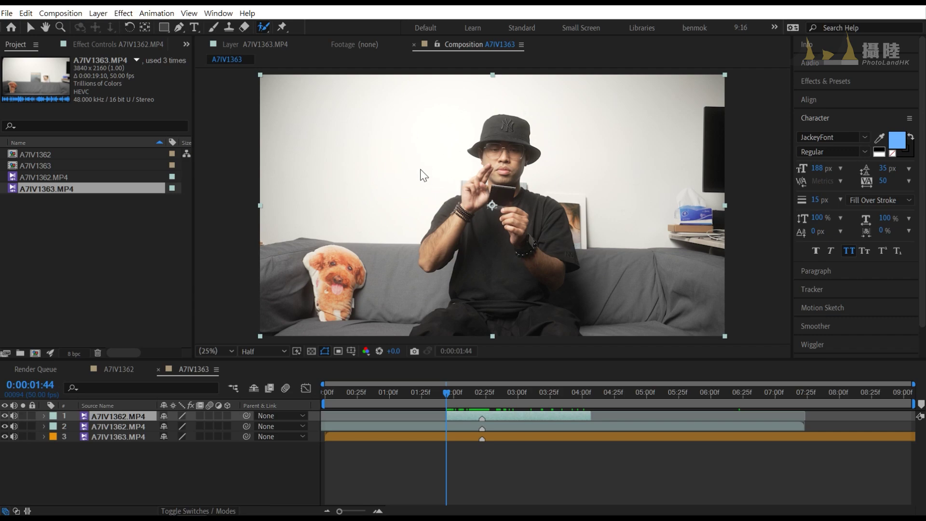
In the layer view, paint the presenter's face, hat, lap and hands as foreground, excluding the sofa.
double_click(500, 200)
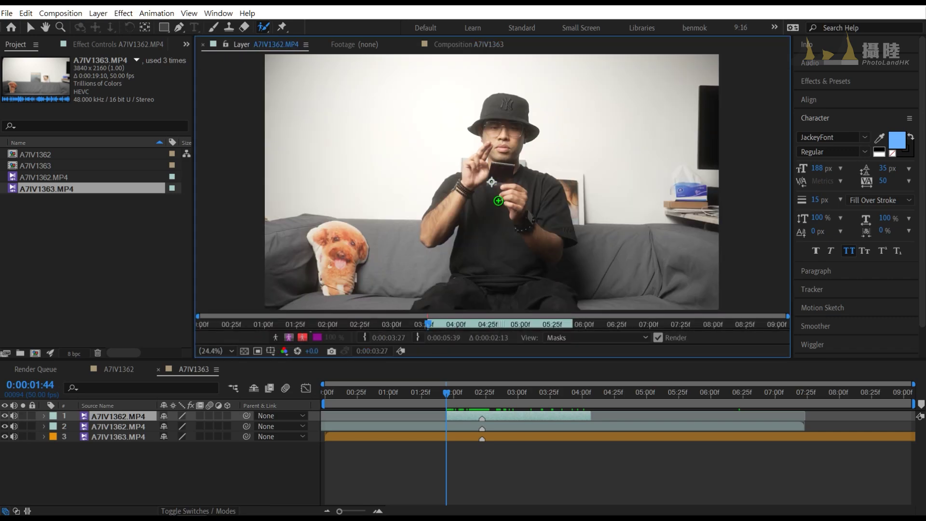
drag(499, 118, 502, 159)
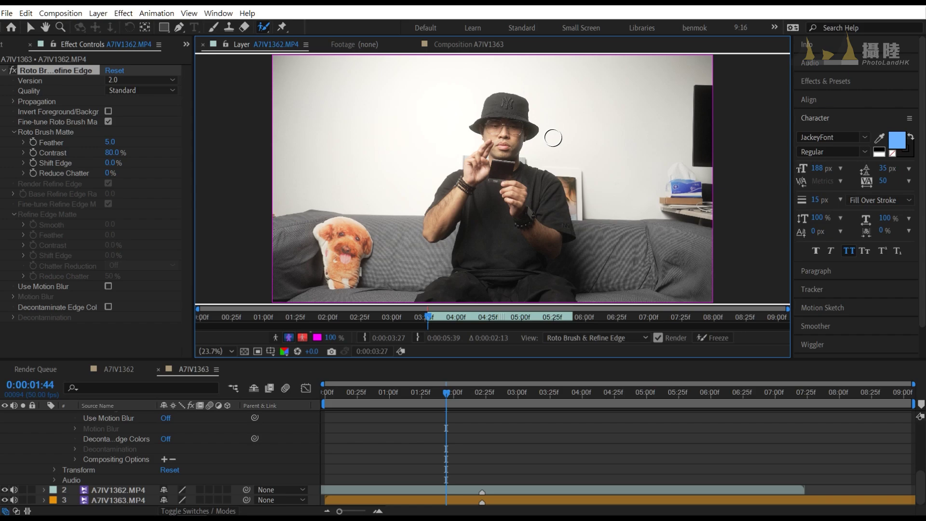
mouse_move(553, 138)
mouse_down()
mouse_move(536, 138)
mouse_move(569, 137)
mouse_up()
mouse_move(495, 168)
mouse_down()
mouse_move(507, 114)
mouse_move(542, 285)
mouse_up()
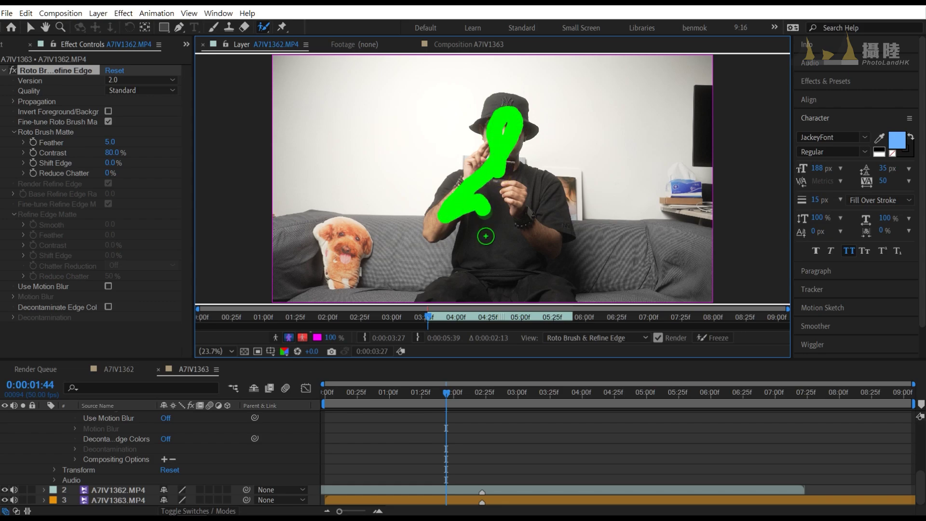
drag(519, 254, 518, 177)
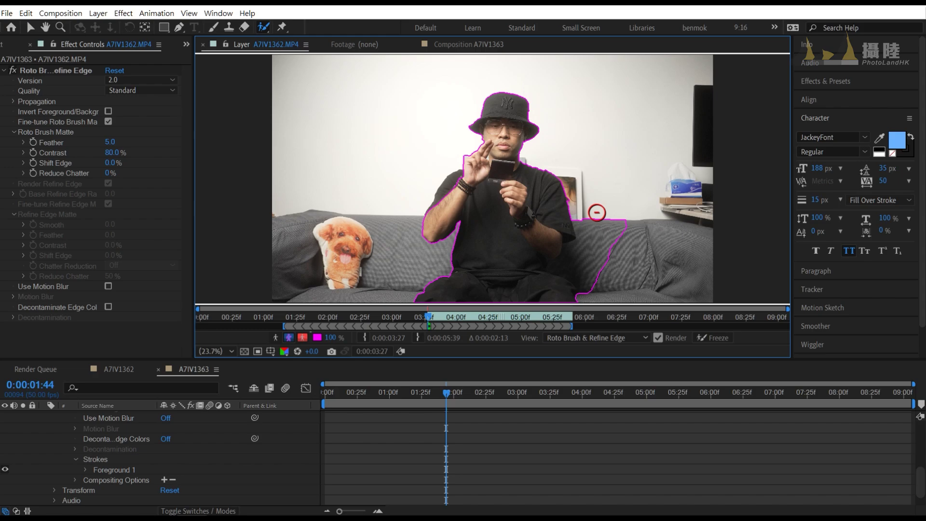
drag(581, 211, 619, 213)
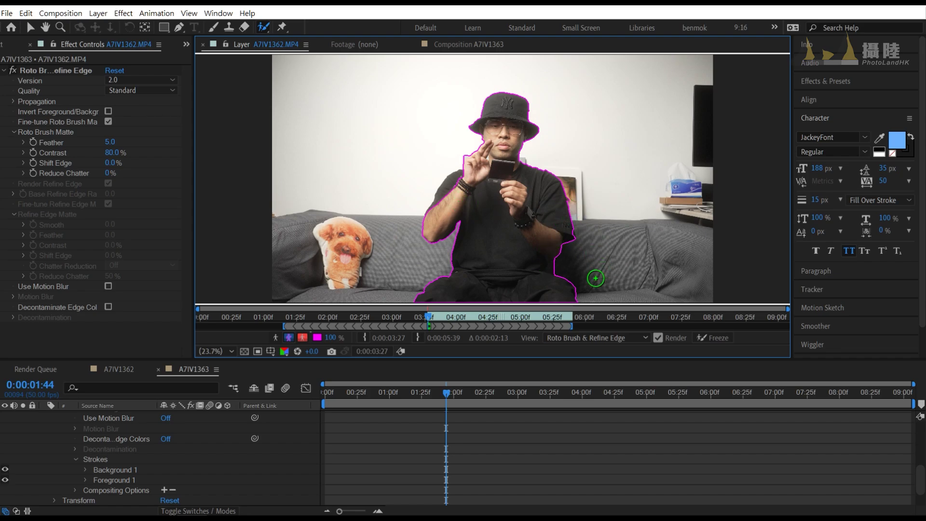
Zoom in, exclude the wall gap by the finger, and add the fingers and wrist back.
scroll(466, 146, up, 3)
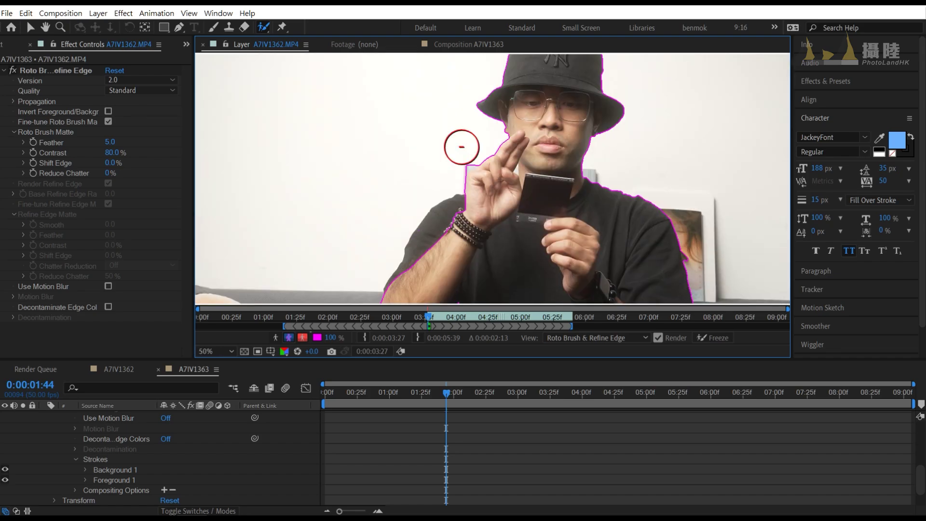
scroll(484, 168, down, 2)
scroll(483, 159, up, 4)
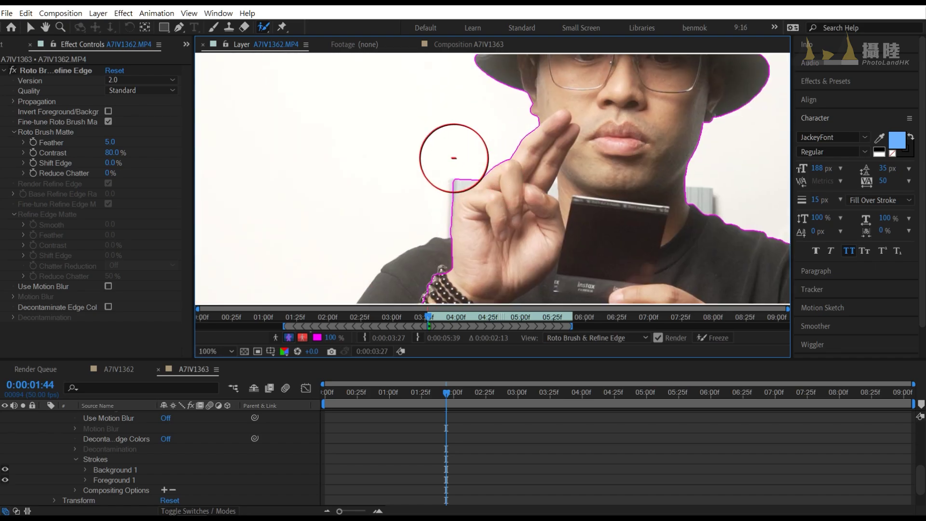
scroll(468, 151, down, 2)
scroll(463, 155, up, 2)
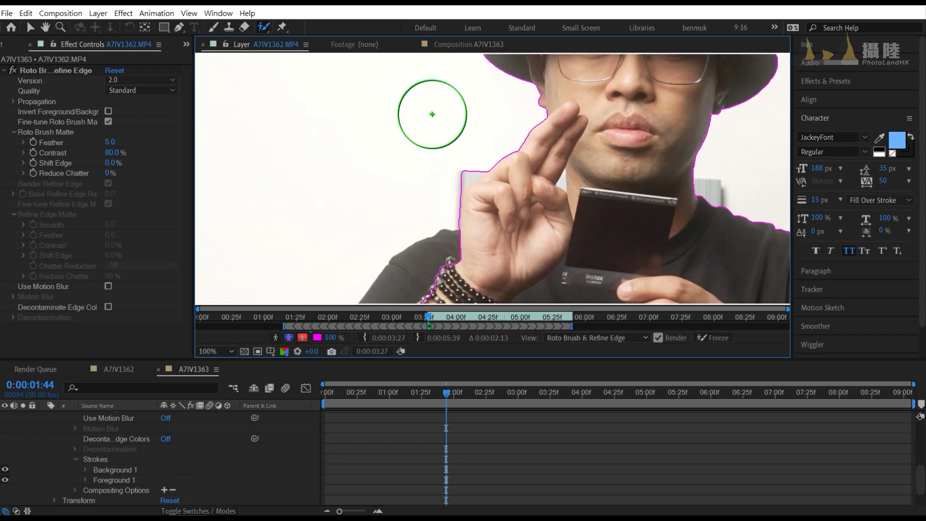
drag(435, 110, 419, 110)
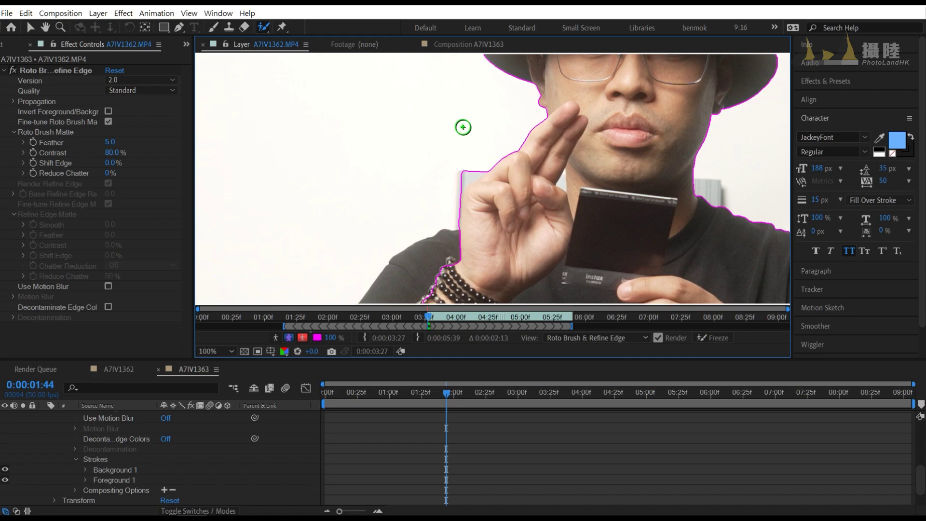
drag(455, 105, 448, 110)
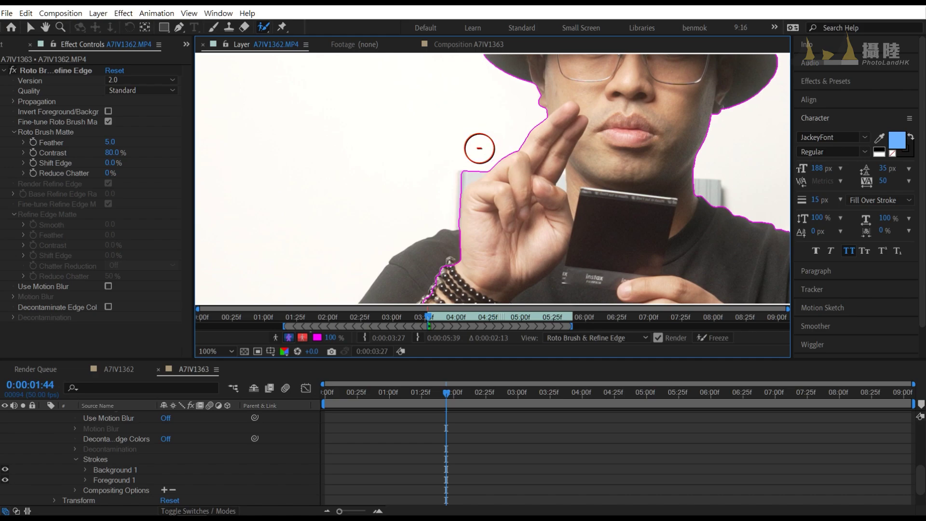
drag(476, 152, 460, 169)
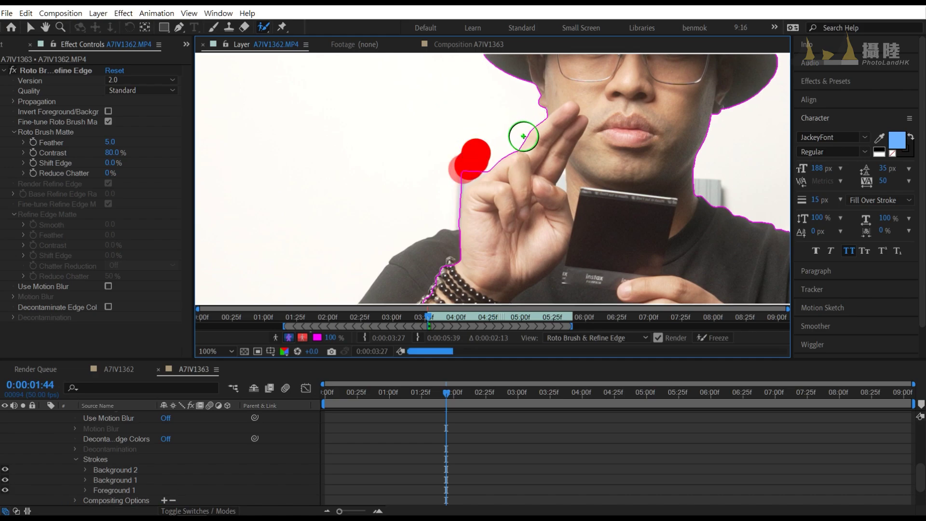
drag(478, 220, 547, 133)
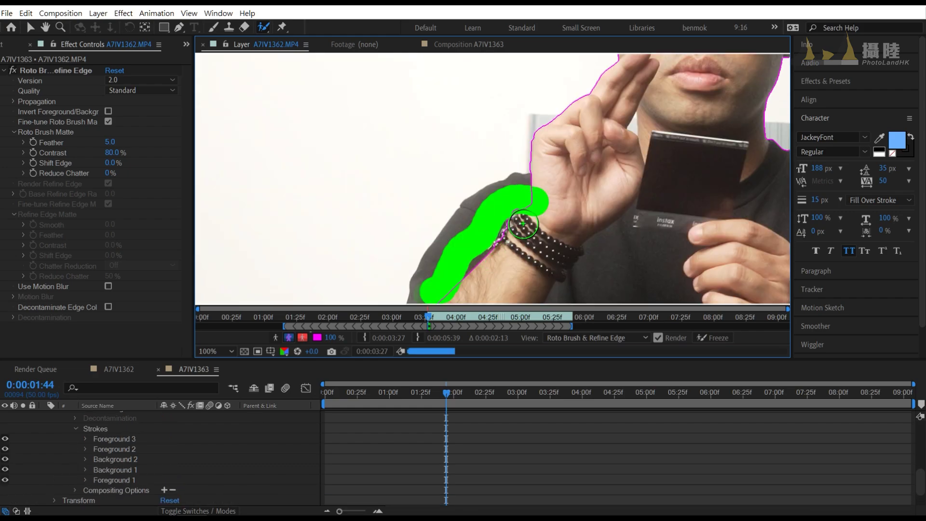
Exclude the poster edge beside the presenter's shoulder from the matte.
scroll(587, 179, down, 2)
scroll(618, 214, down, 2)
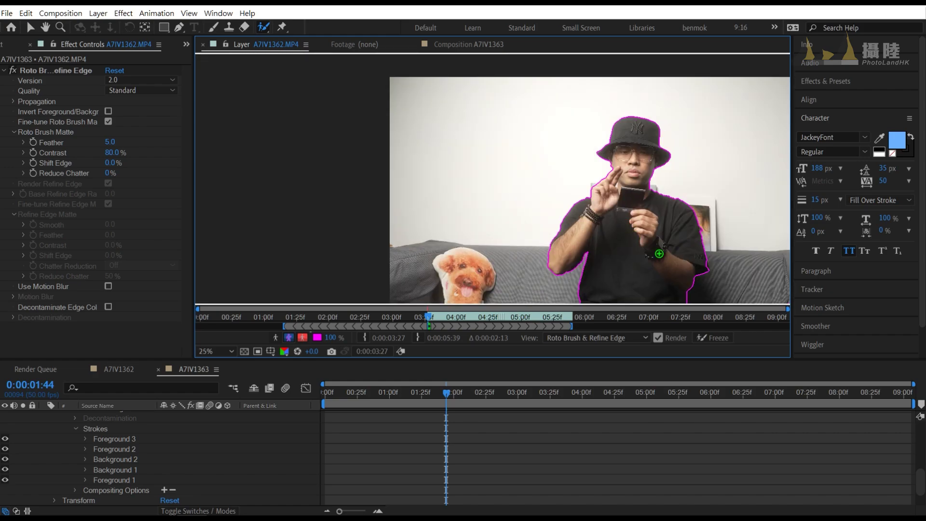
scroll(580, 170, up, 4)
drag(572, 162, 573, 179)
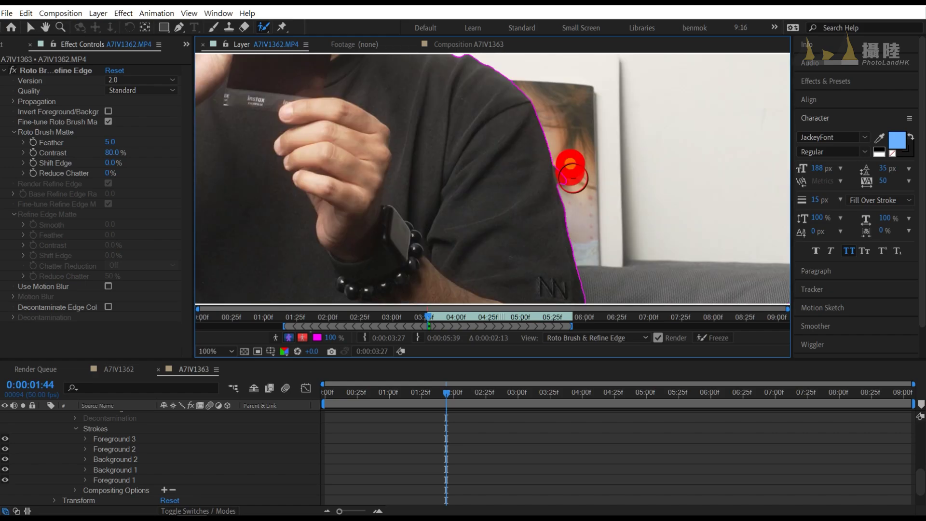
scroll(565, 131, down, 4)
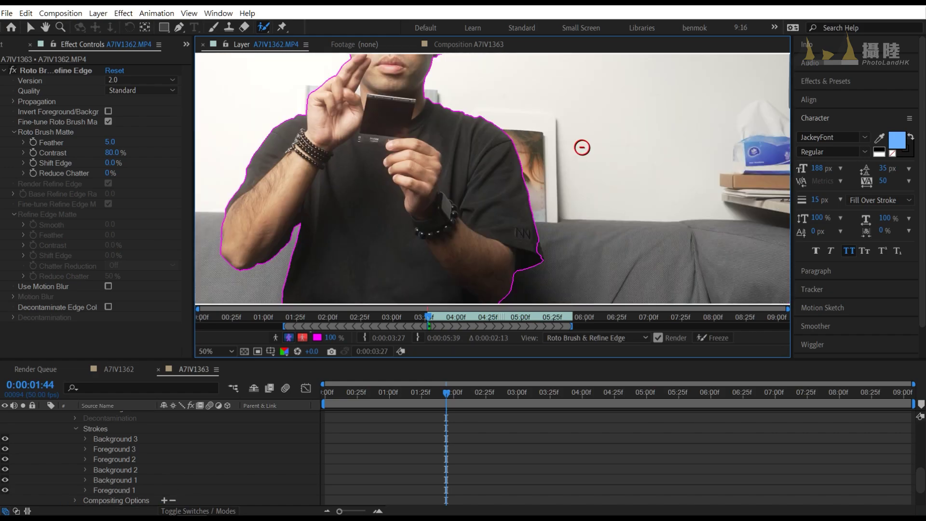
scroll(583, 146, down, 2)
scroll(516, 91, up, 2)
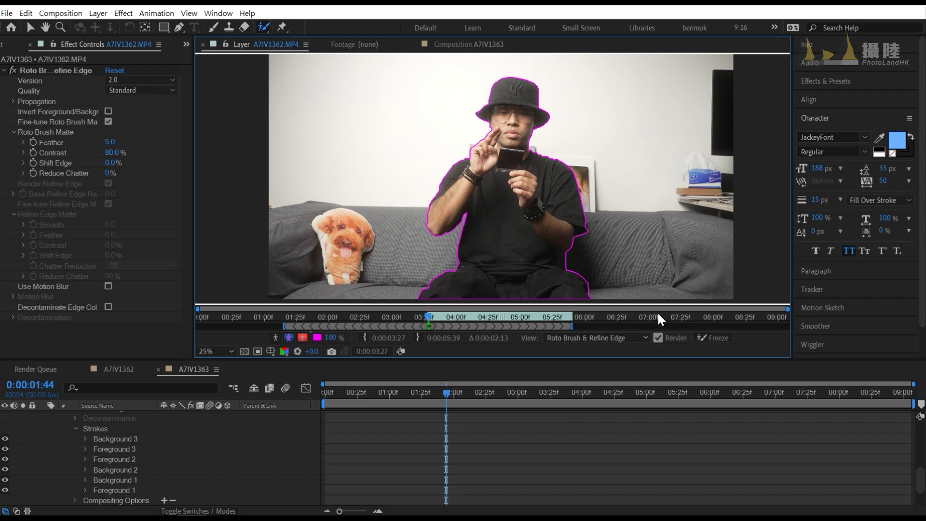
Step forward frame by frame to propagate the matte to the end of the span.
key(Page_Down)
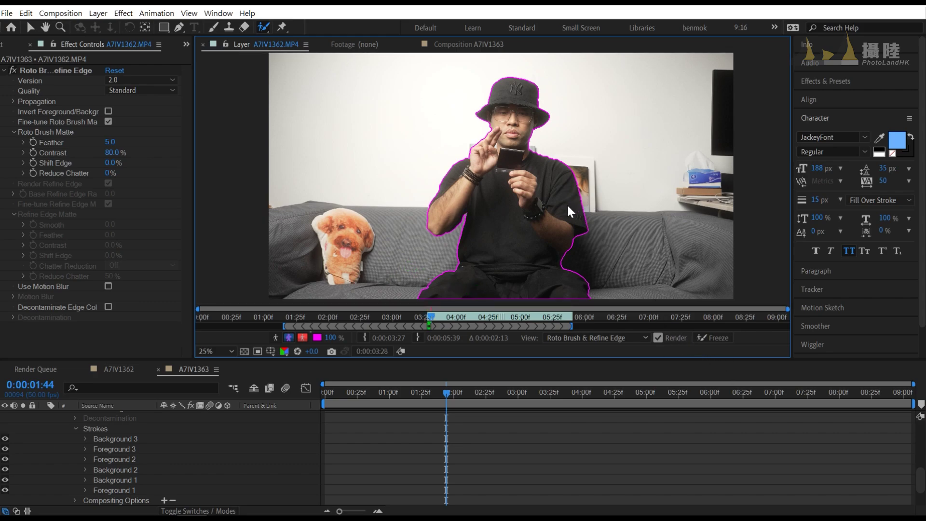
key(Page_Down)
key(Page_Down)
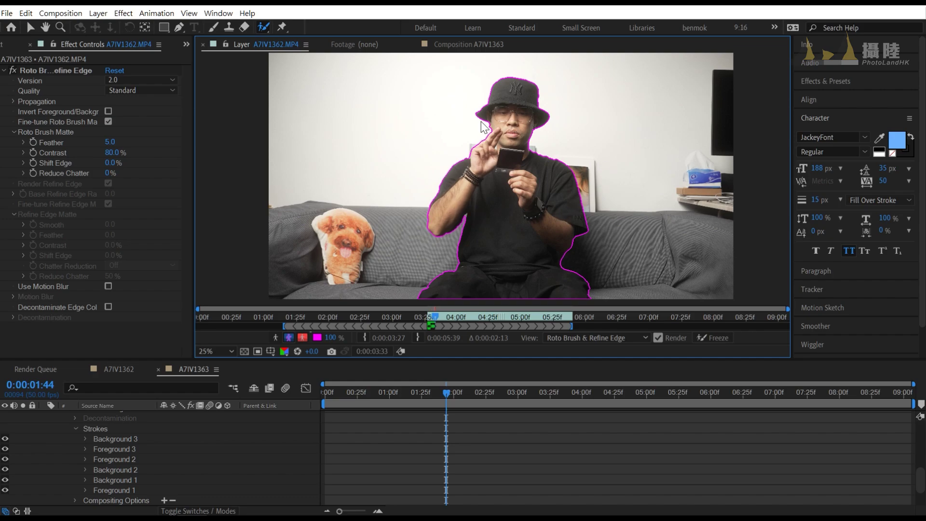
key(Page_Down)
key(Page_Down)
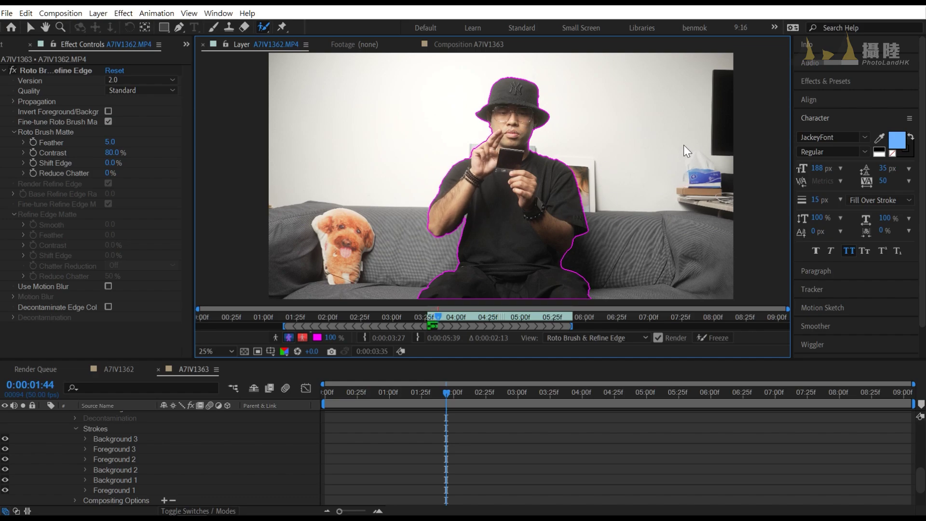
key(Page_Down)
key(Page_Down)
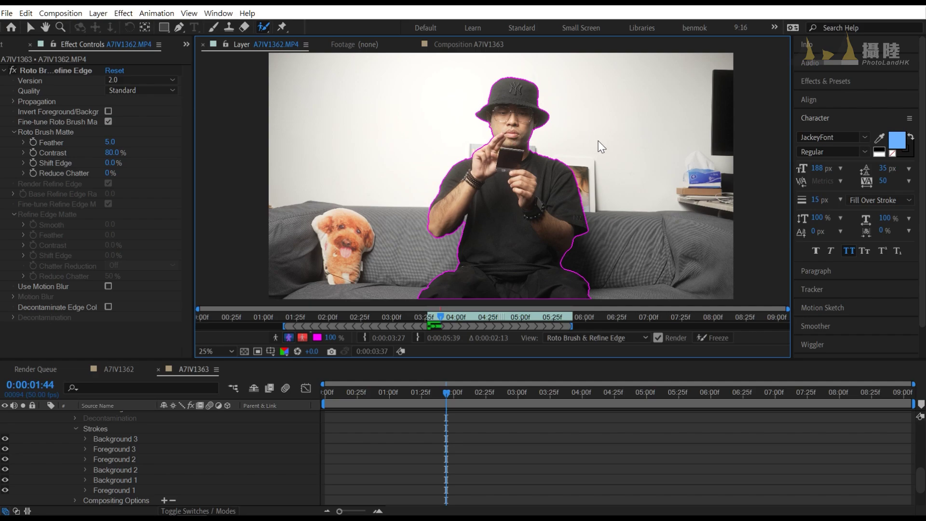
key(Page_Down)
key(Page_Down)
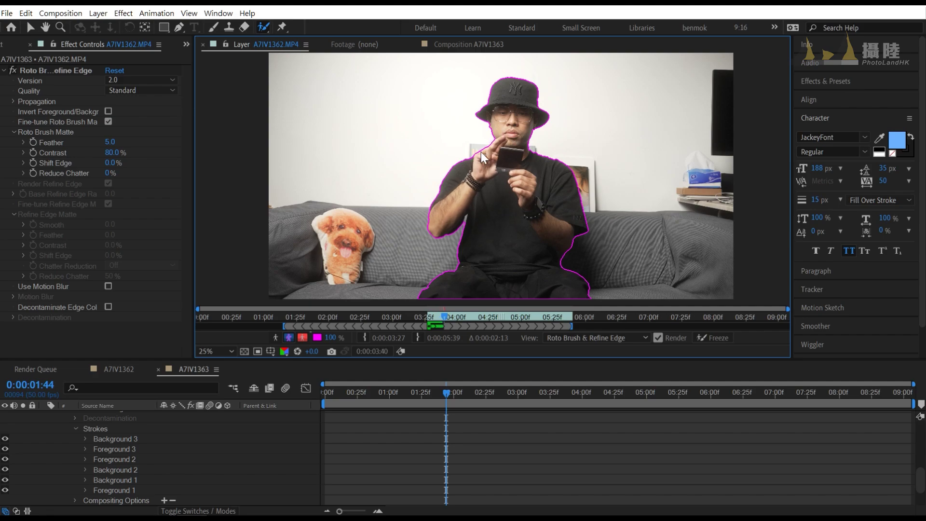
key(Page_Down)
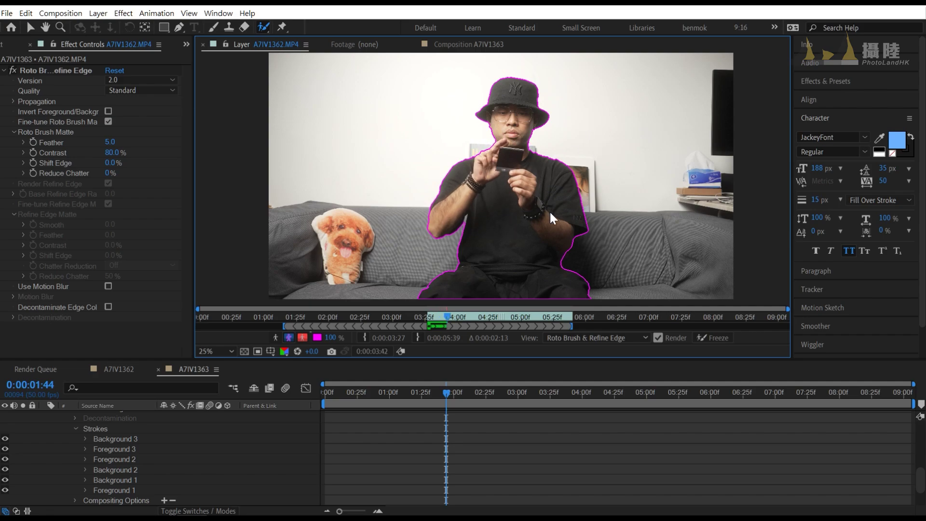
key(Page_Down)
key(Page_Down)
key(Page_Down)
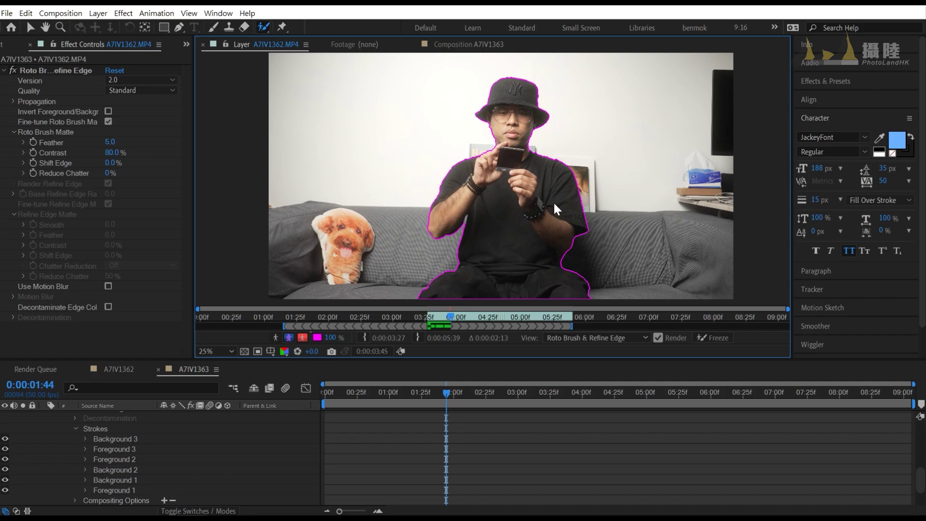
key(Page_Down)
key(Page_Down)
key(Page_Down)
key(Page_Down)
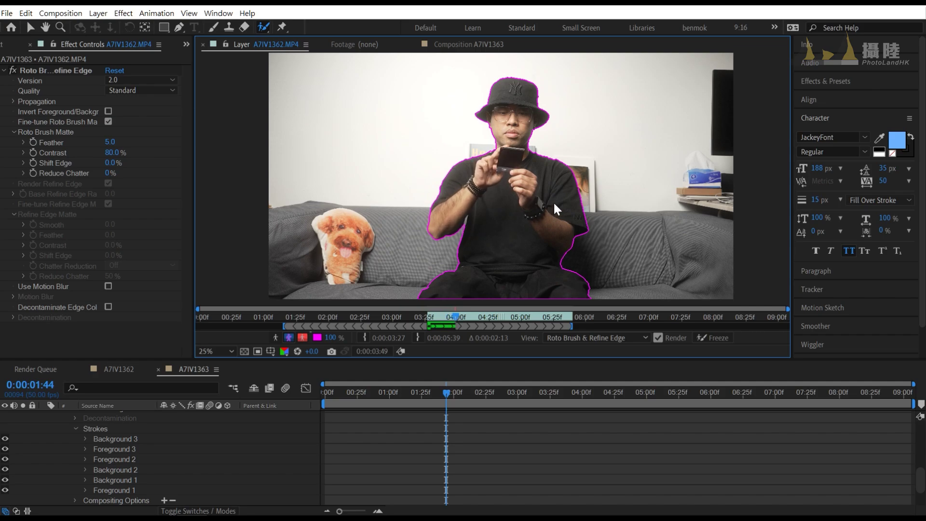
key(Page_Down)
key(Page_Down)
key(Page_Down)
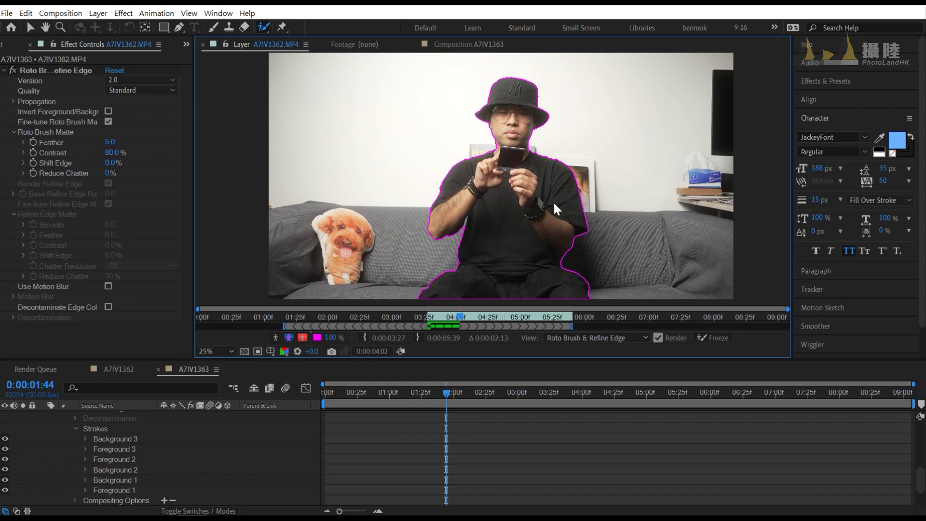
key(Page_Down)
key(Page_Down)
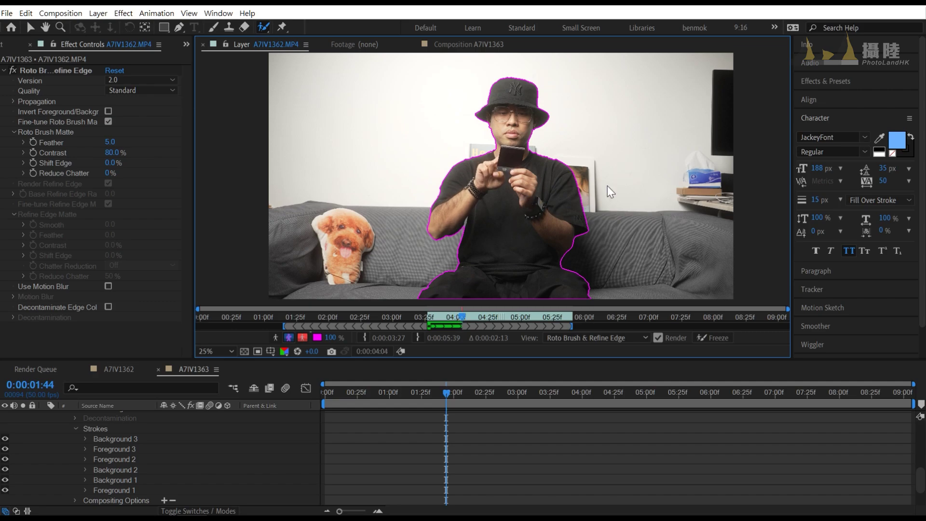
key(Page_Down)
key(Page_Down)
key(Page_Down)
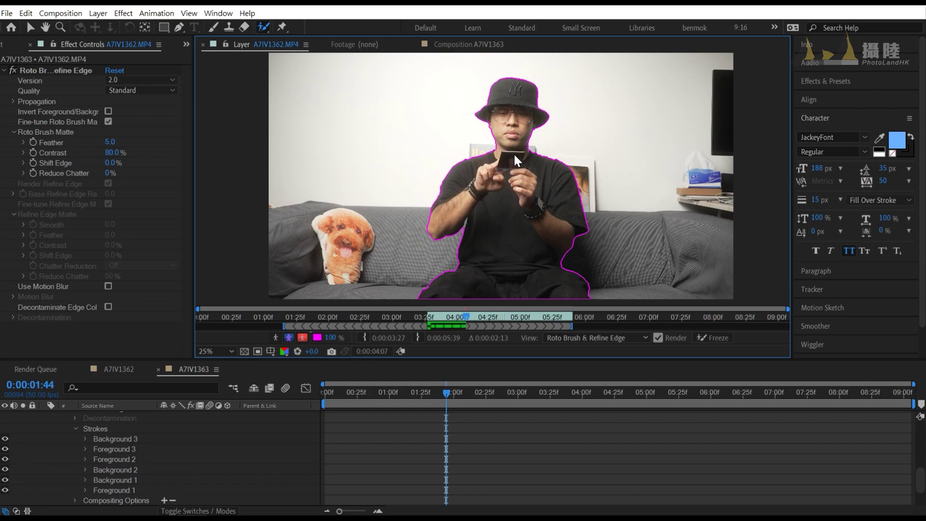
key(Page_Down)
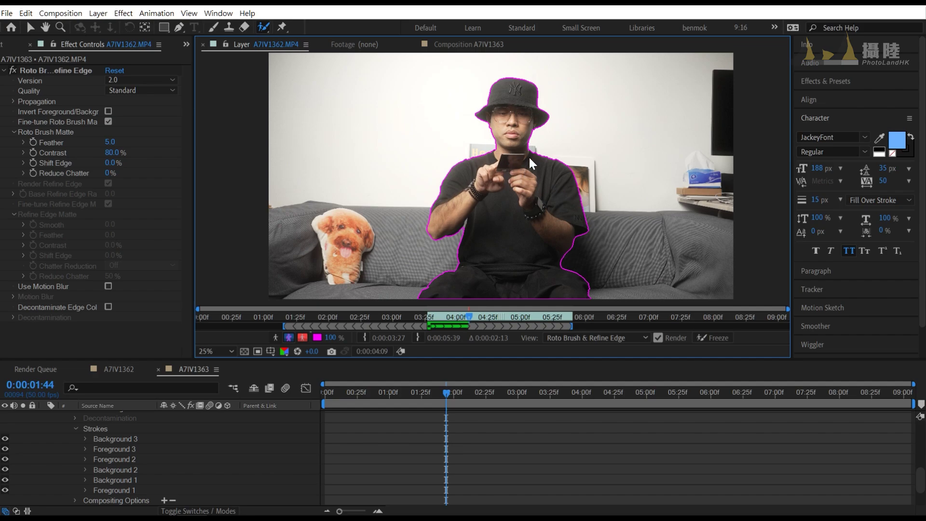
click(570, 311)
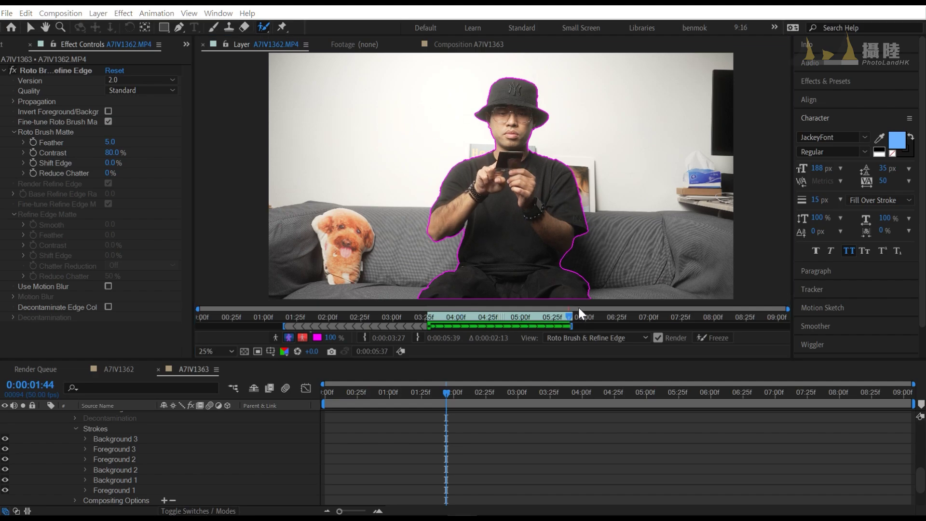
Go back to around 05:04 and step through earlier frames to review the matte.
drag(557, 312, 534, 314)
key(Page_Up)
key(Page_Up)
key(Page_Up)
key(Page_Up)
key(Page_Up)
key(Page_Up)
key(Page_Up)
key(Page_Up)
key(Page_Up)
key(Page_Up)
key(Page_Up)
key(Page_Up)
key(Page_Up)
key(Page_Up)
key(Page_Up)
key(Page_Up)
key(Page_Up)
key(Page_Up)
key(Page_Up)
key(Page_Up)
key(Page_Up)
key(Page_Up)
key(Page_Up)
key(Page_Up)
key(Page_Up)
key(Page_Up)
key(Page_Up)
key(Page_Up)
key(Page_Up)
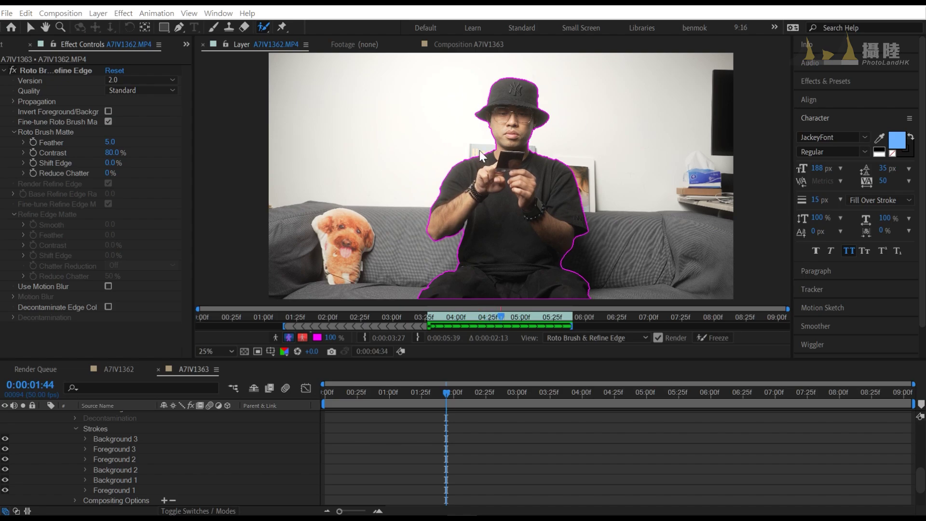
key(Page_Up)
key(Page_Up)
key(Page_Up)
key(Page_Up)
key(Page_Up)
key(Page_Up)
key(Page_Up)
key(Page_Up)
key(Page_Up)
key(Page_Up)
key(Page_Up)
key(Page_Up)
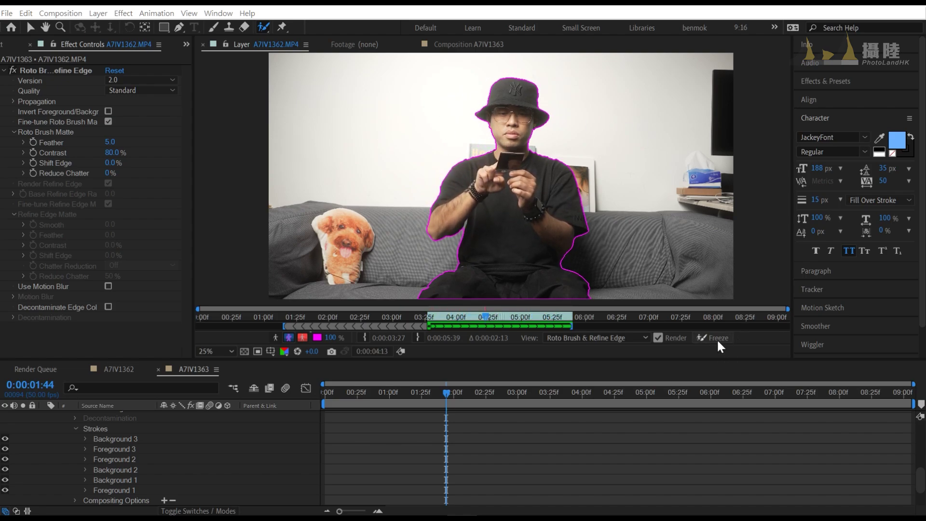
Freeze the propagated roto matte, then return to the A7IV1363 composition.
click(714, 337)
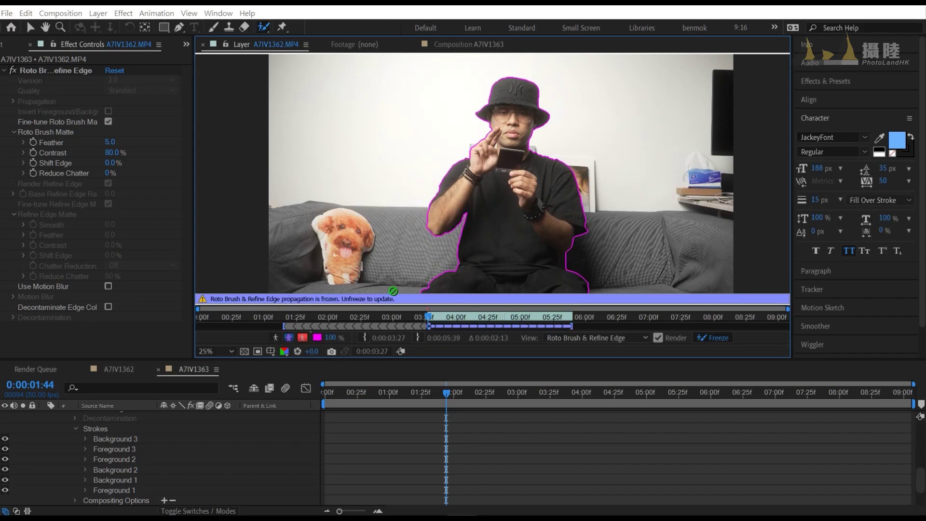
click(449, 44)
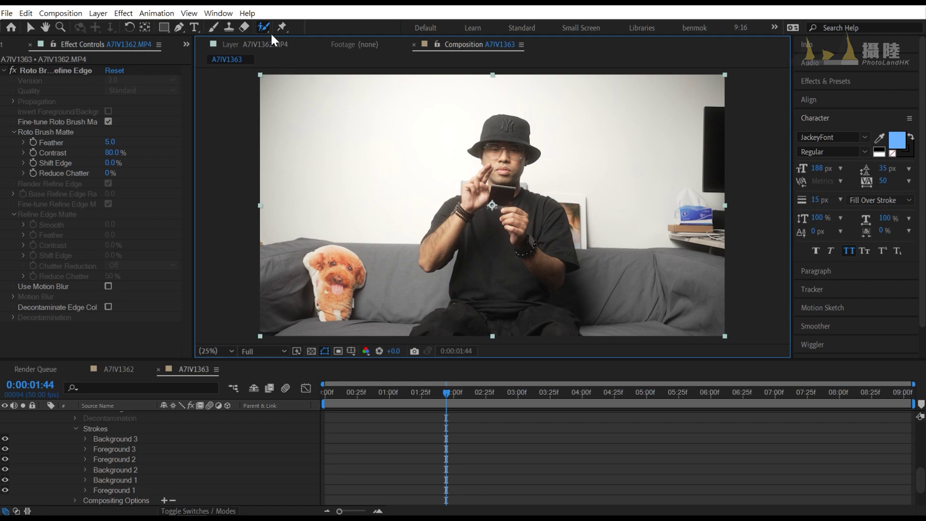
Hide the background and second presenter copy to preview the keyed presenter alone.
click(27, 30)
scroll(447, 433, up, 10)
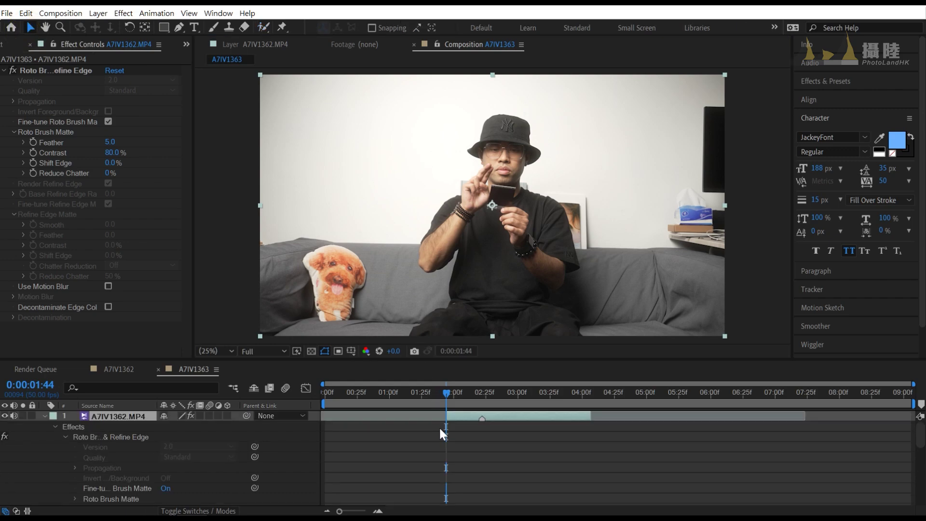
drag(383, 360, 384, 296)
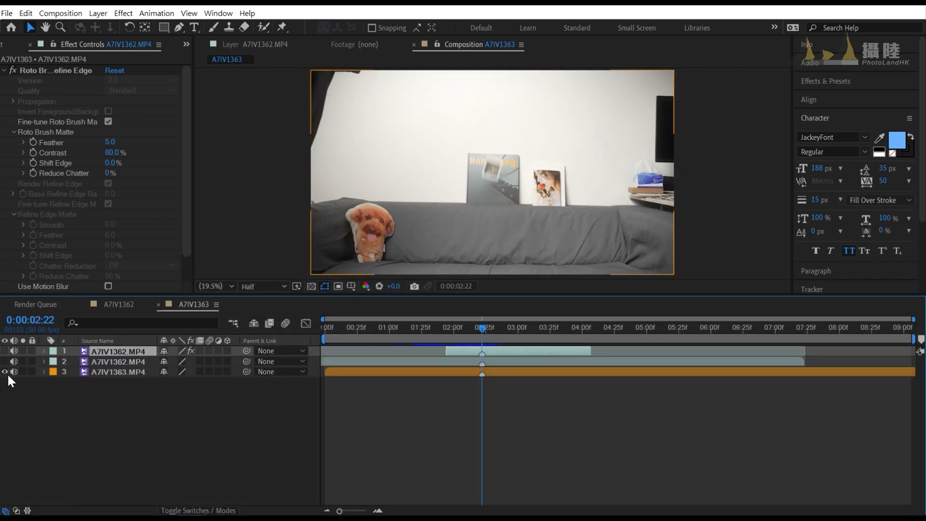
click(4, 372)
click(5, 350)
mouse_move(483, 331)
mouse_down()
mouse_move(454, 331)
mouse_move(483, 332)
mouse_up()
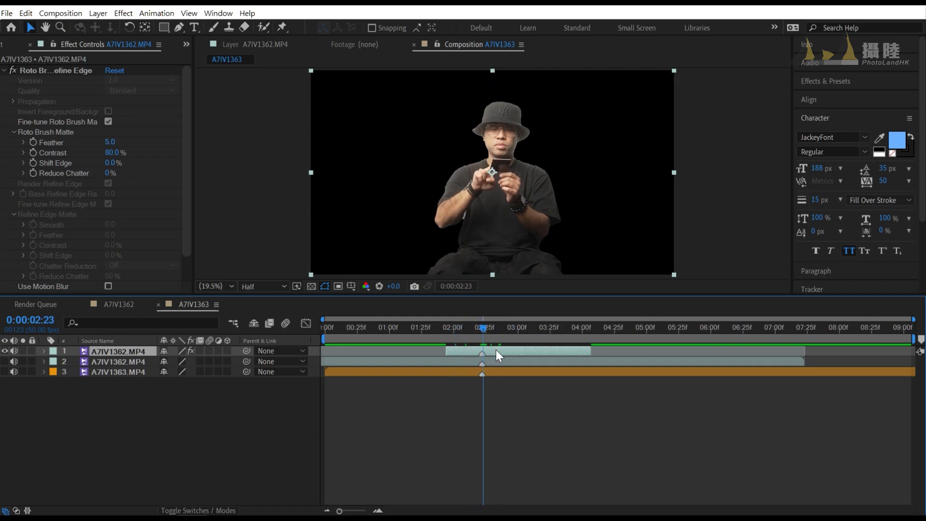
Give the presenter layer a red label and show the sofa background layer again.
click(52, 351)
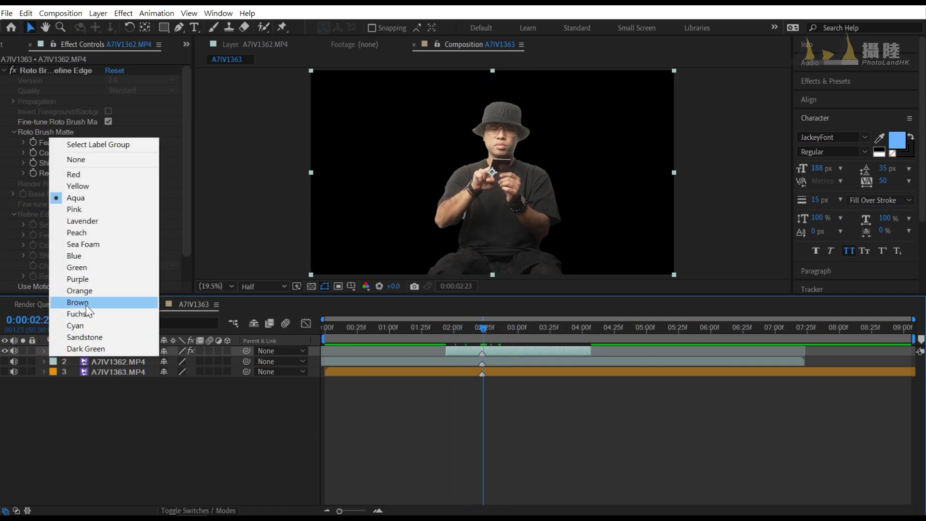
click(73, 174)
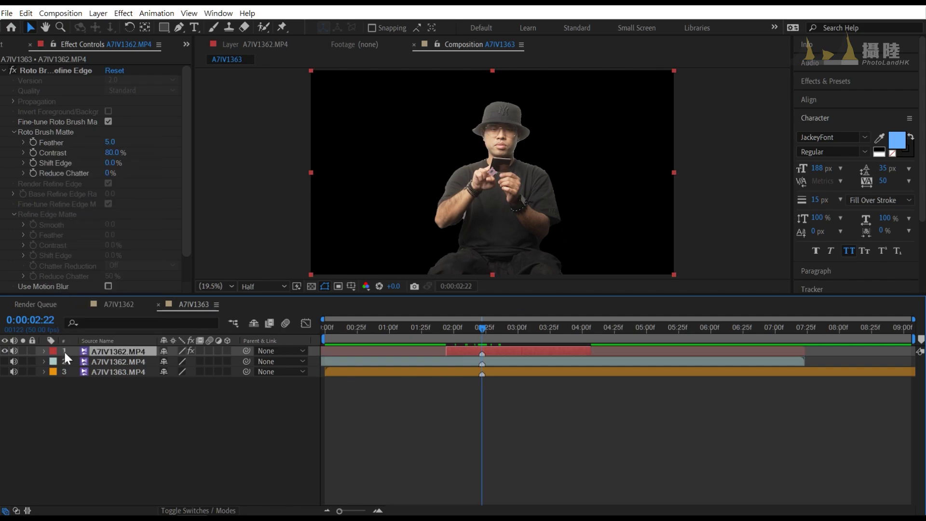
click(6, 372)
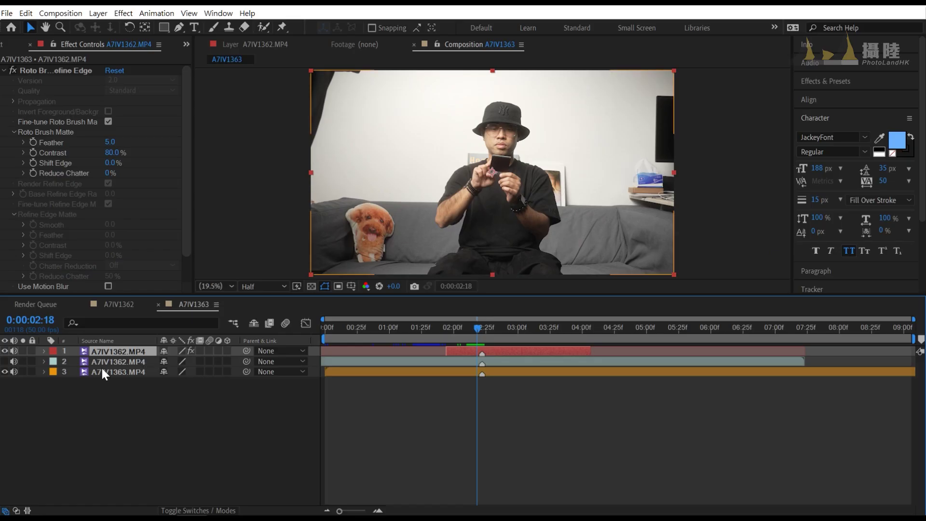
Keyframe the presenter's Scale at 100% at 2:22 and 0 at 3:23.
click(101, 371)
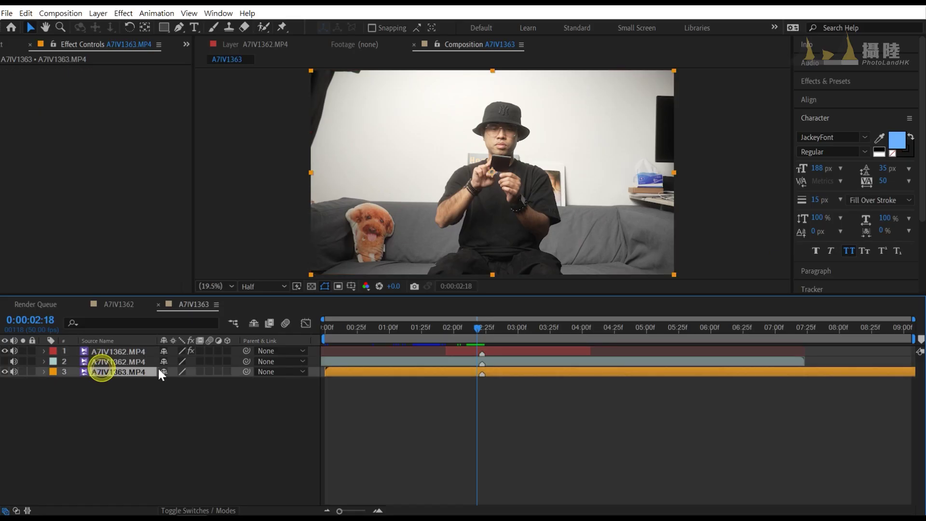
click(493, 352)
click(482, 328)
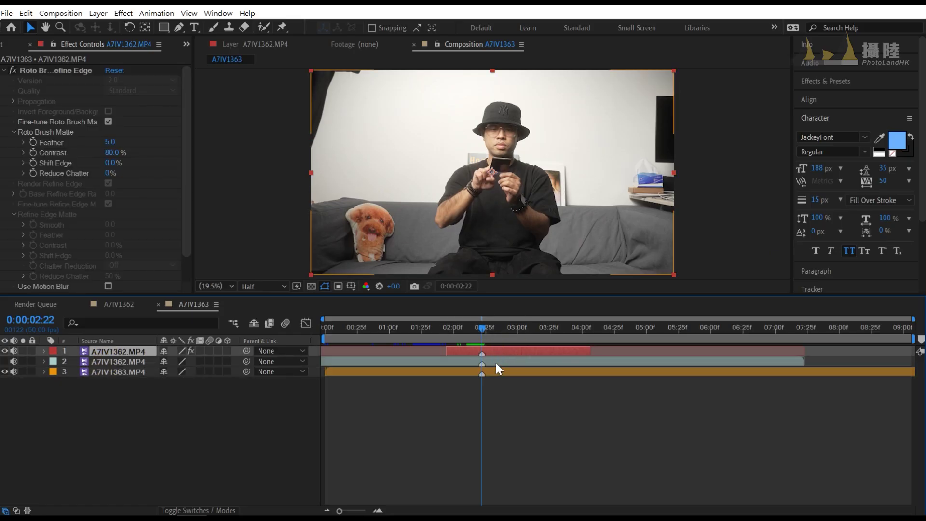
key(s)
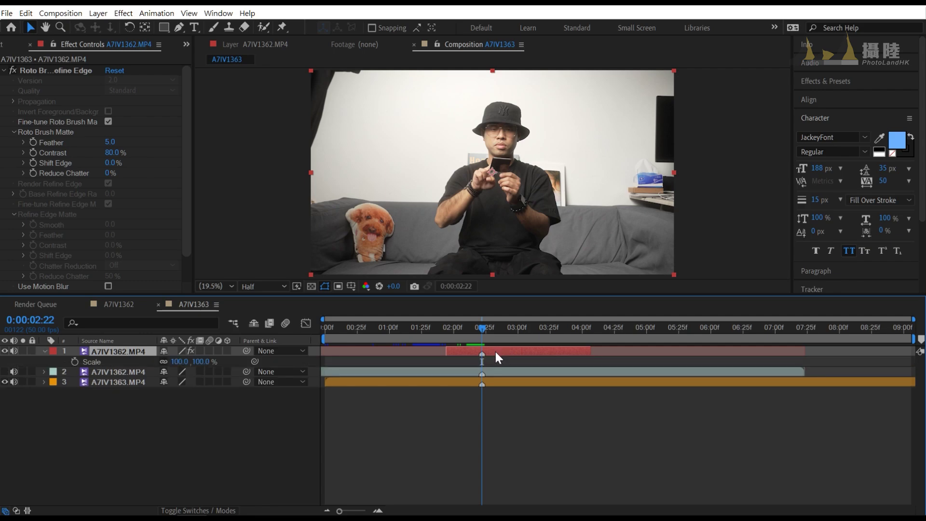
click(74, 362)
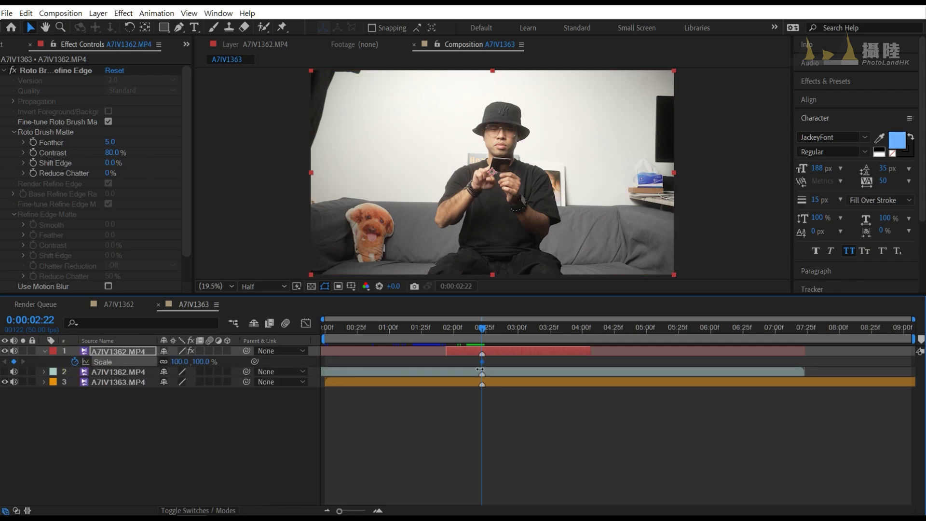
drag(483, 328, 548, 328)
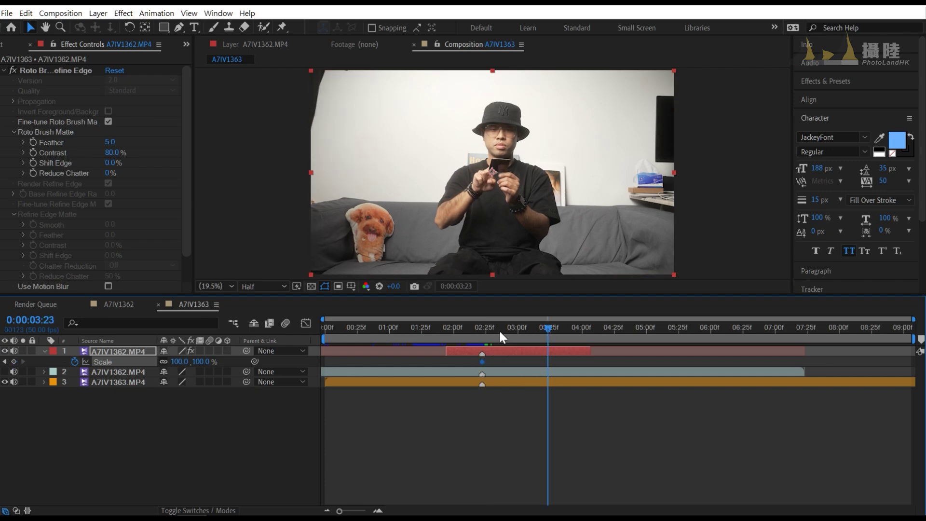
click(180, 362)
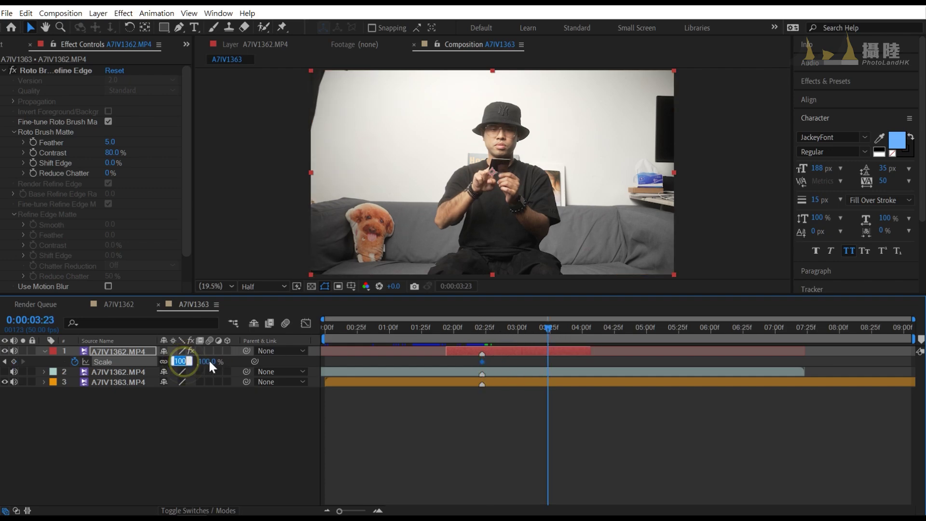
text(0)
key(Return)
Preview the shrink and pull the end Scale keyframe earlier for a faster shrink.
drag(548, 328, 479, 332)
key(space)
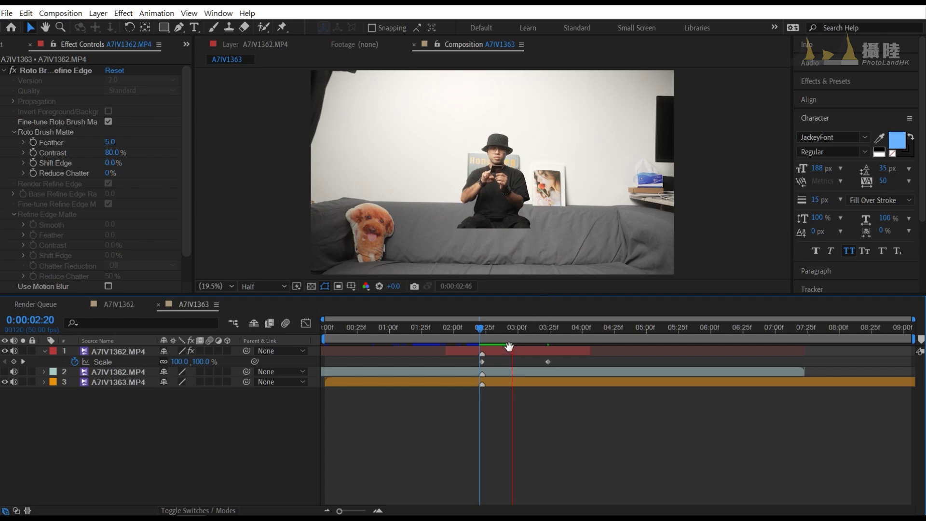
key(space)
drag(481, 332, 487, 333)
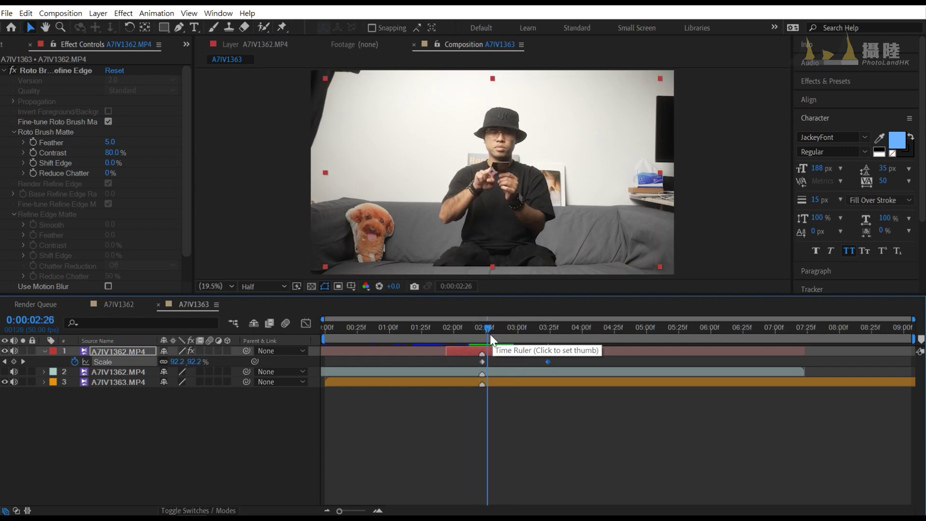
drag(548, 361, 502, 361)
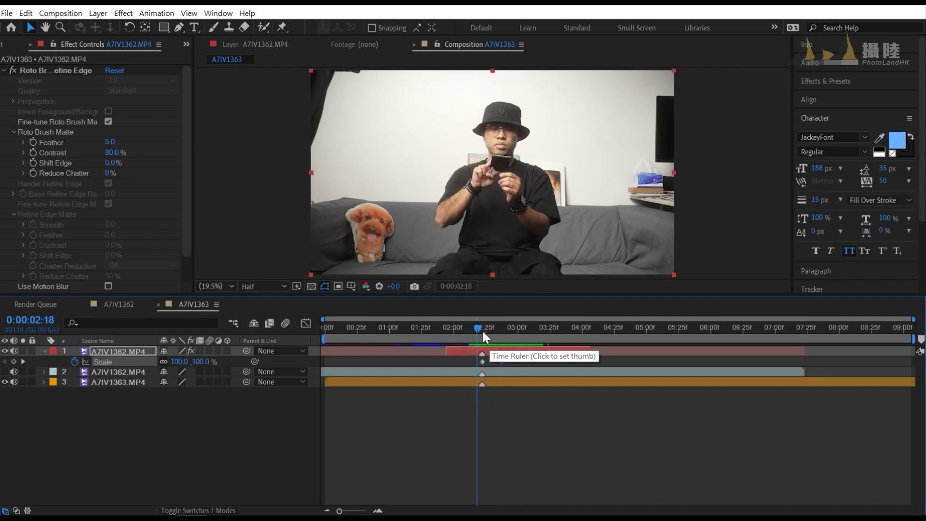
Scrub from 2:20 to 2:36 to check the shrink, then deselect the keyframe.
drag(482, 329, 479, 331)
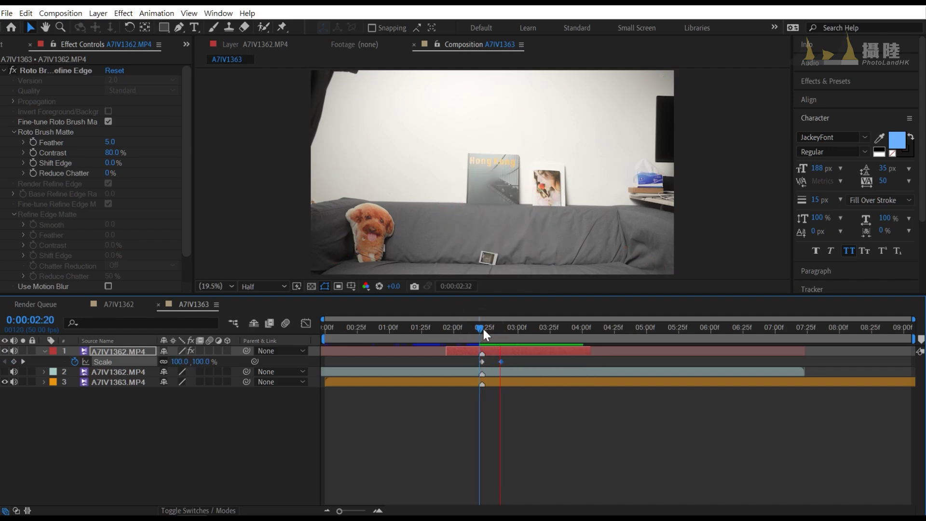
click(483, 330)
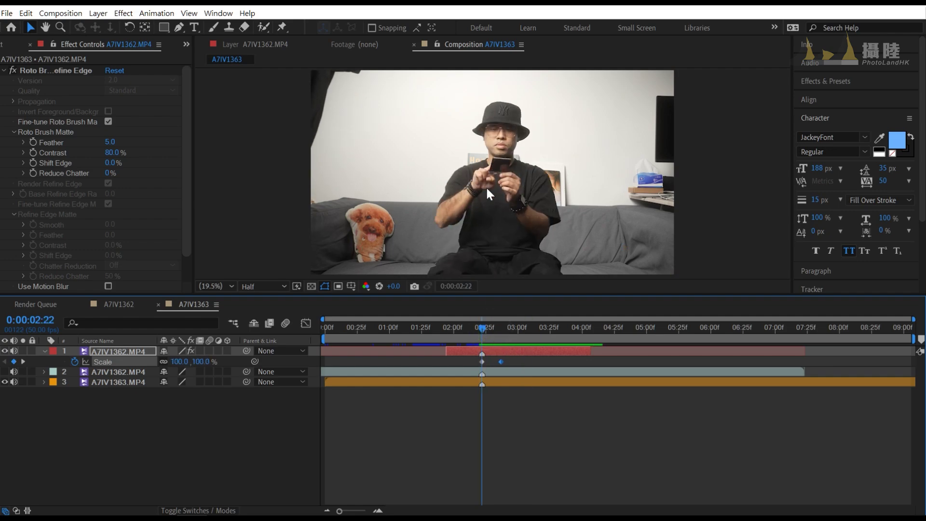
click(487, 335)
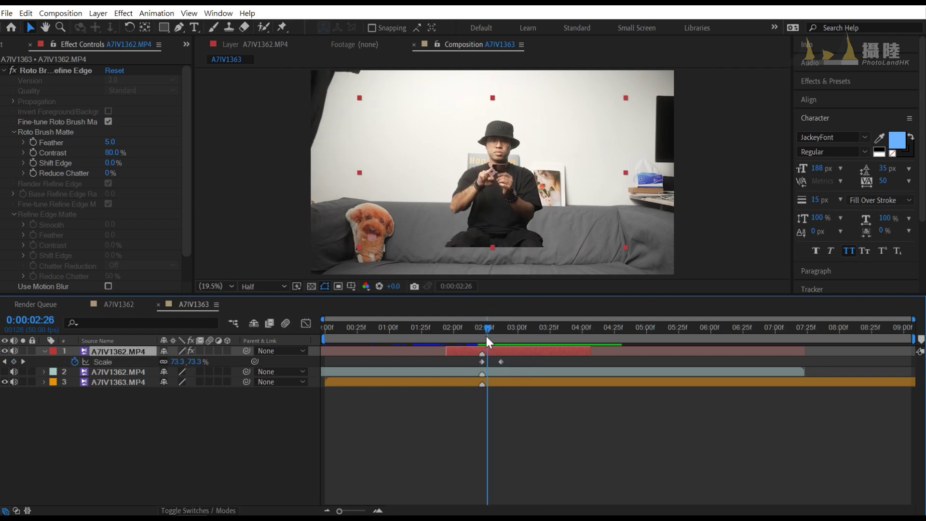
mouse_move(485, 337)
mouse_down()
mouse_move(500, 338)
mouse_move(485, 332)
mouse_up()
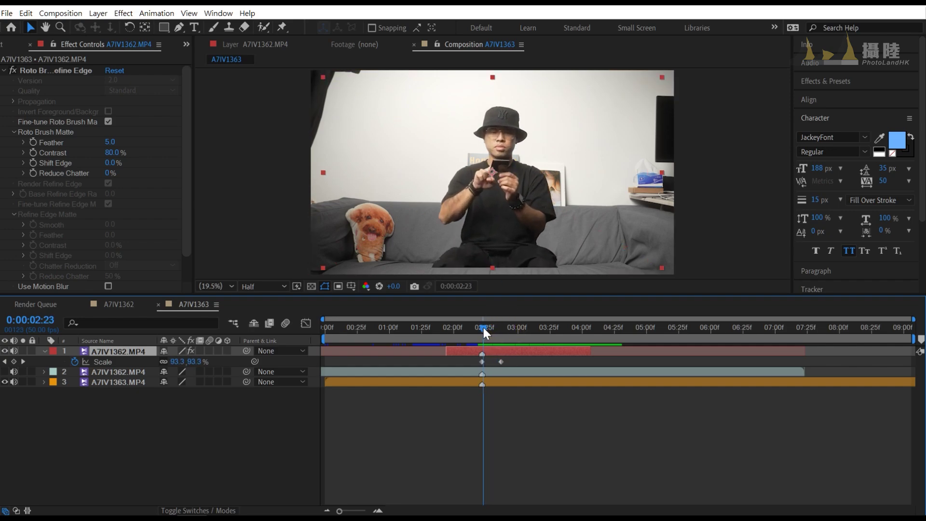
click(499, 356)
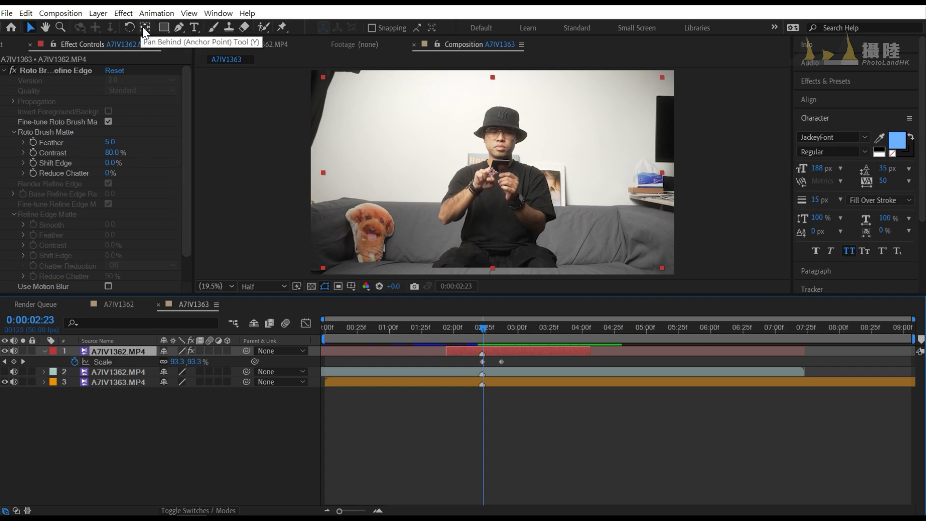
Move the presenter's anchor point onto the held card and scrub to confirm he shrinks into it.
click(144, 29)
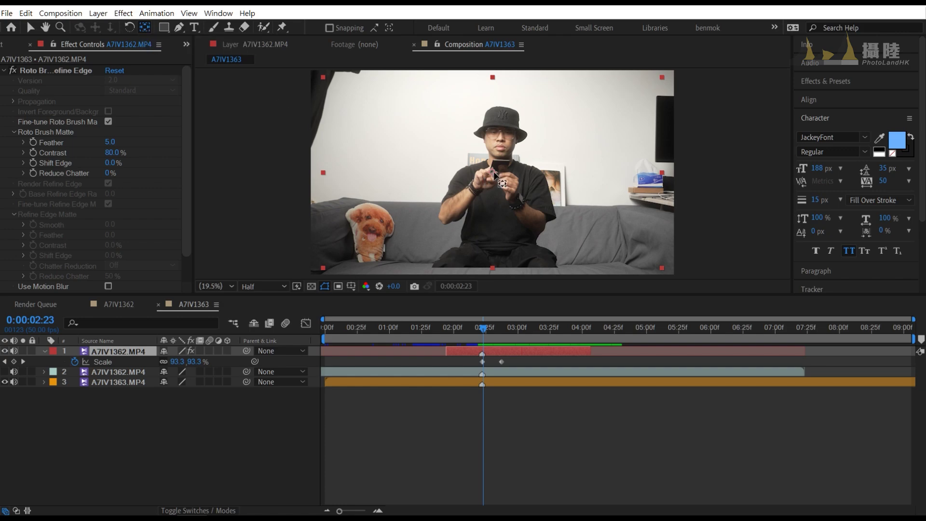
drag(493, 171, 499, 171)
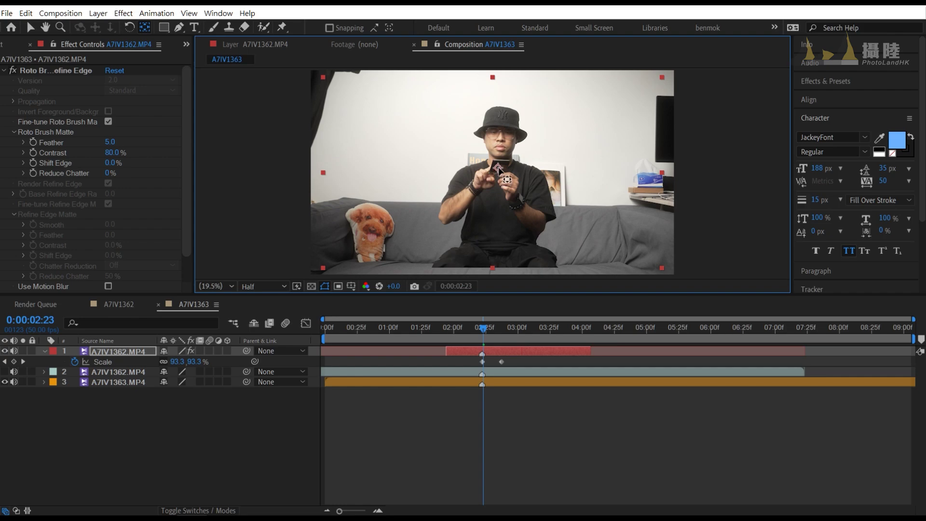
click(30, 27)
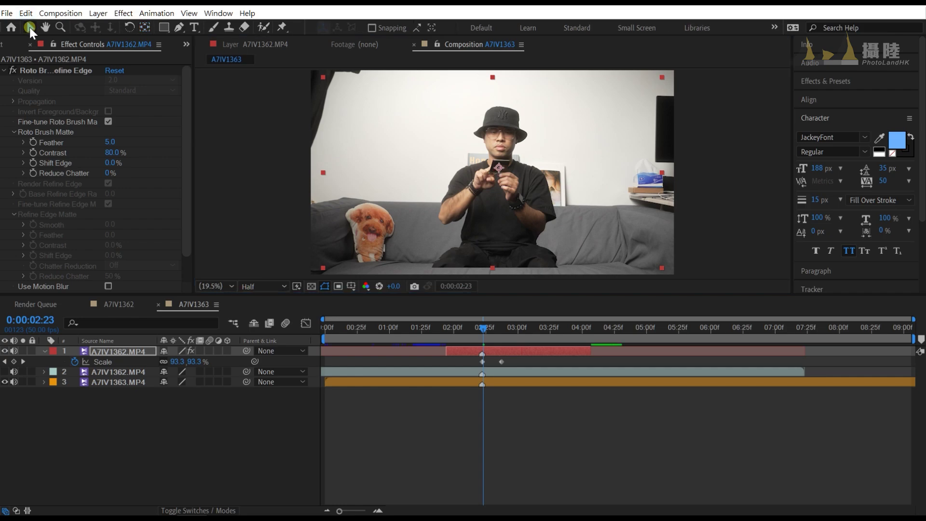
drag(475, 332, 496, 339)
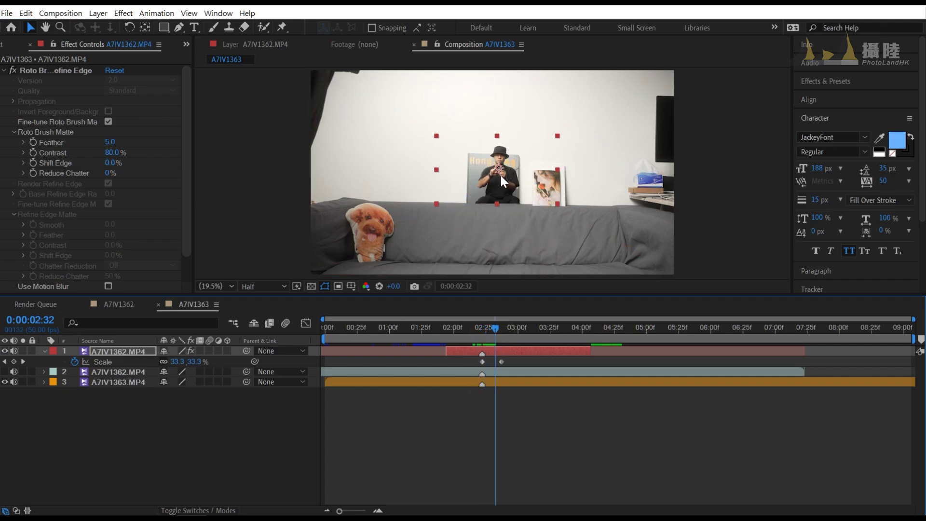
drag(496, 332, 483, 334)
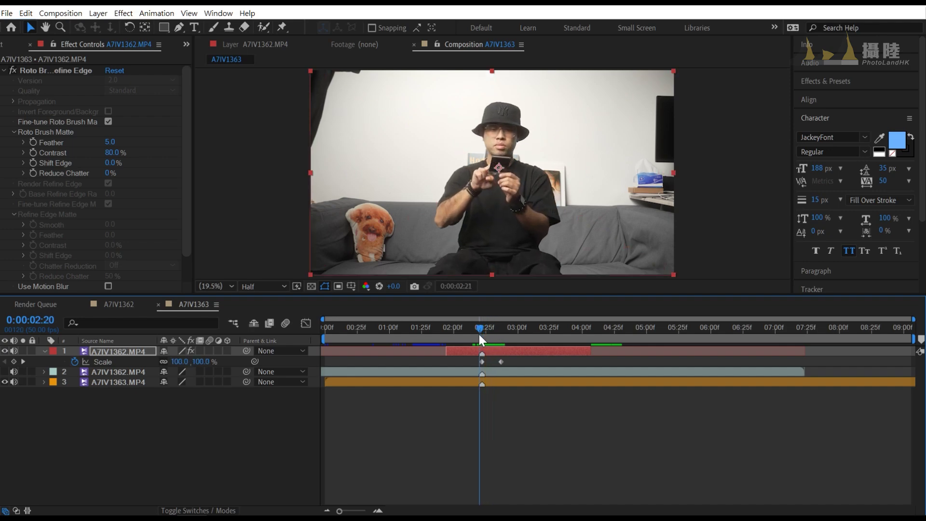
drag(483, 335, 482, 335)
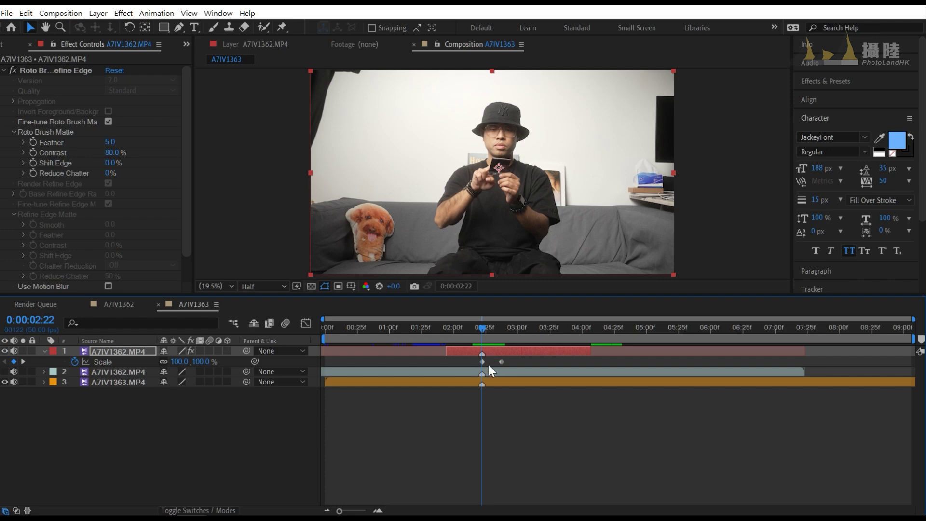
click(486, 349)
click(282, 27)
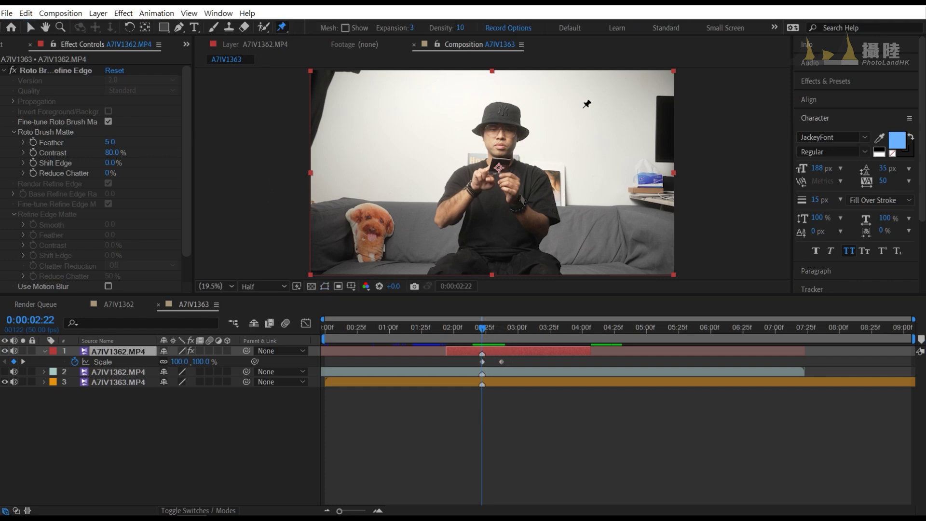
Place five puppet pins on the presenter: hat, left arm, right side, lower left and lower right.
click(504, 103)
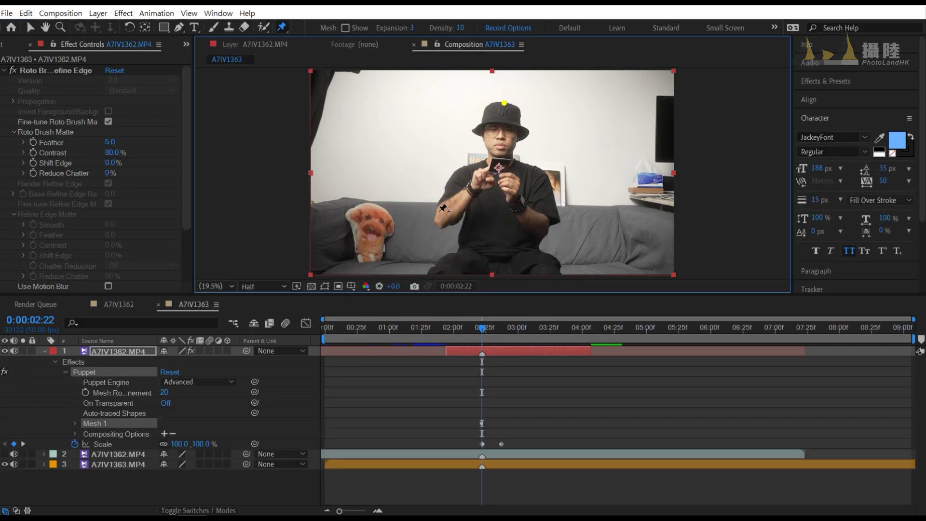
click(441, 206)
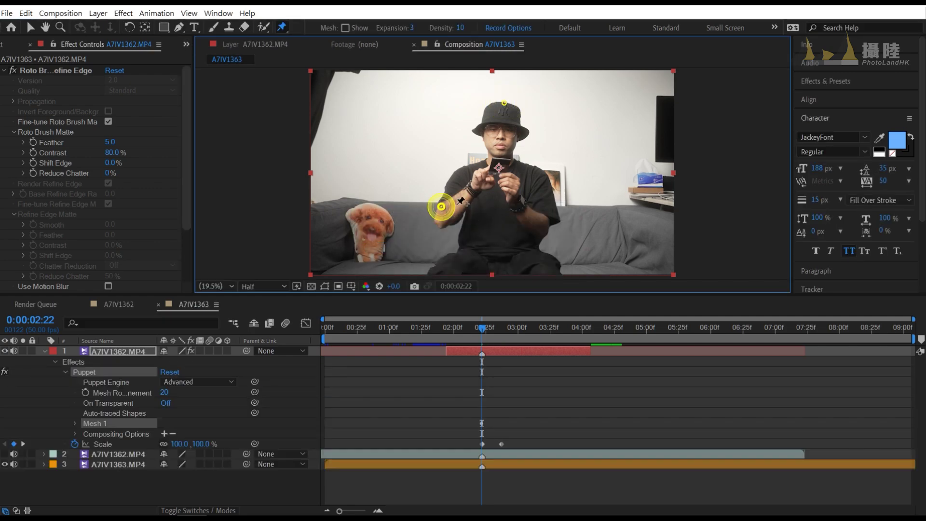
click(550, 225)
click(448, 272)
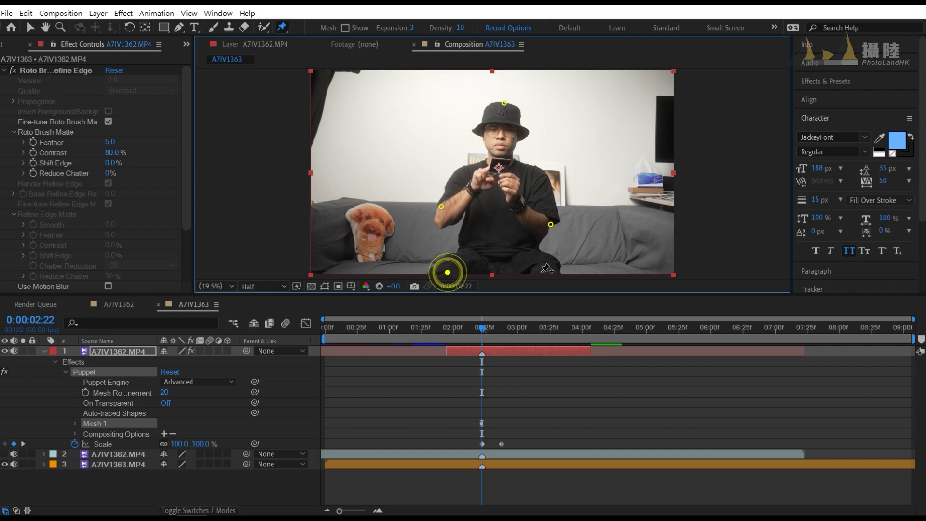
click(548, 271)
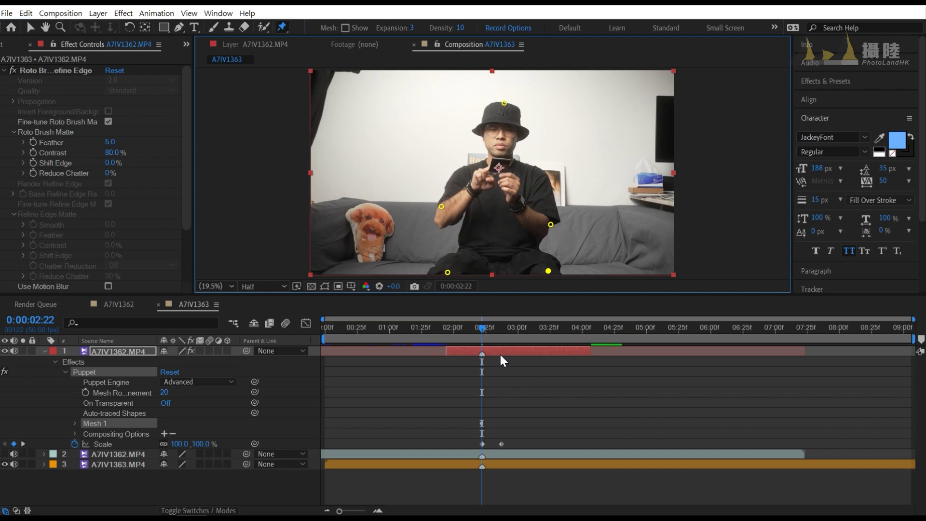
Reveal the puppet pin keyframes and move from the 2:22 keyframes to frame 2:28.
key(u)
scroll(493, 356, down, 1)
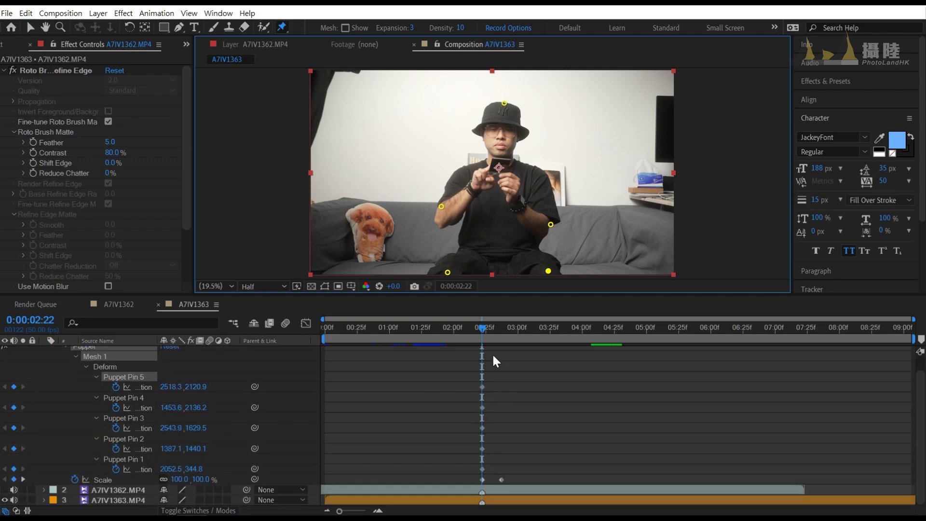
drag(477, 332, 470, 330)
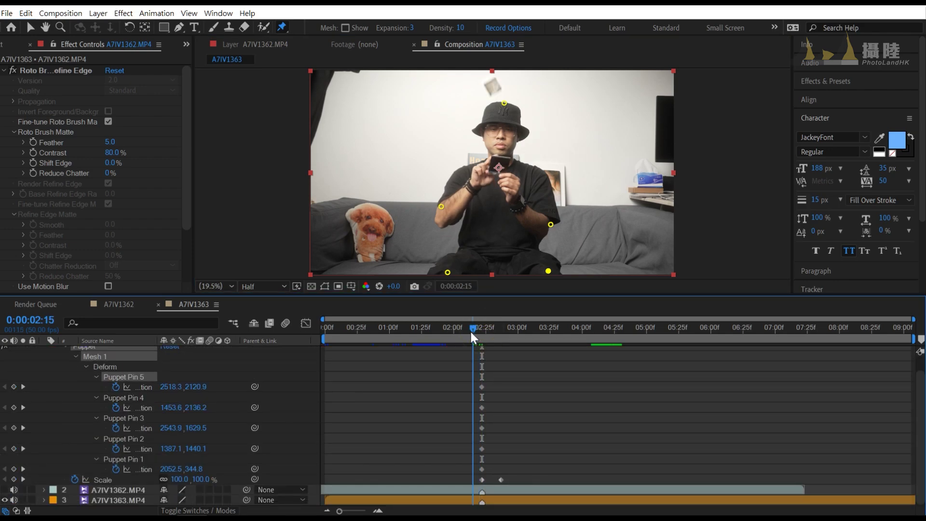
click(135, 385)
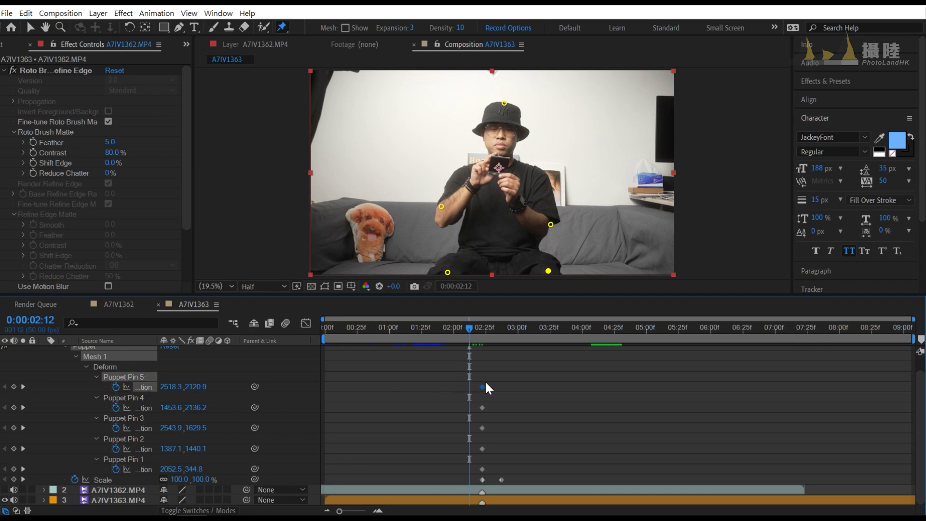
click(482, 327)
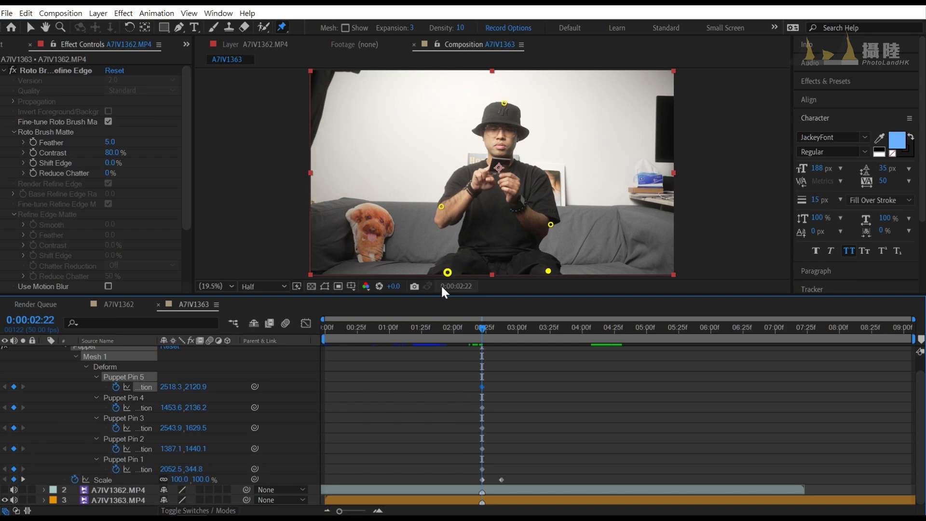
drag(458, 329, 470, 330)
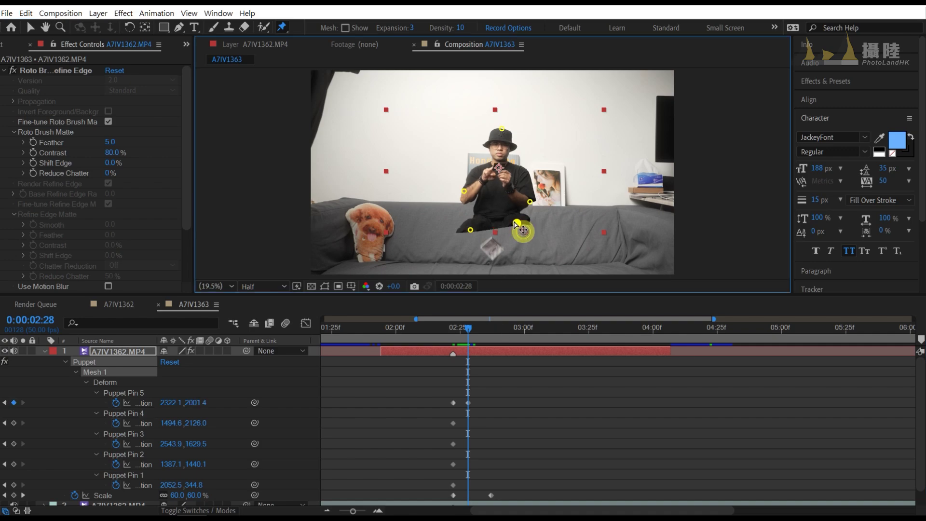
Drag the pins in toward the chest at 2:28 so the figure folds into a bundle.
mouse_move(524, 230)
mouse_down()
mouse_move(502, 198)
mouse_move(502, 177)
mouse_up()
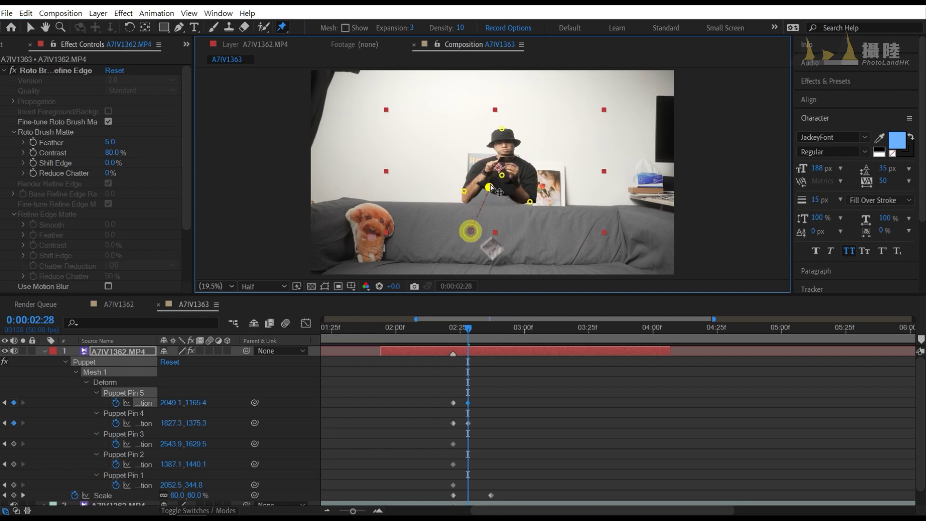
drag(471, 230, 492, 172)
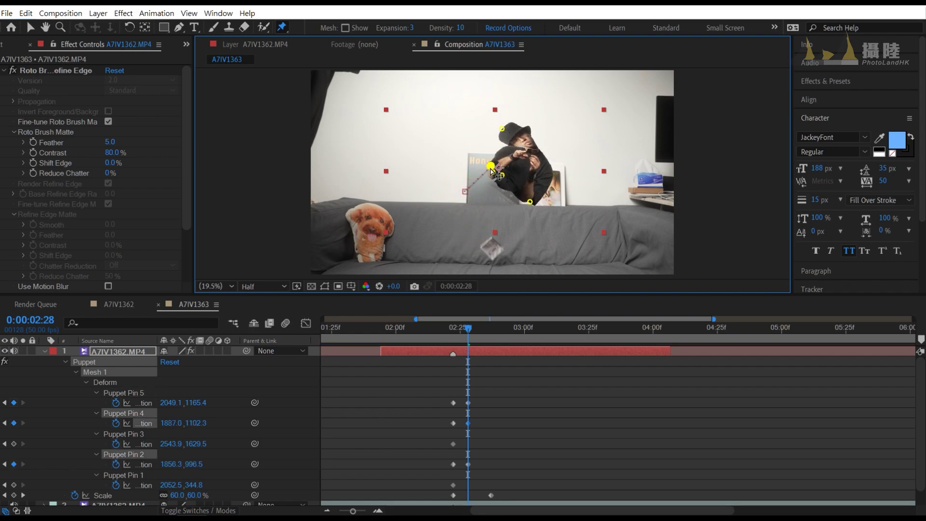
drag(503, 129, 493, 156)
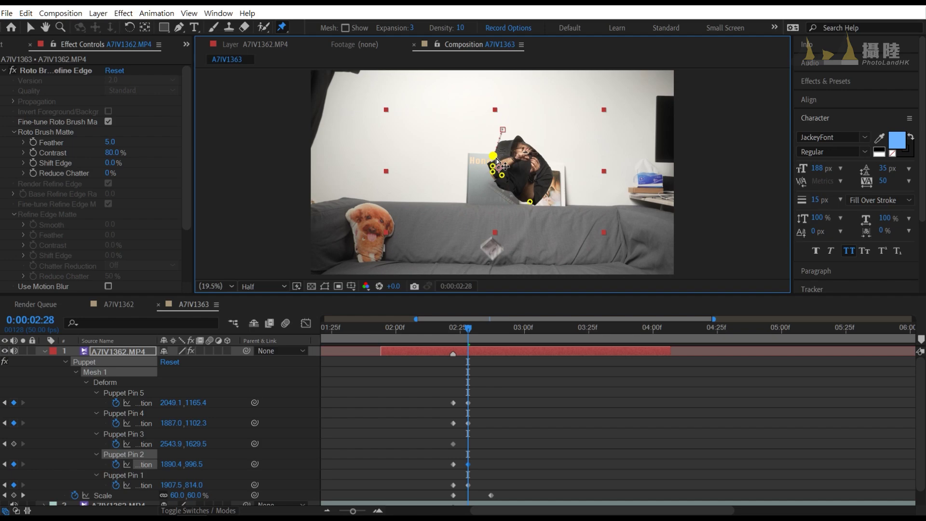
mouse_move(530, 201)
mouse_down()
mouse_move(496, 178)
mouse_move(499, 195)
mouse_up()
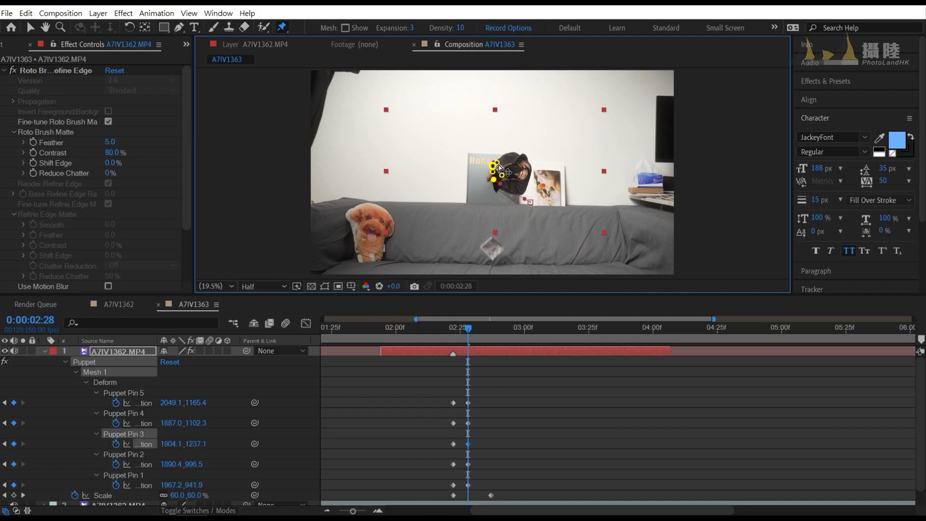
click(502, 176)
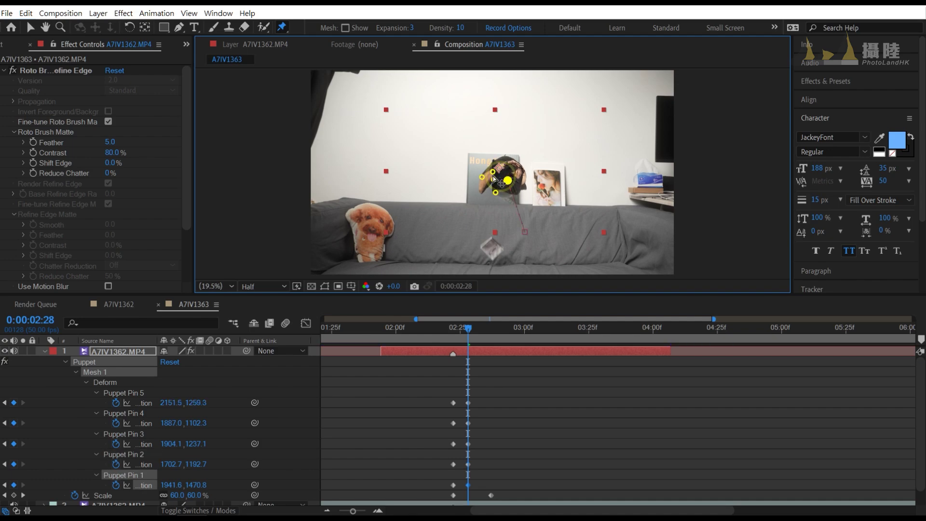
click(504, 190)
drag(501, 186, 510, 189)
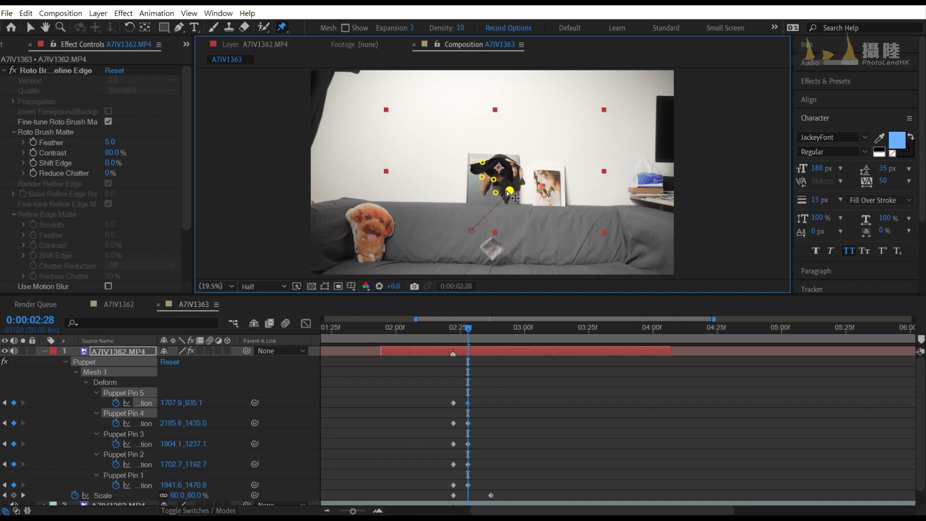
drag(466, 328, 453, 337)
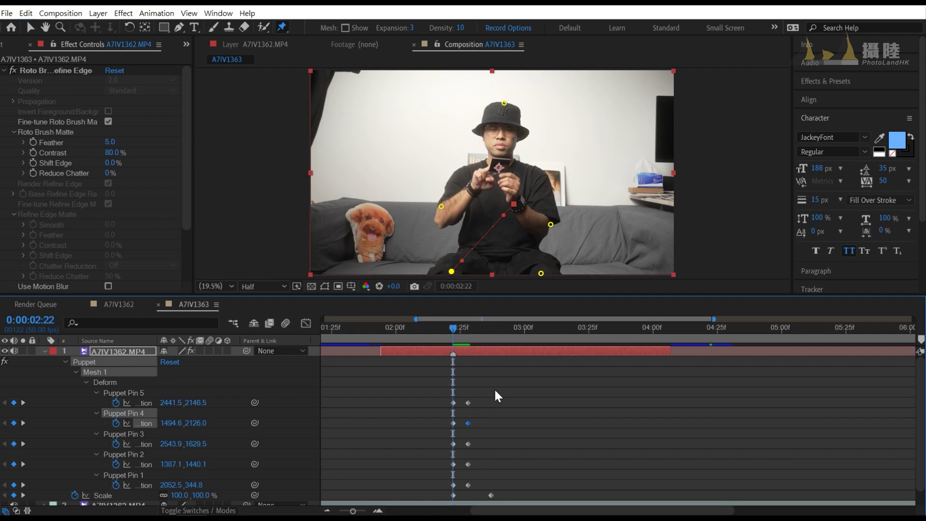
Shift the five pins' second keyframes to 0:00:02:28, lining them up with the final Scale keyframe.
drag(495, 389, 466, 487)
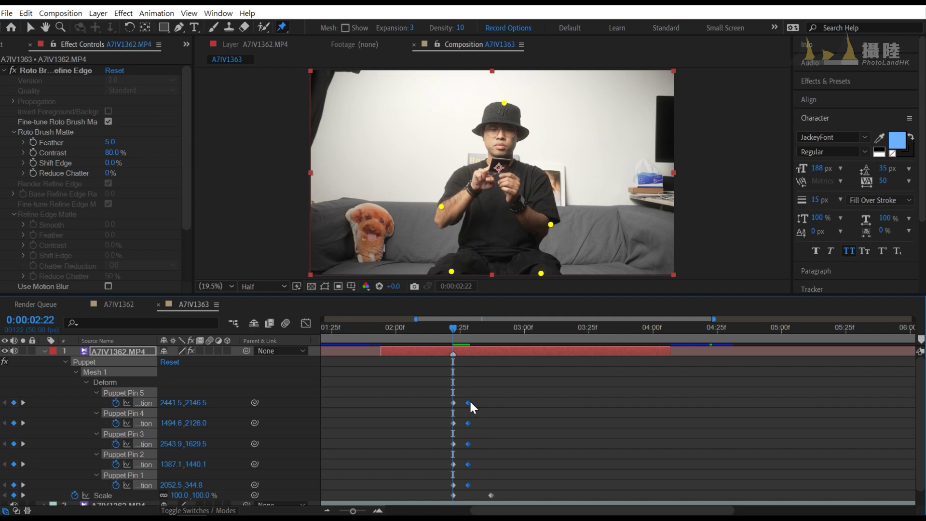
drag(471, 404, 492, 404)
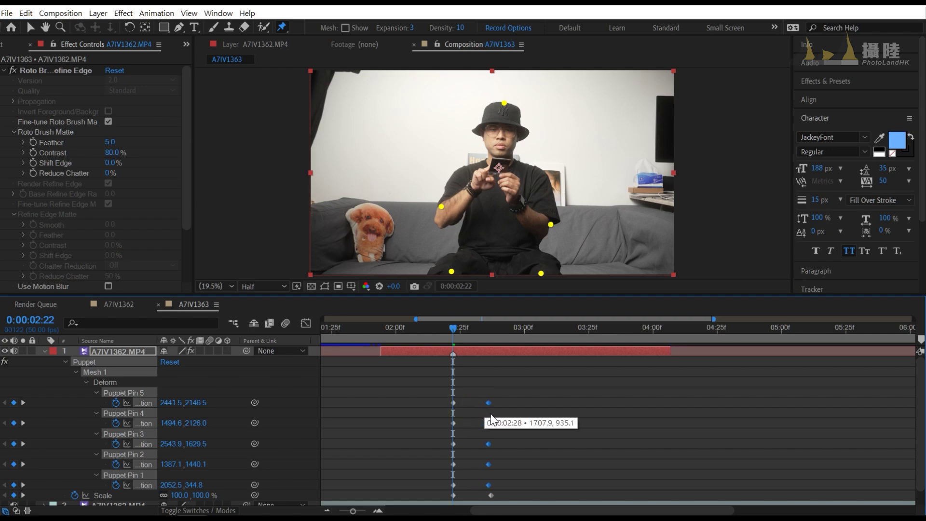
click(506, 375)
mouse_move(455, 326)
mouse_down()
mouse_move(497, 340)
mouse_move(468, 335)
mouse_move(484, 348)
mouse_move(462, 348)
mouse_up()
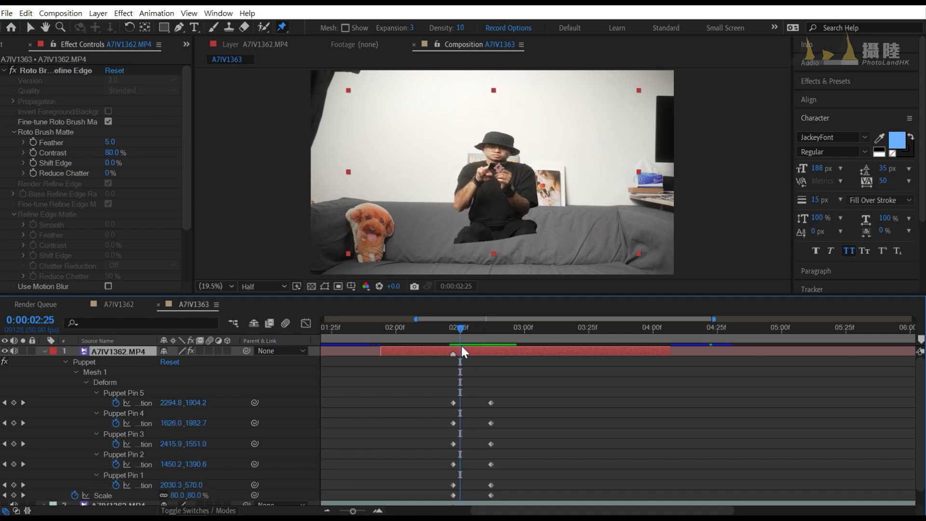
Enable Motion Blur on the A7IV1362.MP4 layer and the composition, then preview from 0:00:02:22.
click(515, 371)
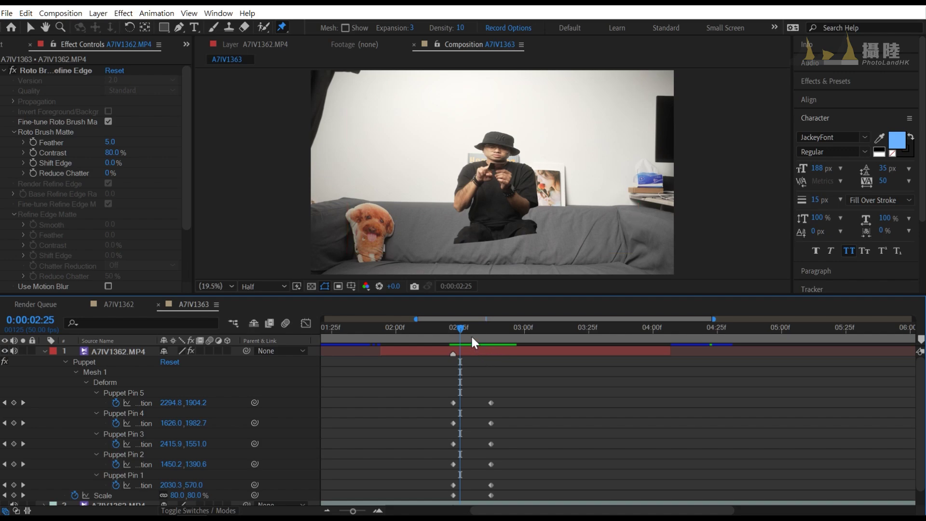
click(210, 350)
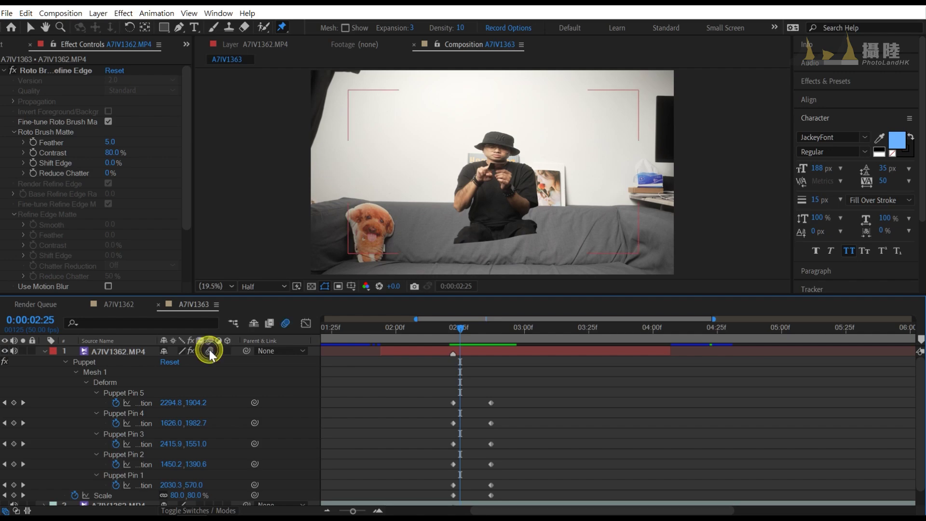
click(217, 512)
click(216, 511)
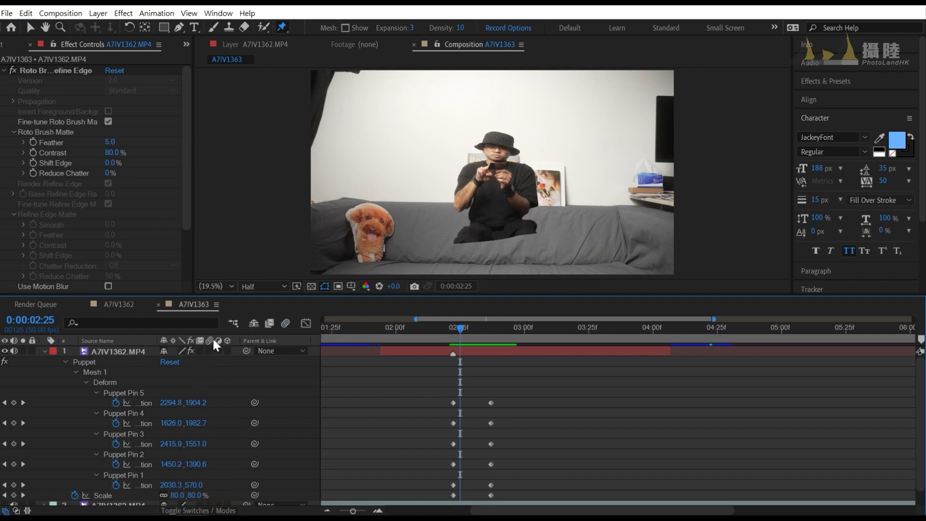
click(209, 351)
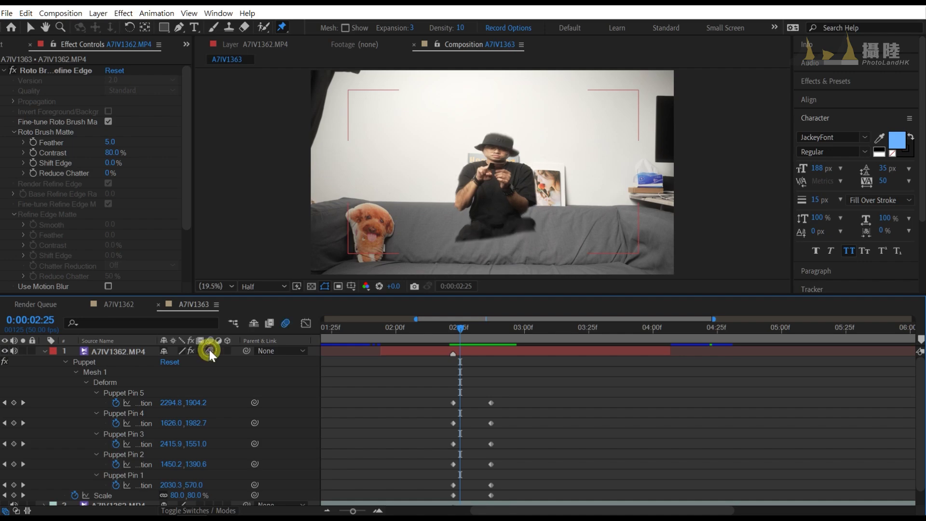
click(286, 323)
click(453, 331)
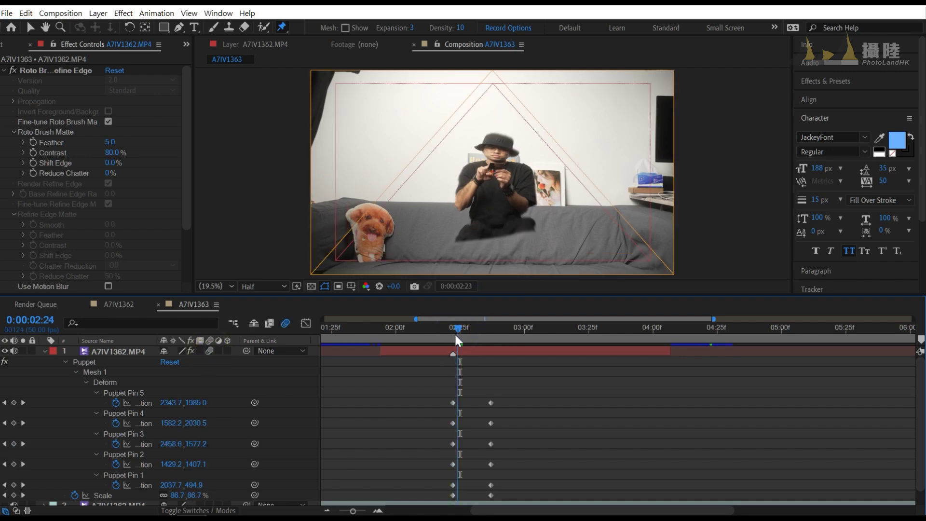
key(space)
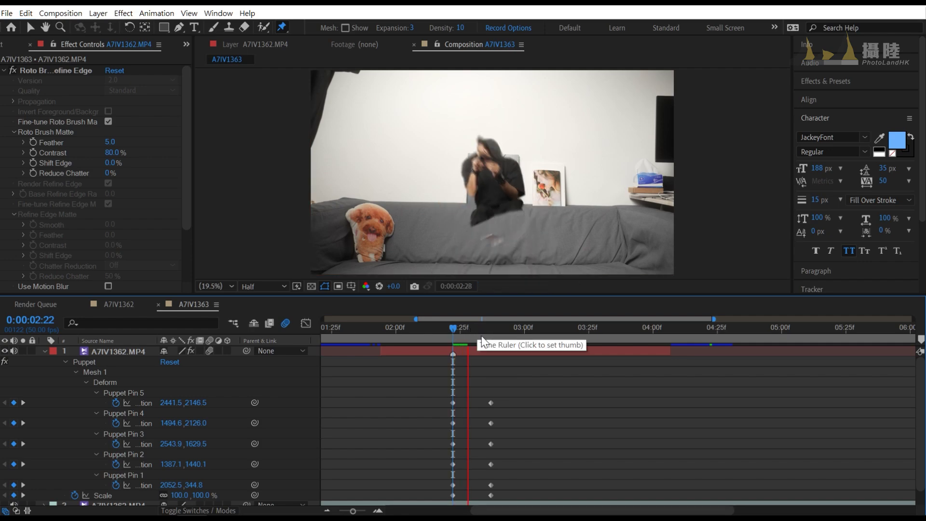
Slide the A7IV1363.MP4 layer so its marker meets the pin keyframes at 0:00:02:37.
click(46, 350)
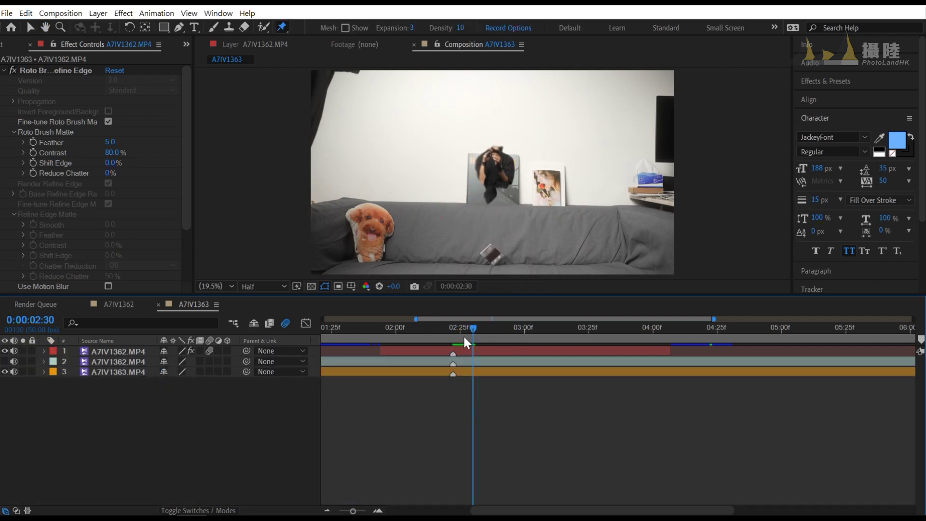
click(458, 332)
drag(457, 332, 467, 337)
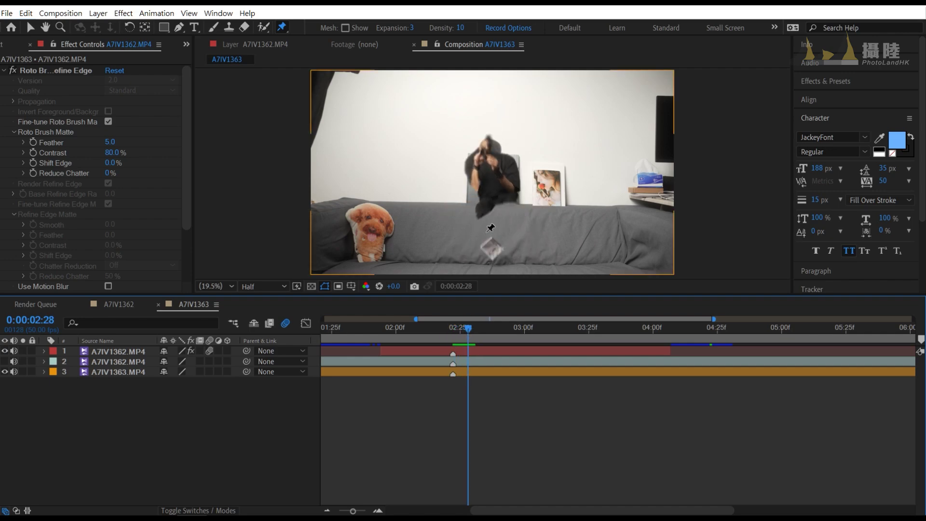
click(30, 27)
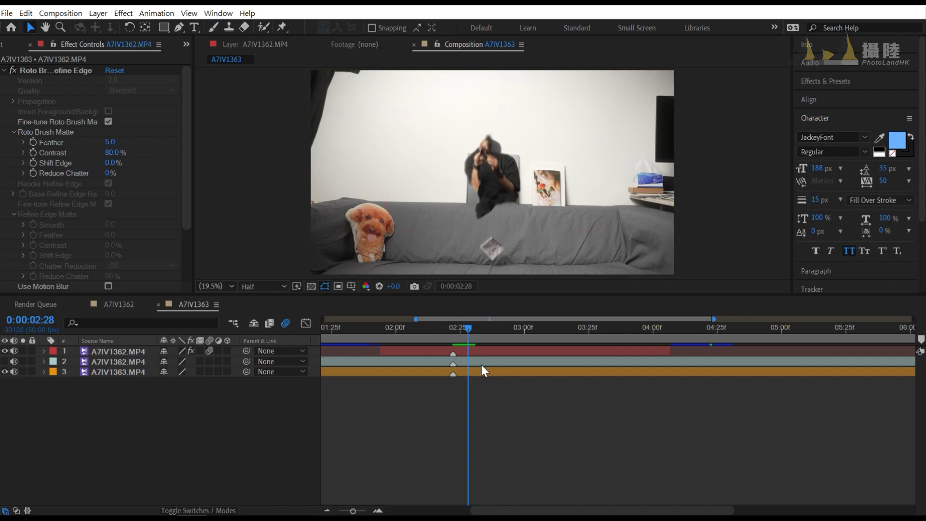
drag(482, 372, 490, 373)
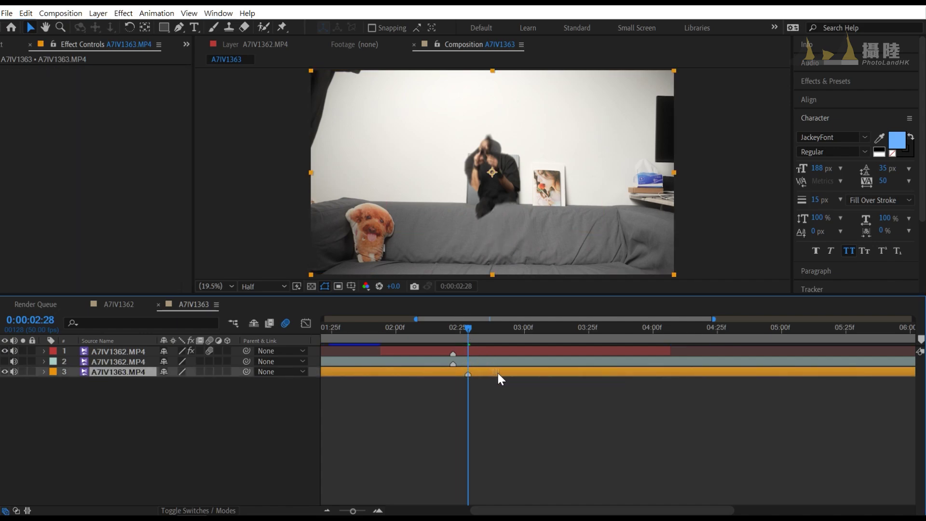
click(486, 352)
key(u)
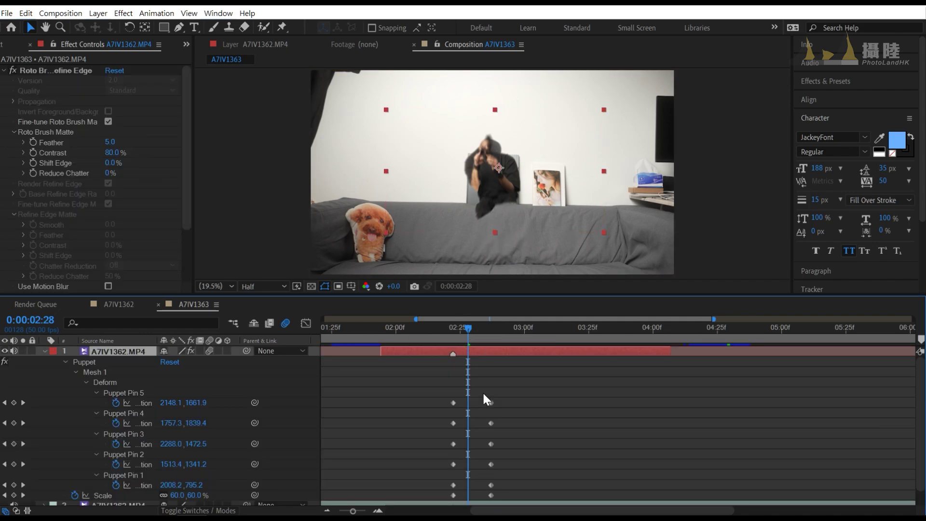
drag(473, 330, 490, 332)
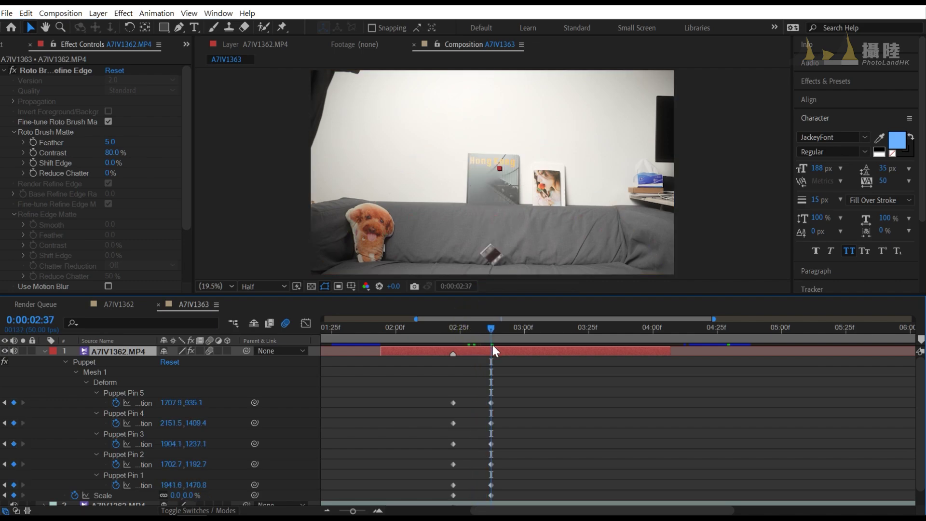
key(u)
click(505, 374)
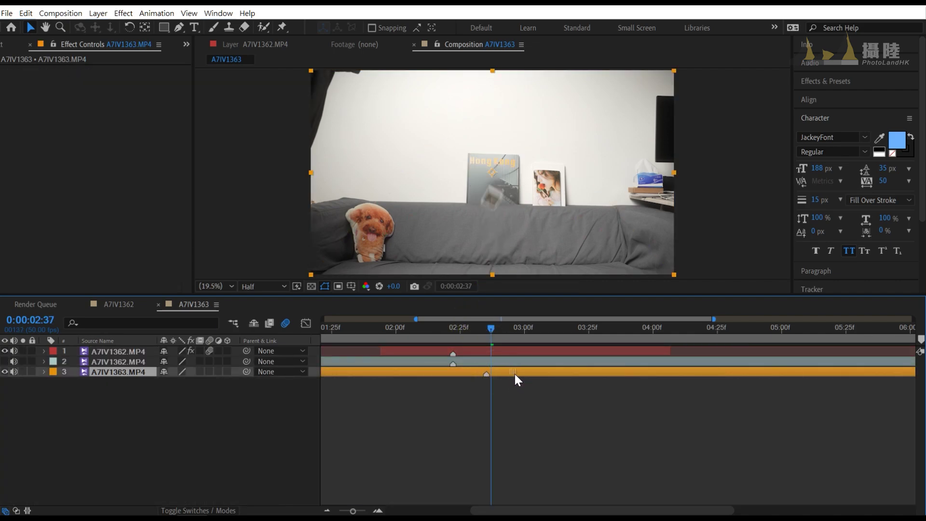
drag(515, 374, 516, 374)
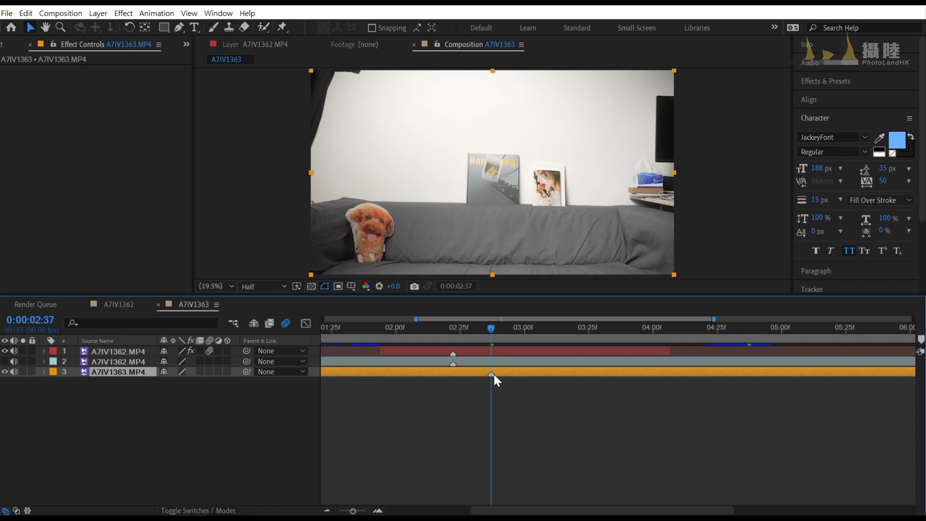
Check the timing around 0:00:02:37 and duplicate the A7IV1363.MP4 layer with Ctrl+D.
drag(495, 331, 472, 331)
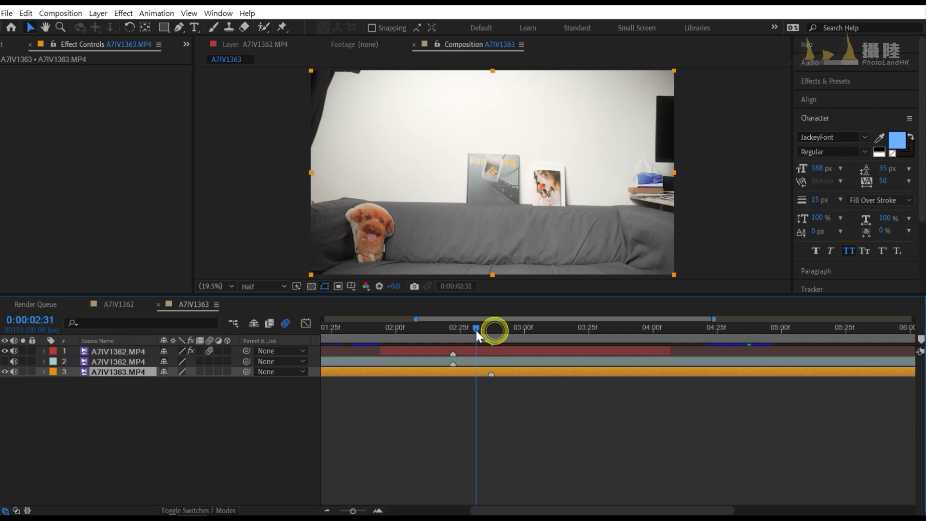
click(445, 330)
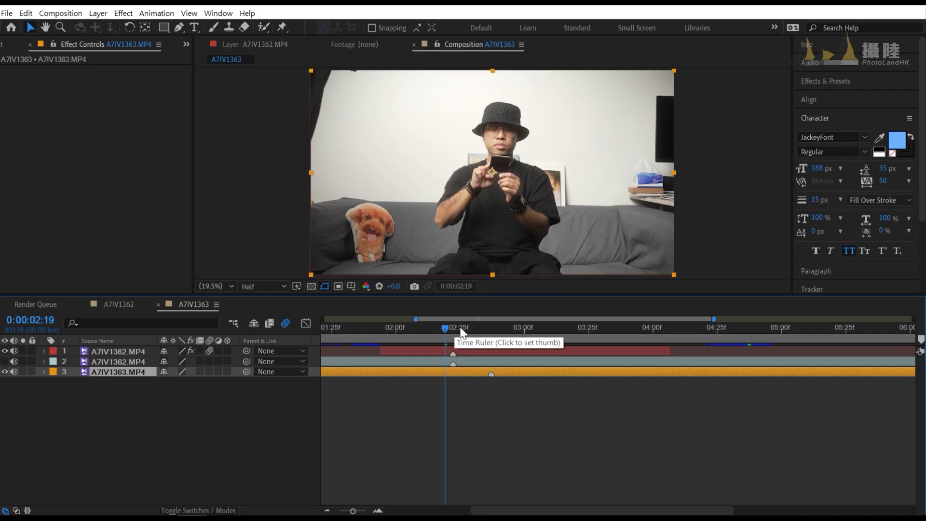
key(k)
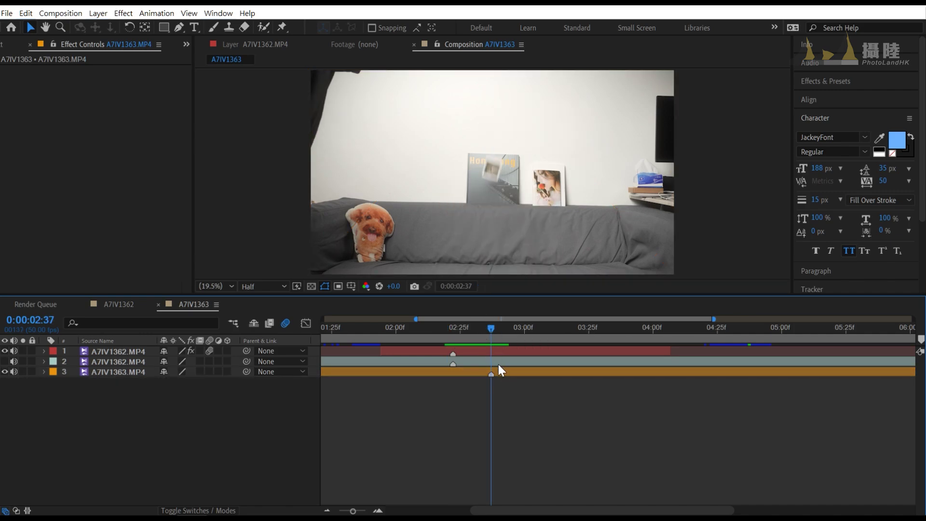
drag(490, 330, 471, 330)
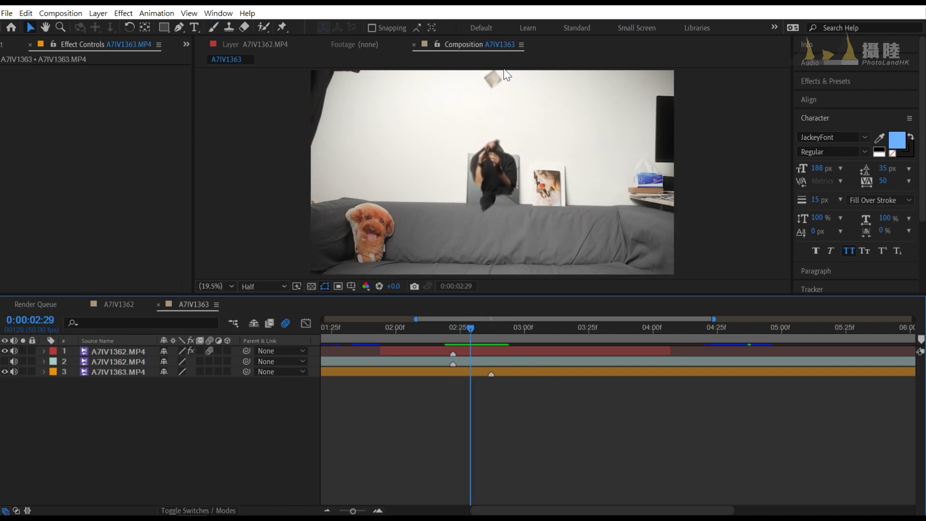
drag(471, 329, 491, 330)
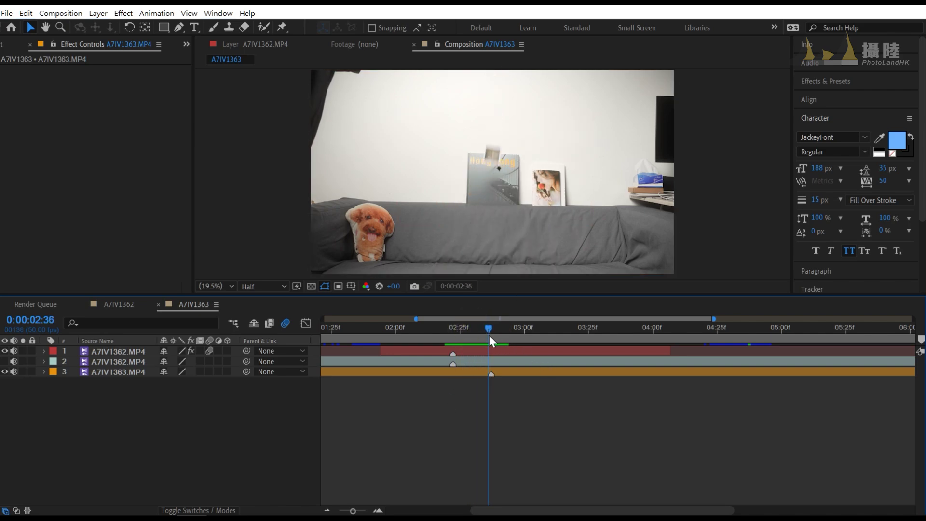
click(505, 371)
key(ctrl+d)
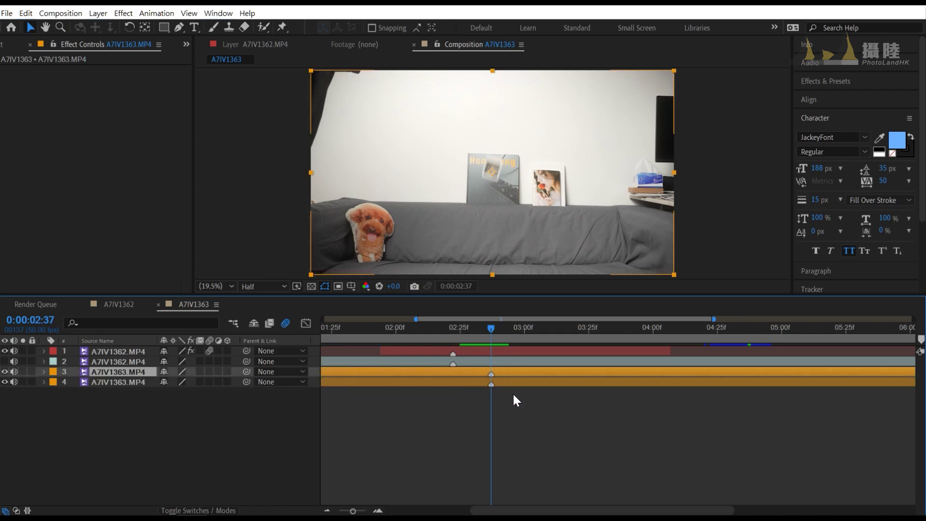
Enable Time Remapping on the A7IV1363.MP4 layer 3.
right_click(503, 382)
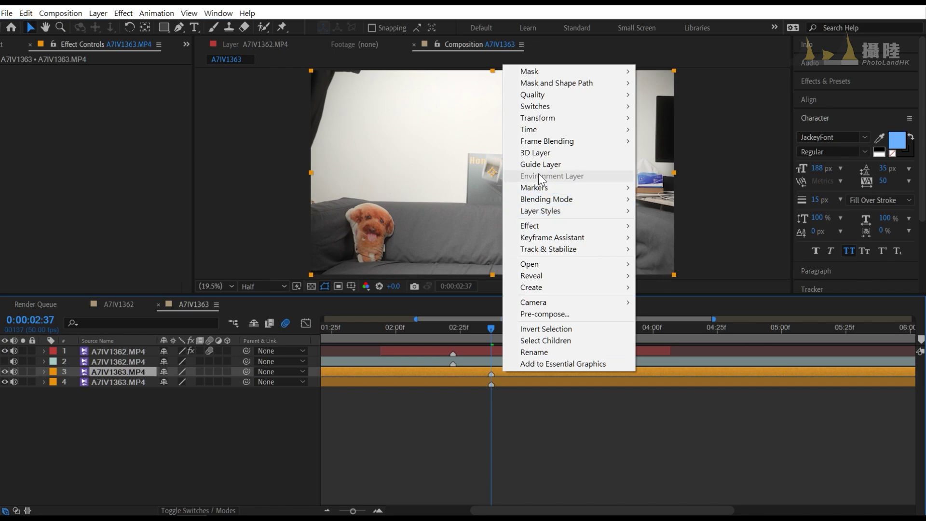
mouse_move(543, 129)
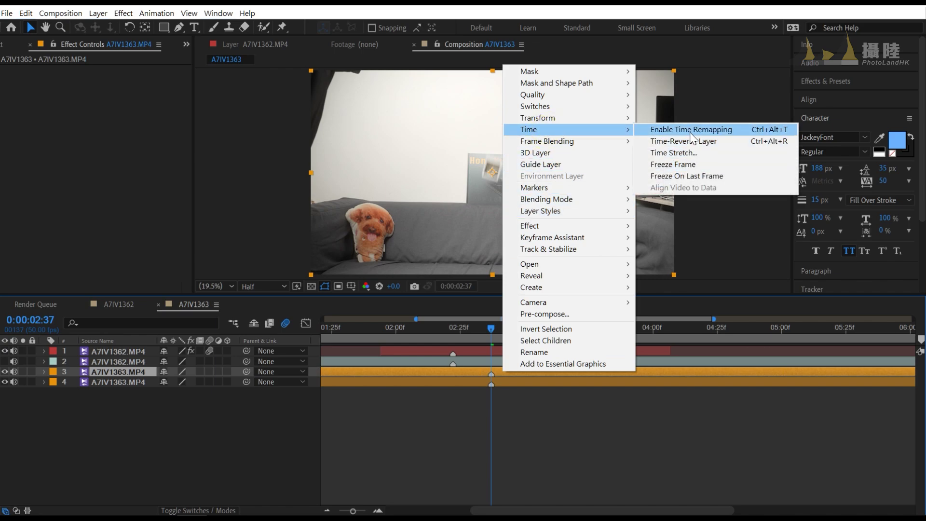
click(661, 165)
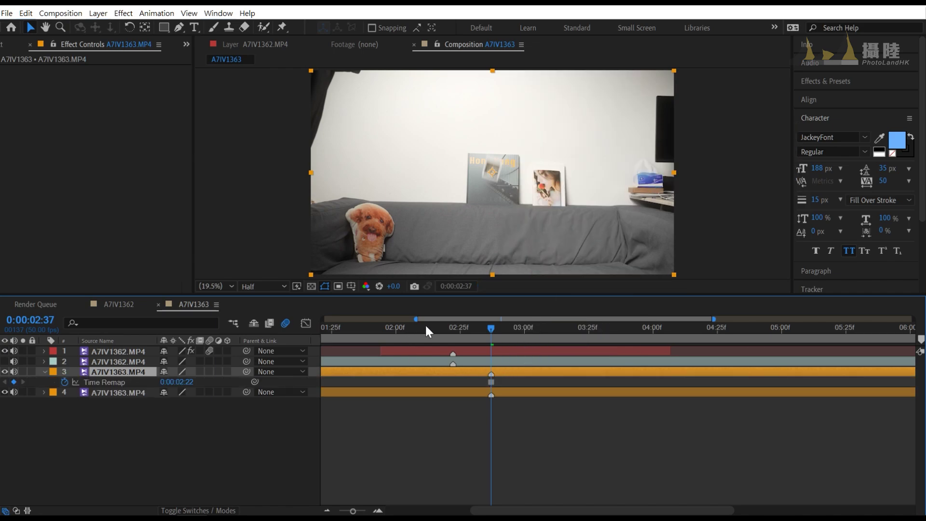
Split layer 3 at 0:00:02:37, delete the piece after it, and review the shrink.
drag(476, 327, 571, 328)
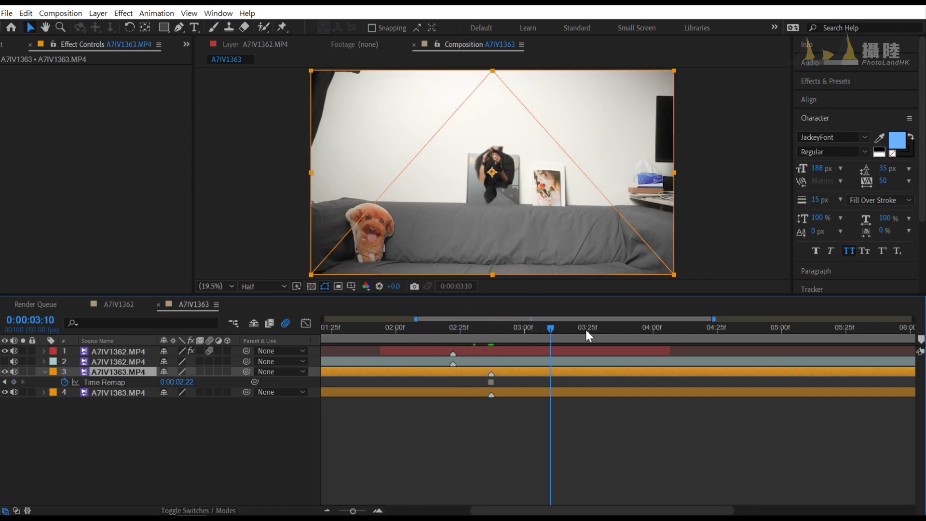
mouse_move(474, 334)
mouse_down()
mouse_move(495, 339)
mouse_move(464, 339)
mouse_move(487, 344)
mouse_up()
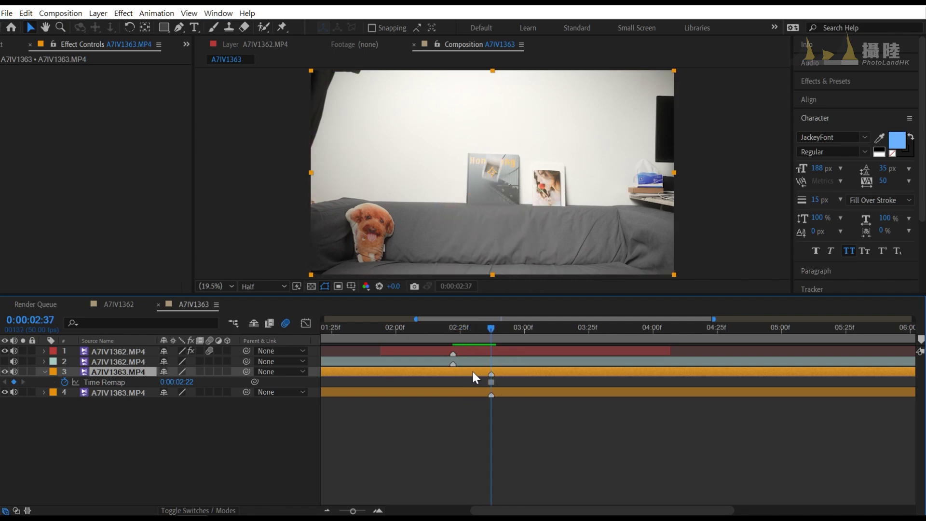
key(ctrl+shift+d)
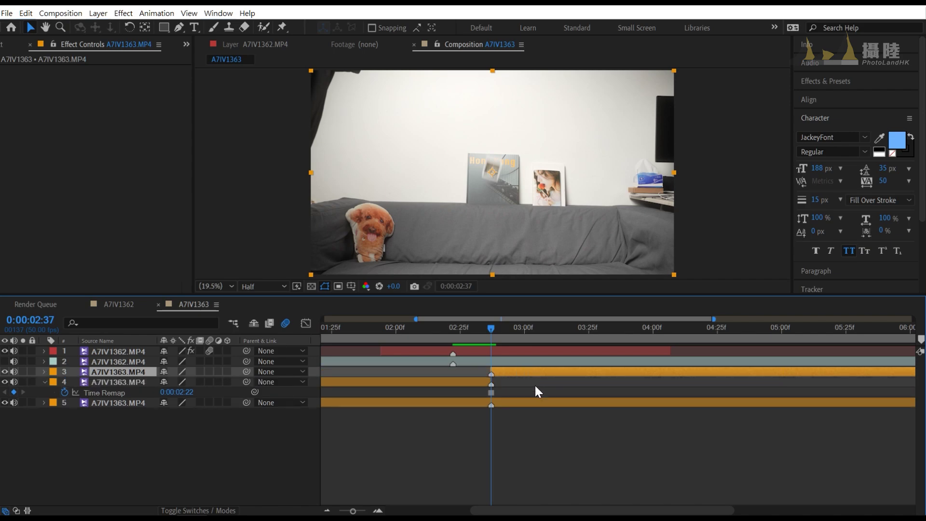
key(Delete)
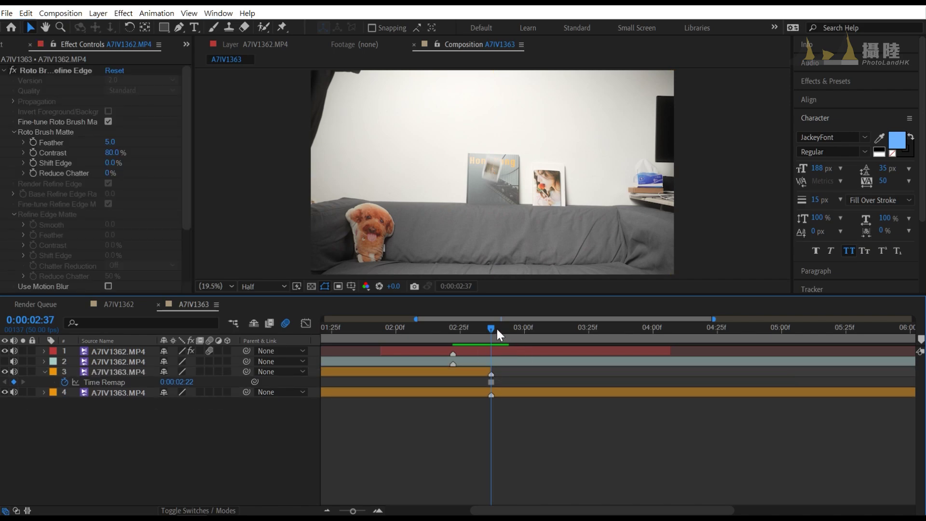
mouse_move(497, 329)
mouse_down()
mouse_move(419, 331)
mouse_move(525, 344)
mouse_move(450, 352)
mouse_move(480, 341)
mouse_up()
click(5, 351)
click(4, 361)
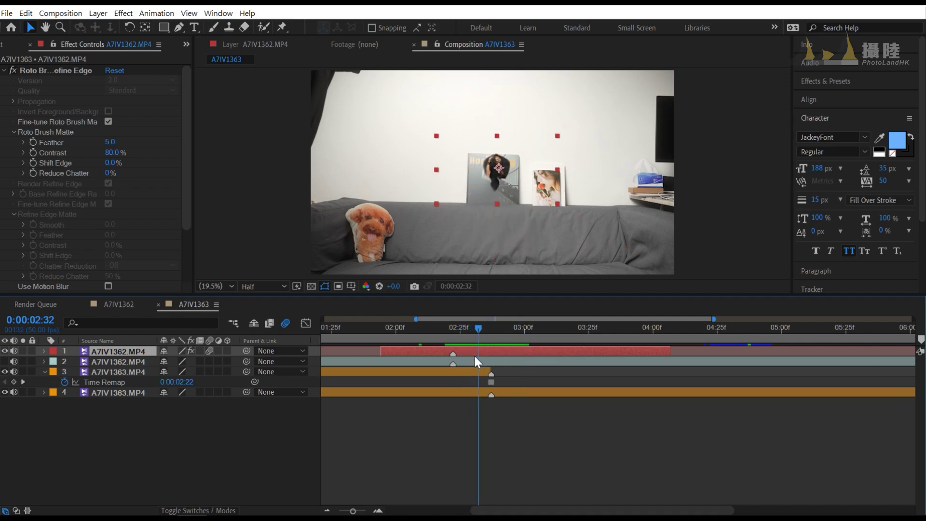
Move the last column of A7IV1362 Puppet Pin and Scale keyframes to 0:00:02:32.
key(u)
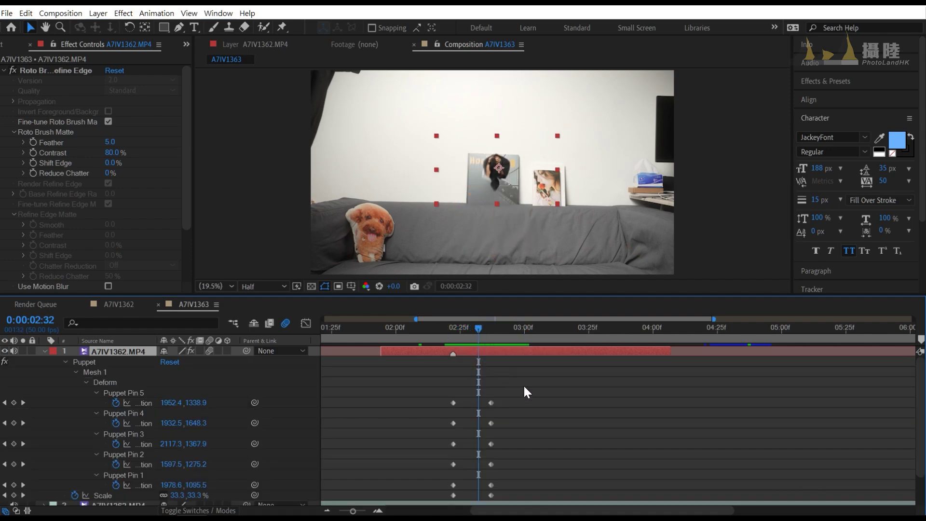
scroll(526, 386, down, 2)
drag(508, 380, 482, 493)
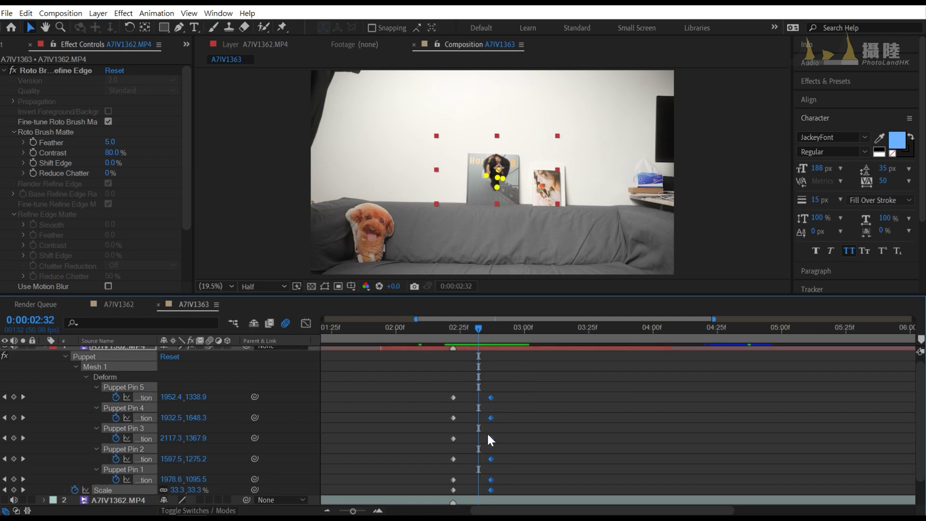
drag(491, 418, 479, 417)
scroll(482, 434, down, 1)
click(467, 479)
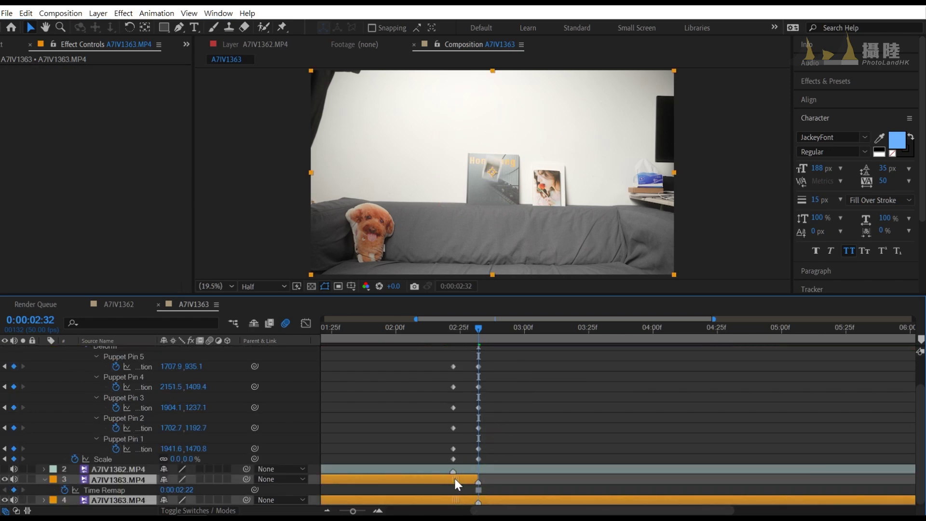
drag(452, 328, 445, 329)
scroll(137, 386, up, 3)
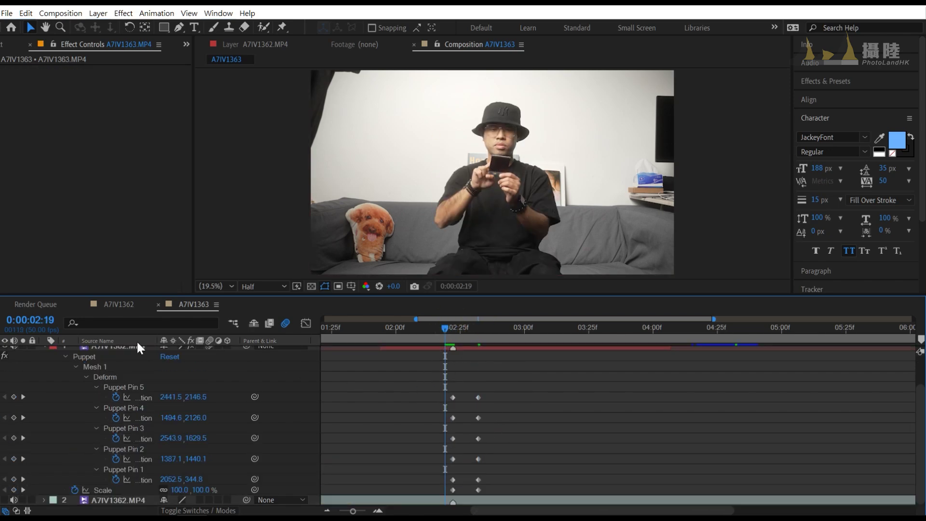
Preview the shorter shrink and return to about 0:00:02:21.
click(44, 352)
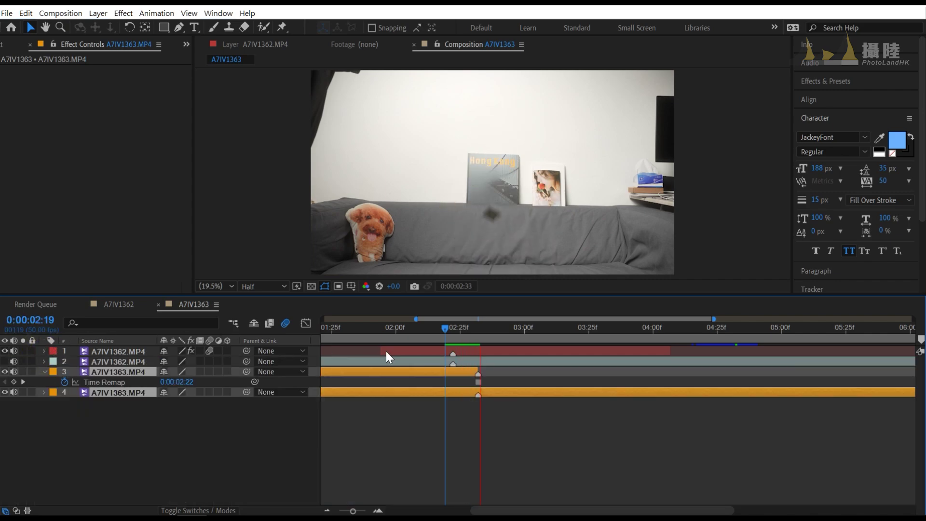
key(space)
drag(484, 330, 474, 331)
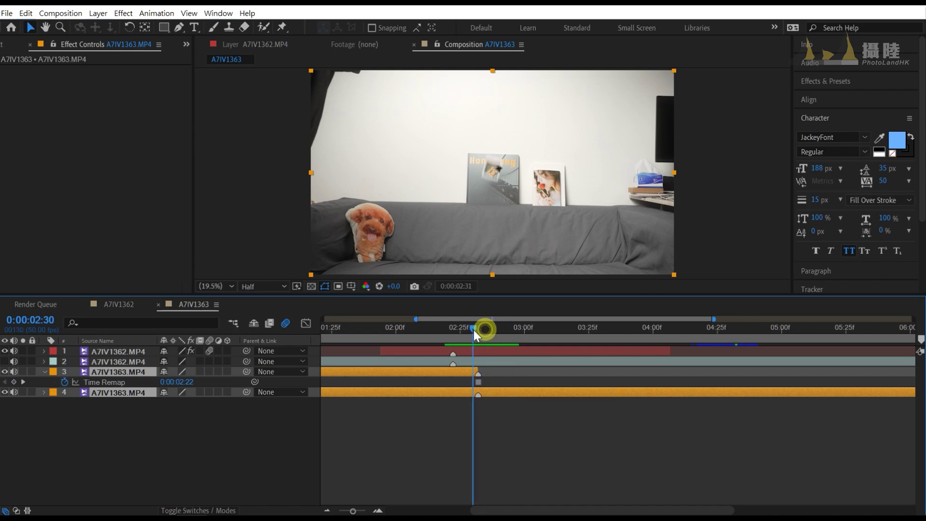
click(474, 349)
key(u)
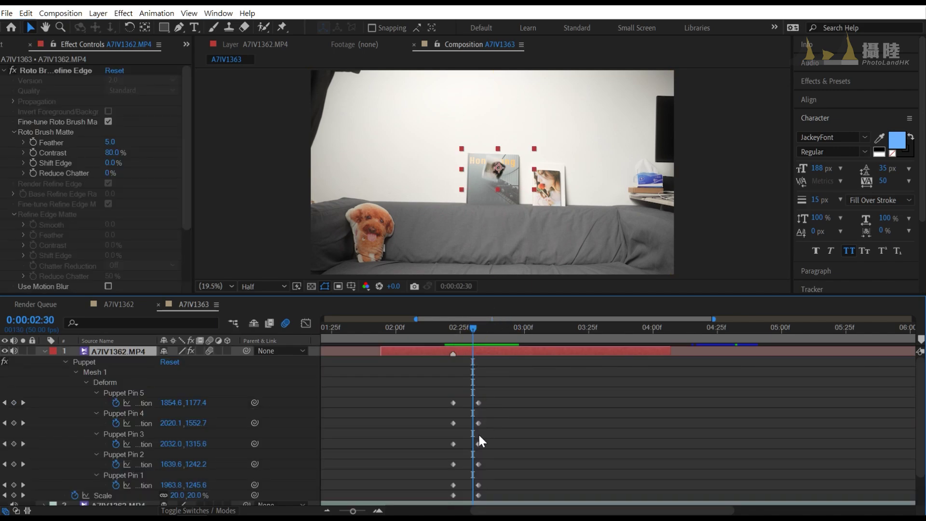
key(u)
drag(462, 330, 449, 332)
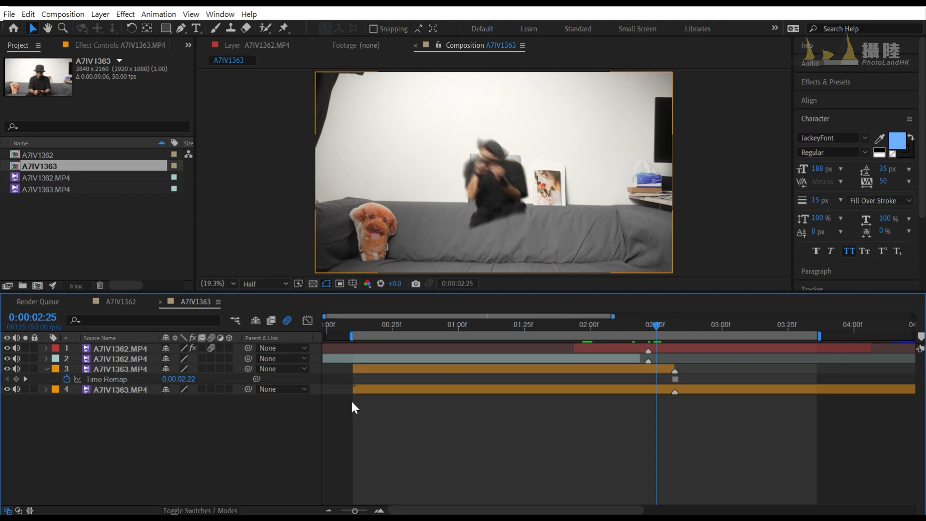
Add a new adjustment layer starting at about 0:00:02:21.
right_click(244, 419)
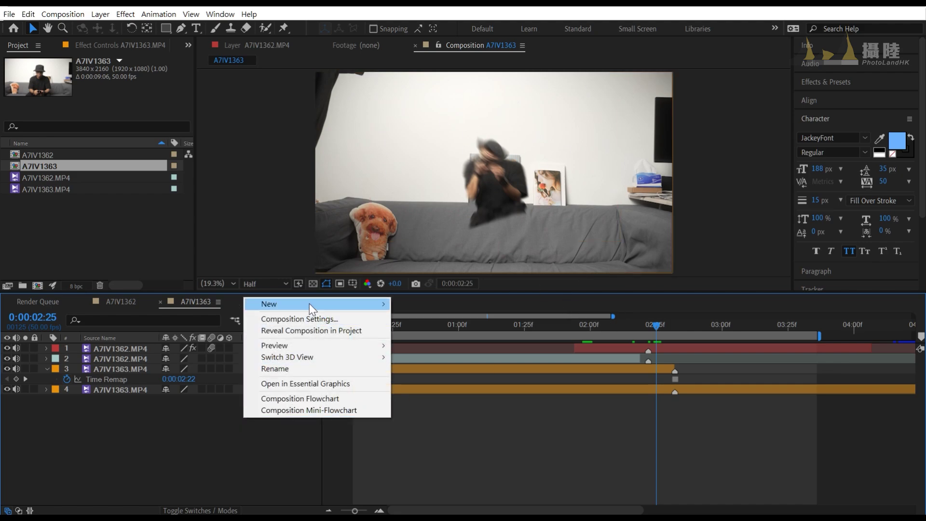
mouse_move(310, 305)
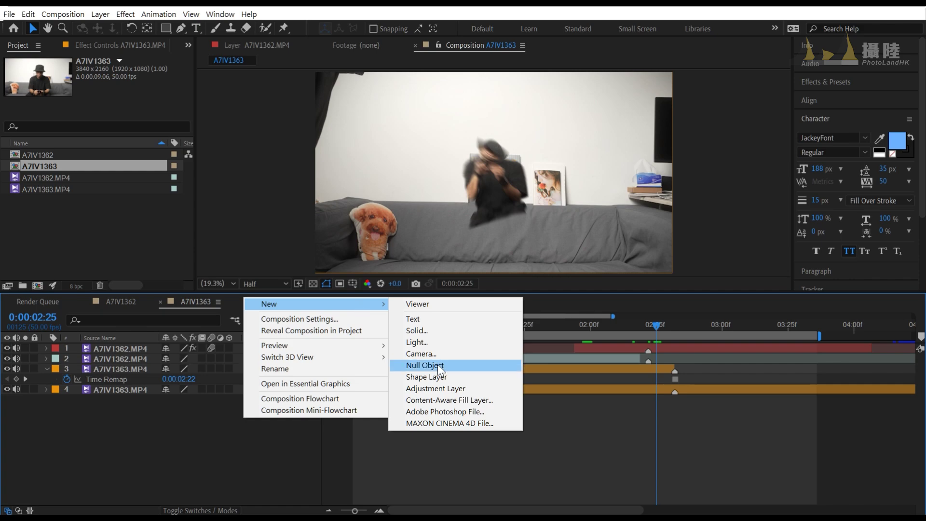
click(437, 389)
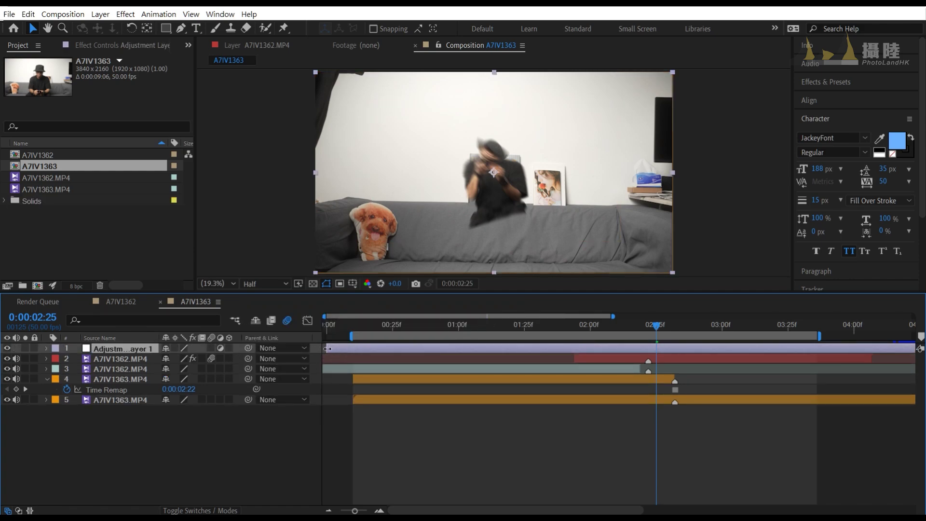
drag(326, 348, 620, 348)
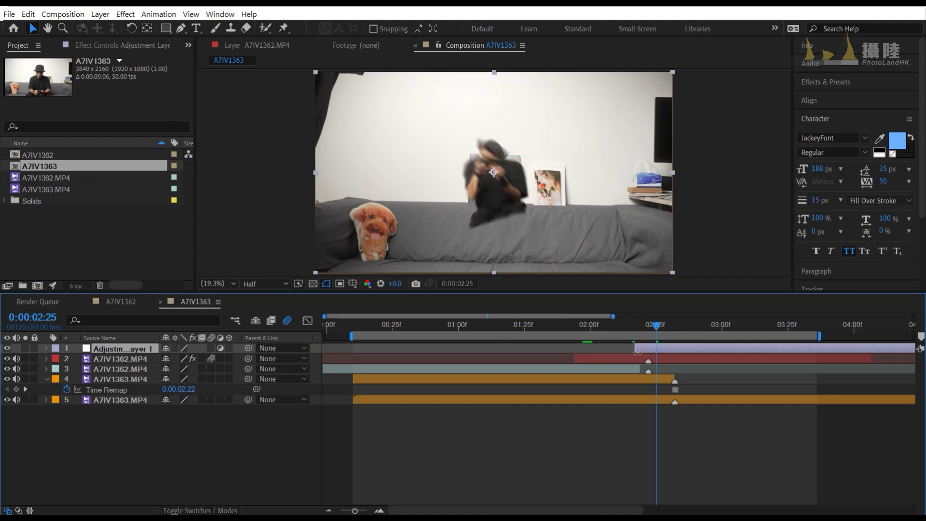
mouse_move(682, 327)
mouse_down()
mouse_move(641, 331)
mouse_move(675, 330)
mouse_up()
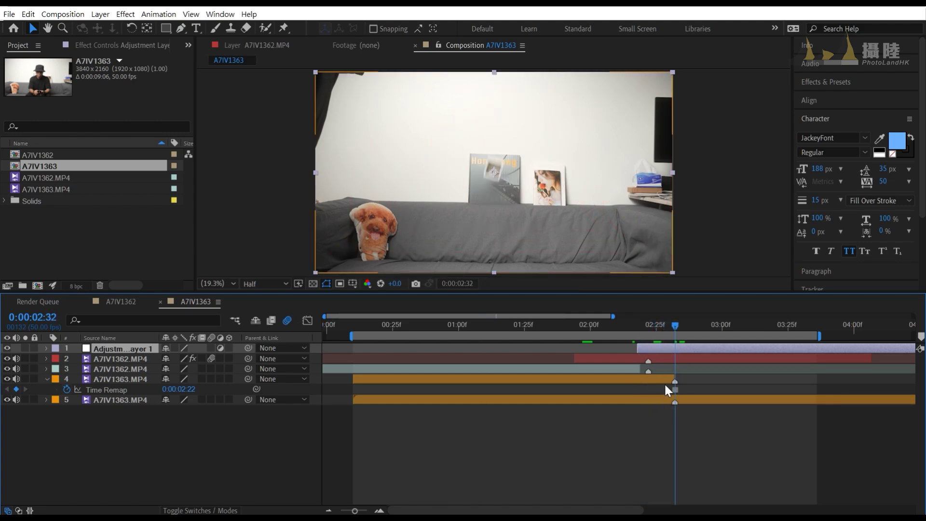
drag(636, 348, 646, 348)
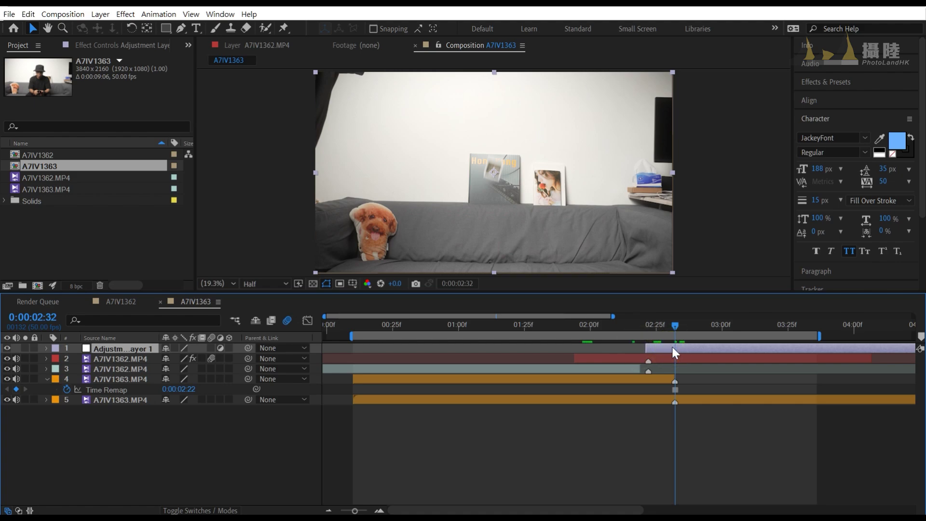
Split the adjustment layer at 0:00:02:32, delete the remainder, and open Effects & Presets.
key(ctrl+shift+d)
click(687, 346)
key(Delete)
click(646, 330)
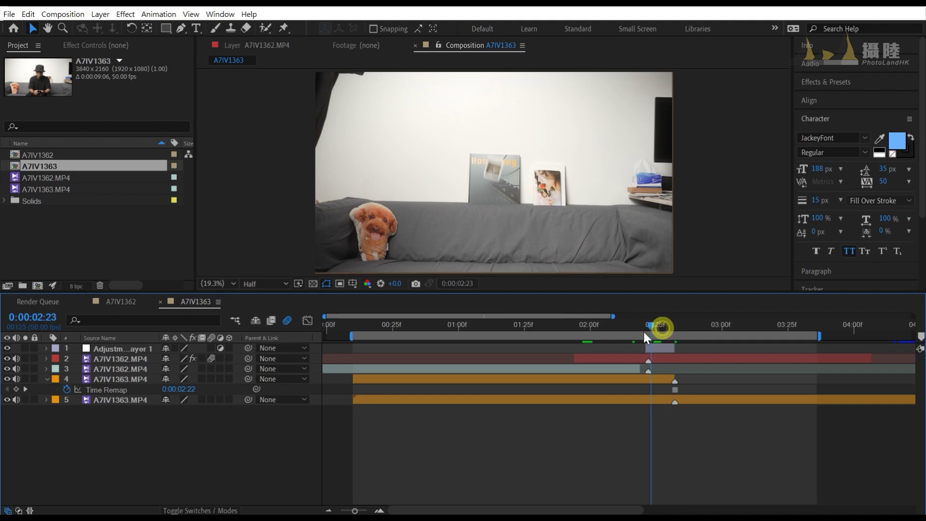
drag(644, 333, 662, 335)
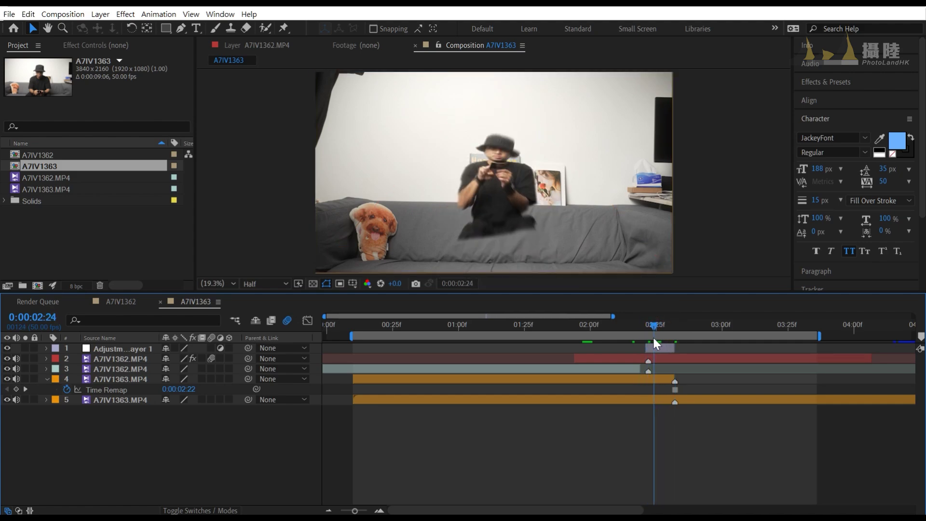
drag(661, 334, 661, 337)
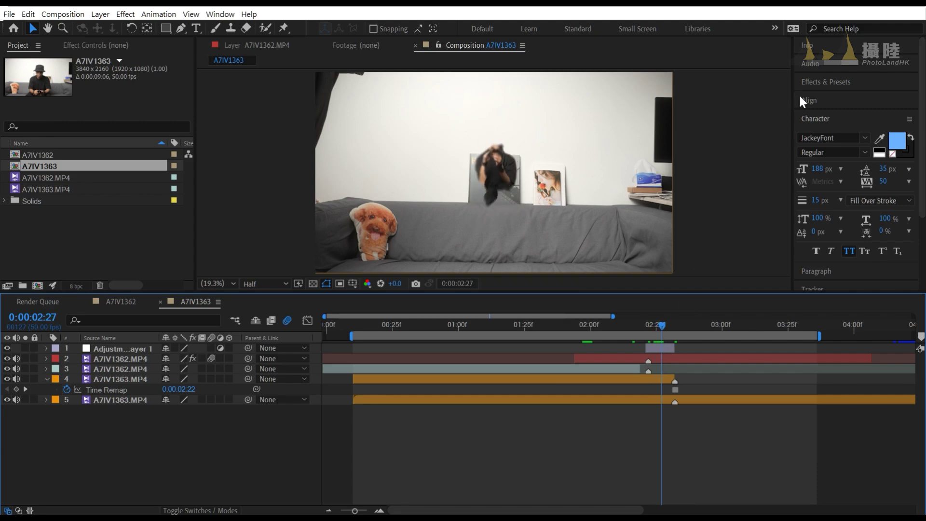
click(817, 82)
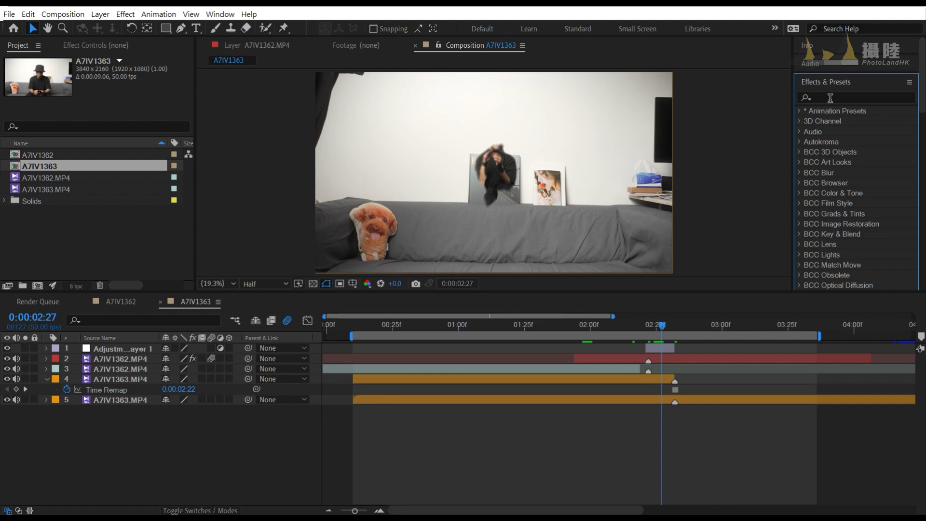
Search 'wiggle' and apply the Wiggle - position preset to Adjustment Layer 1, checking frames 2:23–2:24.
click(830, 98)
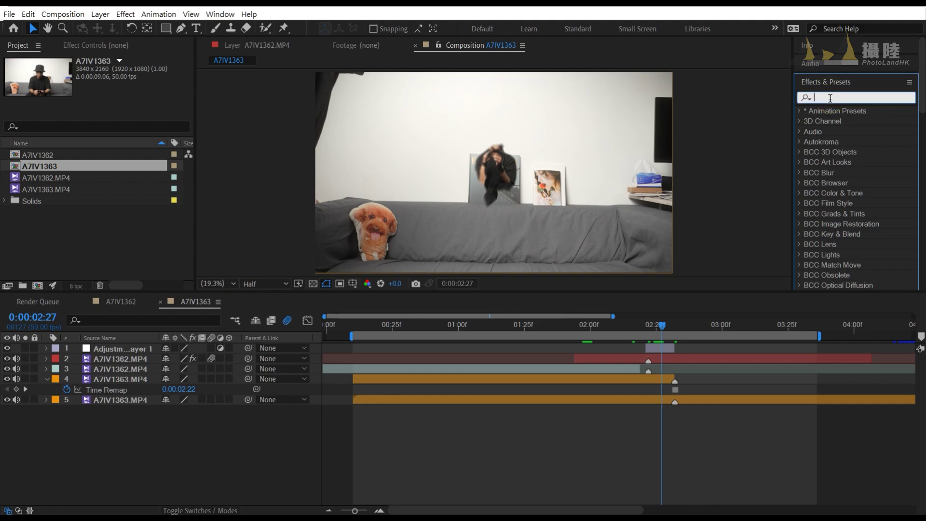
text(wiggle)
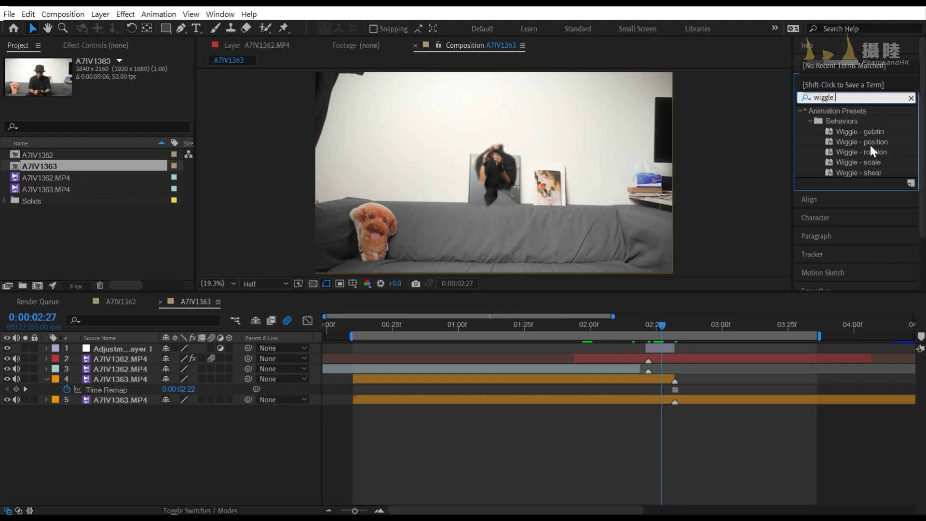
drag(866, 143, 661, 347)
click(664, 346)
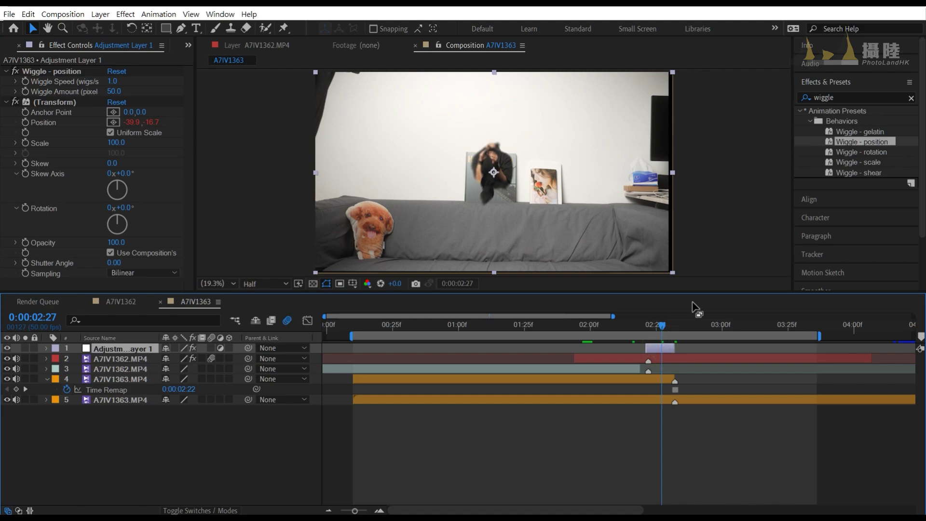
click(654, 324)
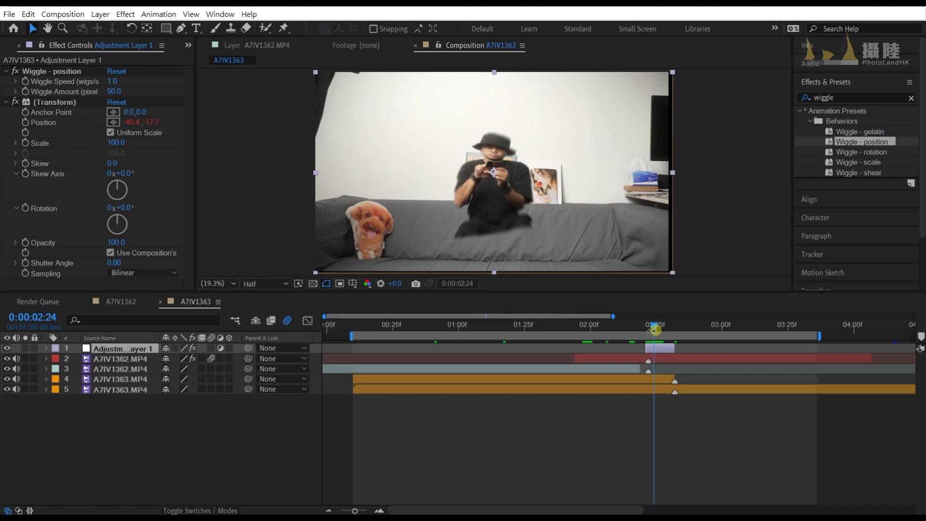
drag(655, 325, 647, 330)
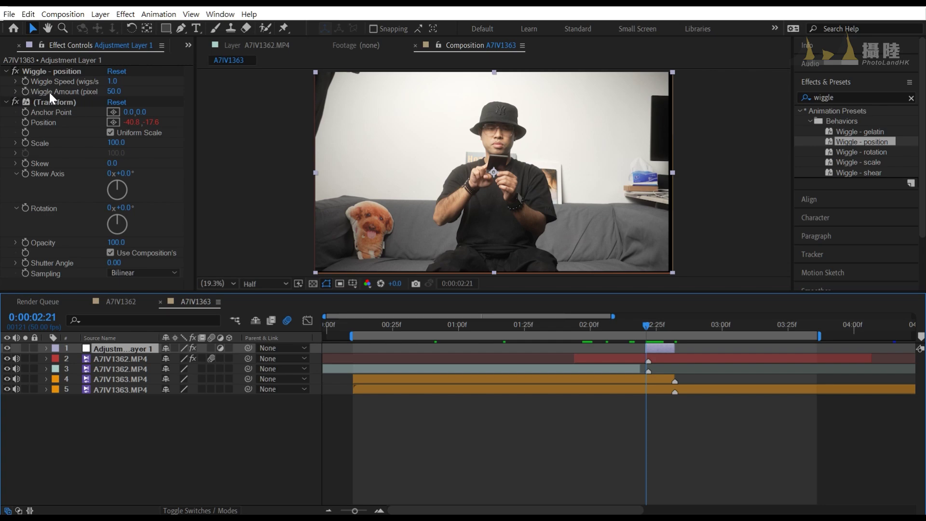
click(25, 92)
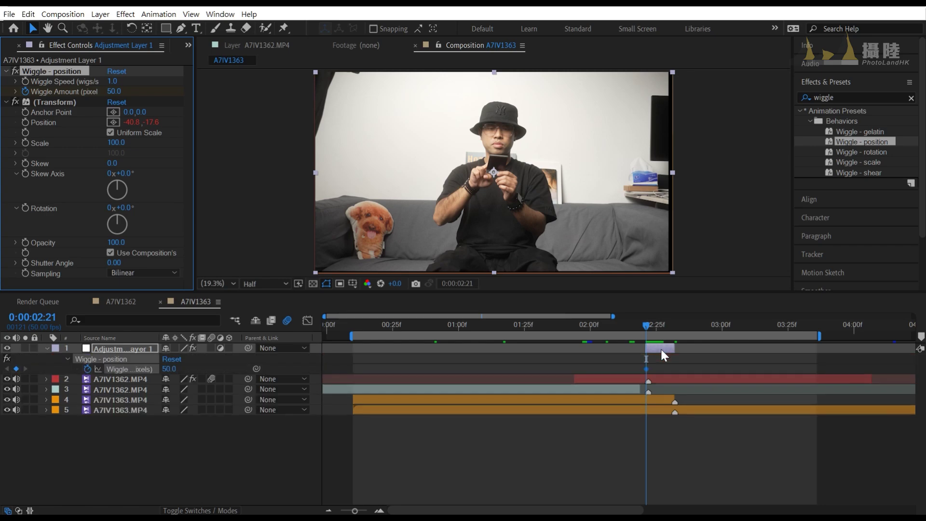
Keyframe Wiggle Amount at 0 on either side of the 50 peak near 0:00:02:26.
key(u)
drag(647, 369, 659, 369)
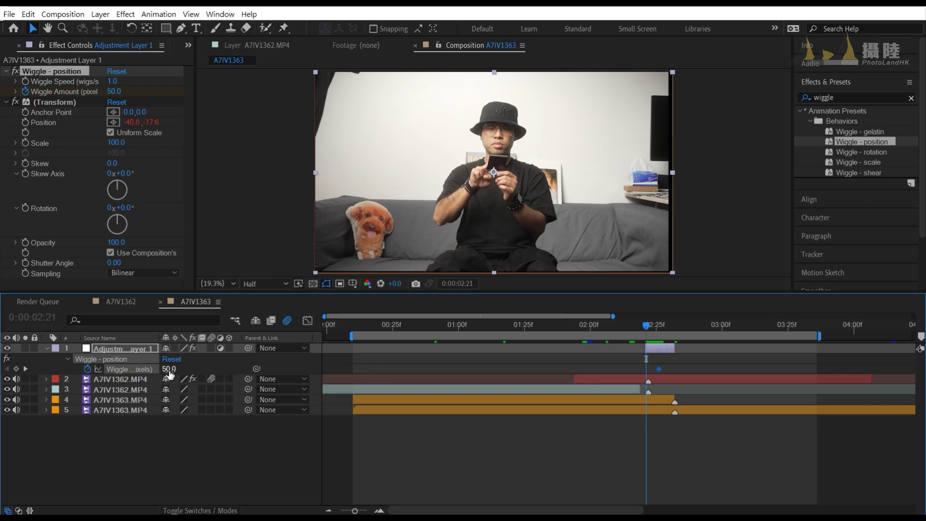
drag(170, 374, 132, 374)
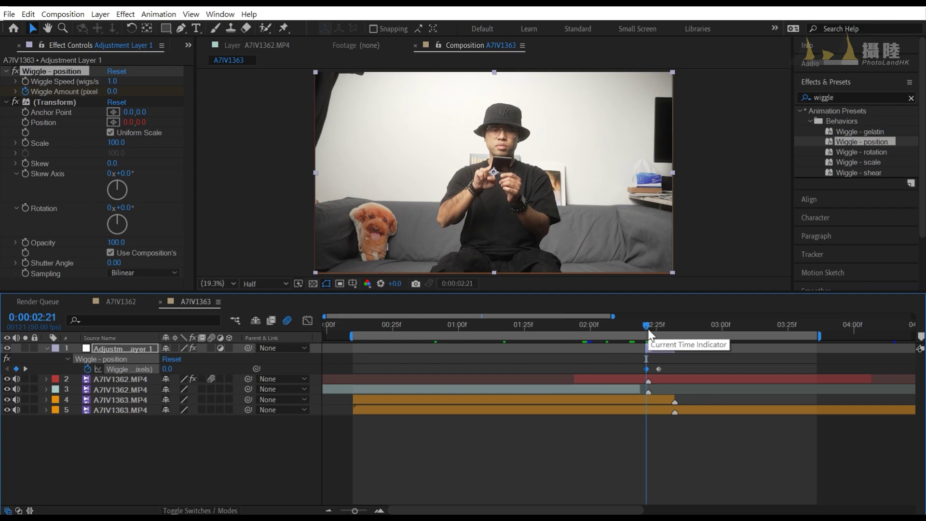
drag(653, 329, 676, 334)
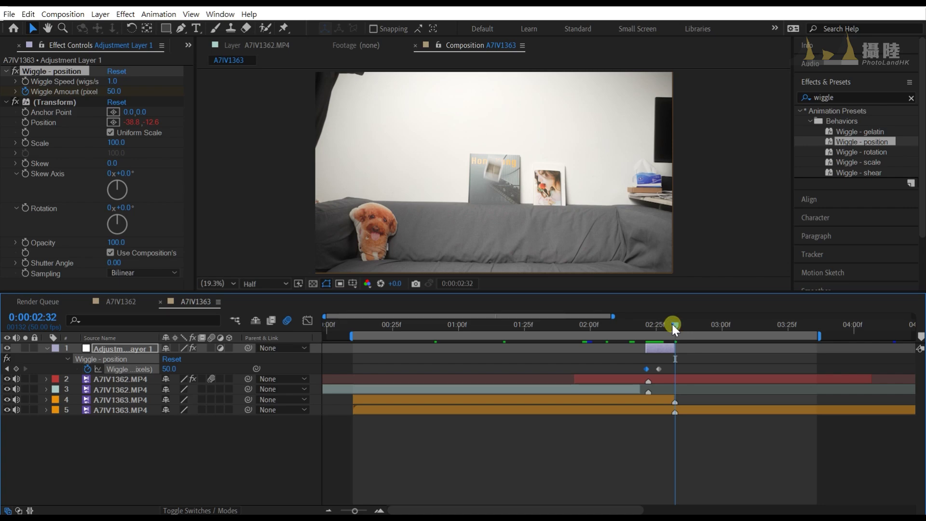
drag(169, 369, 126, 369)
drag(661, 369, 659, 369)
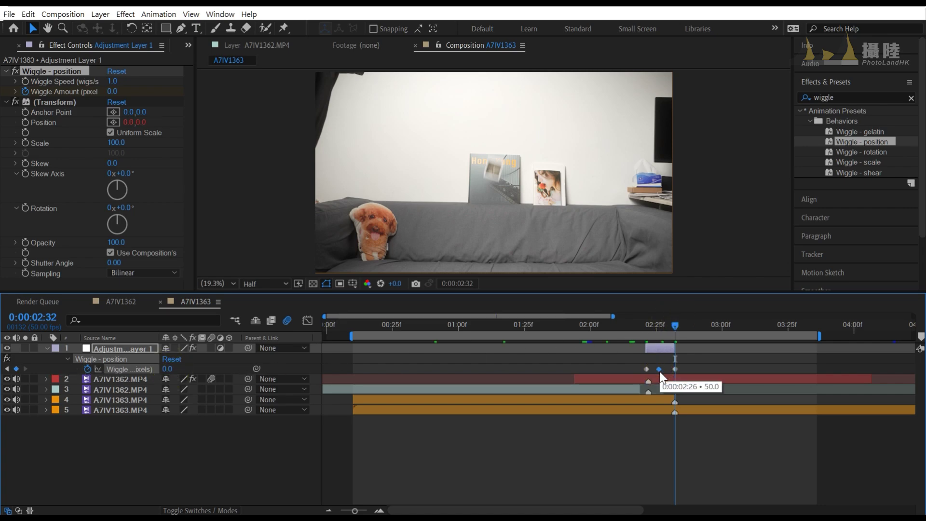
Scrub to check the shake, select the 2:26 peak keyframe, and raise Wiggle Speed to 58.
drag(644, 326, 673, 332)
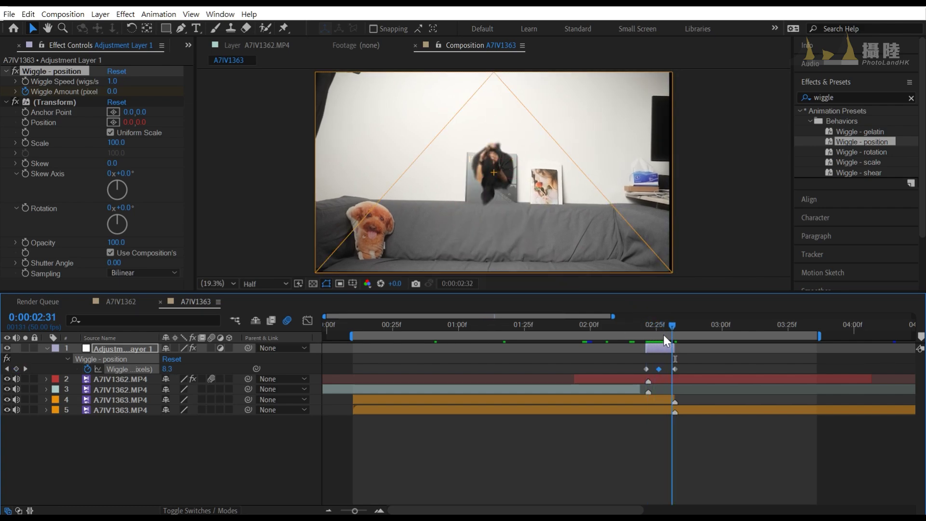
drag(674, 335, 647, 333)
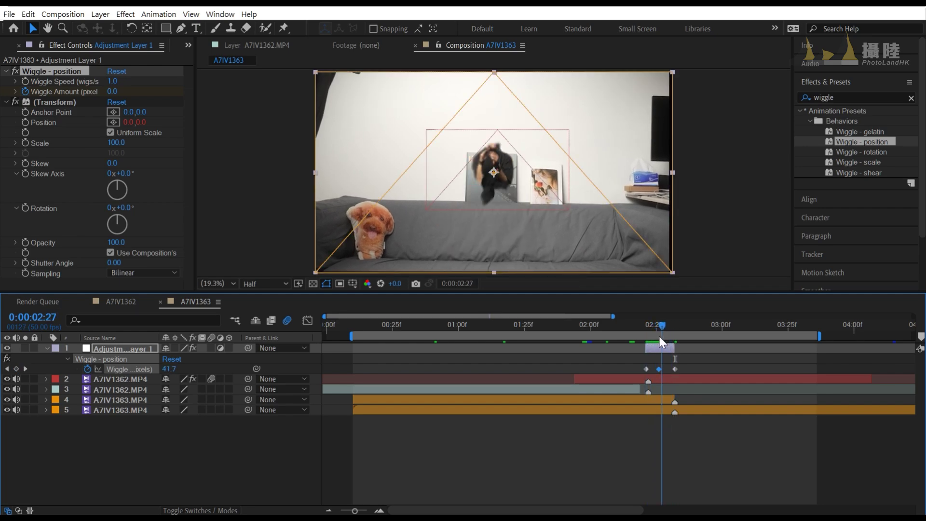
click(656, 347)
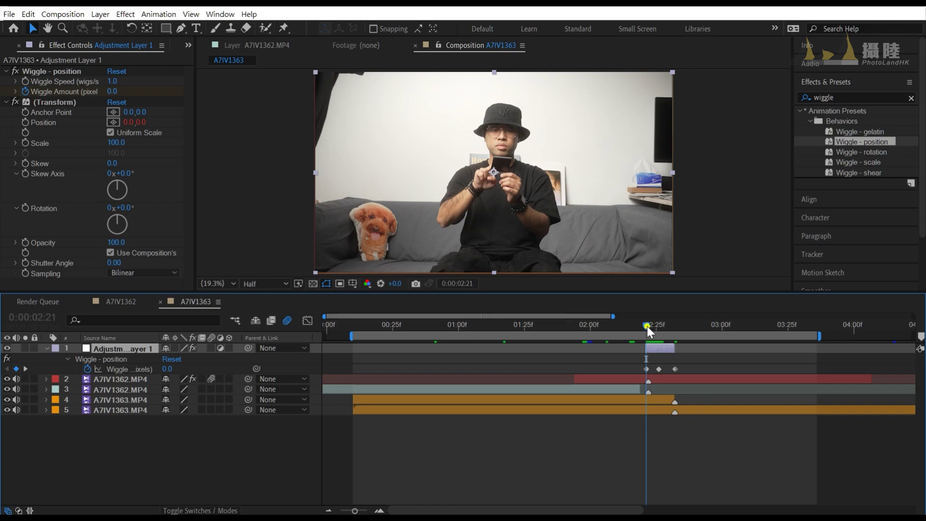
drag(647, 326, 660, 327)
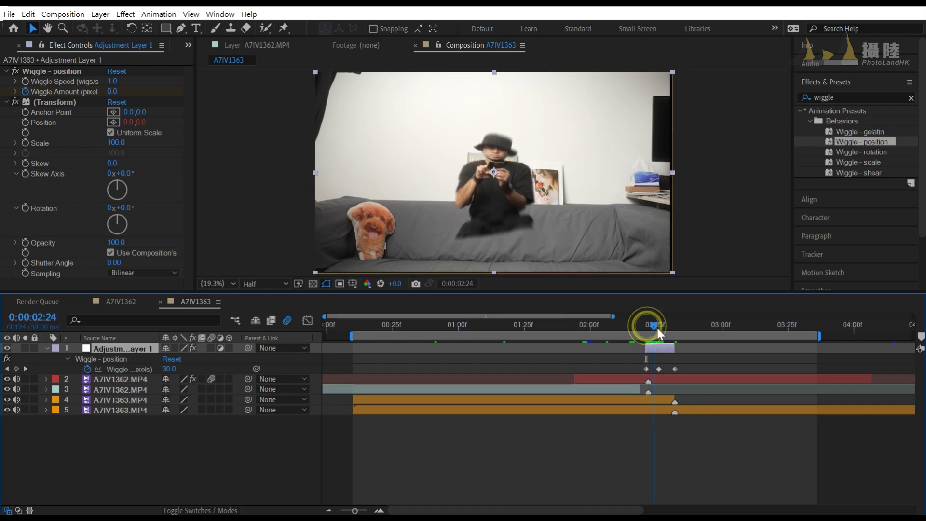
click(659, 369)
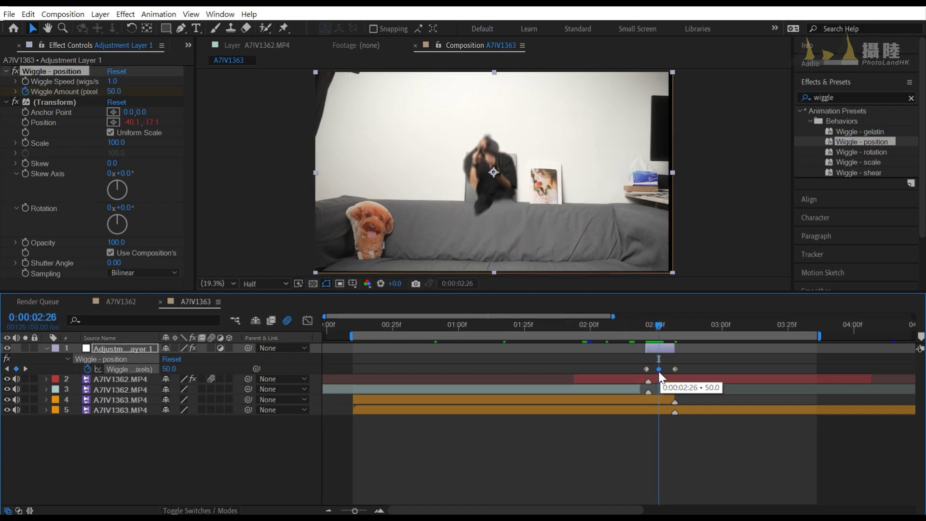
drag(111, 82, 147, 81)
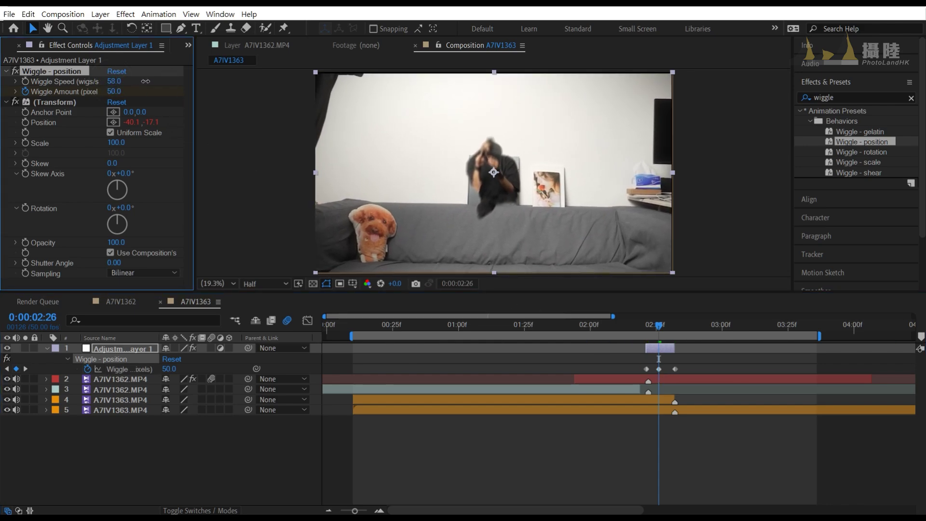
Set Wiggle Speed to 25 and raise the peak Wiggle Amount to 80.
click(114, 81)
text(25)
click(163, 80)
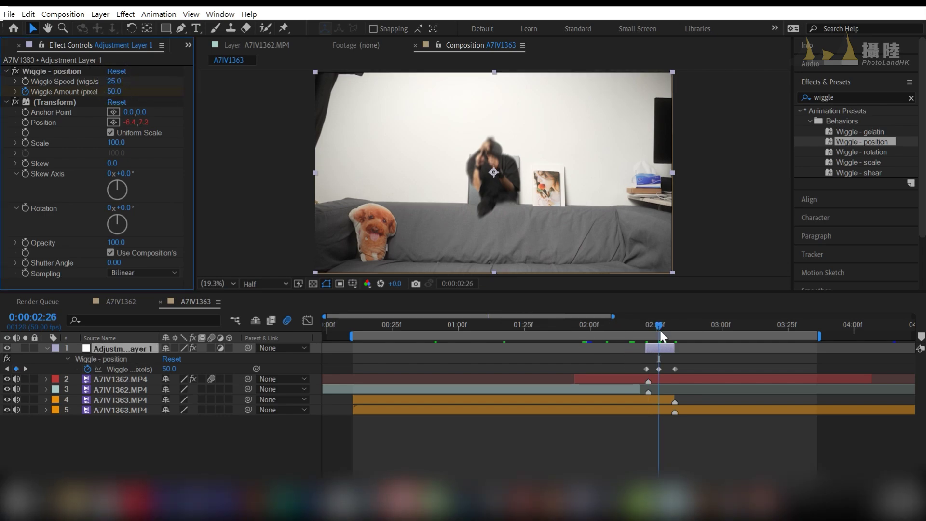
drag(657, 322, 657, 328)
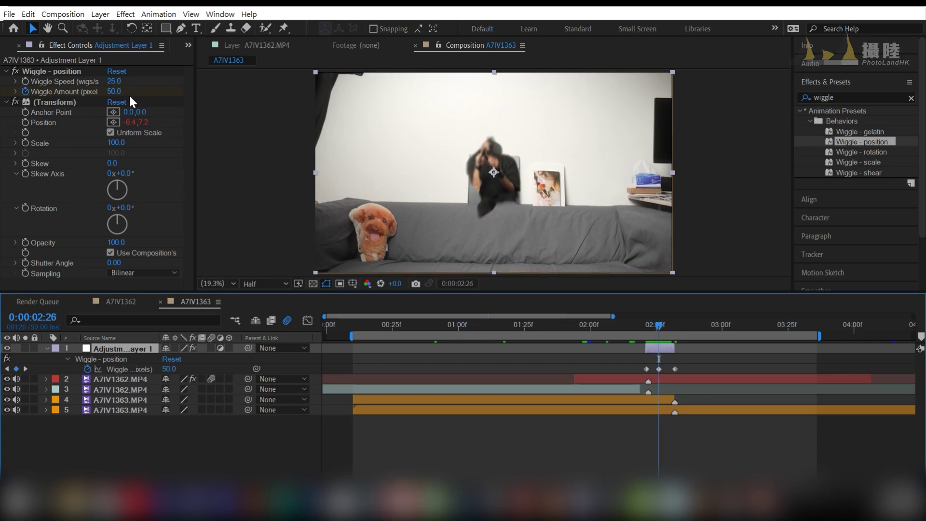
click(115, 92)
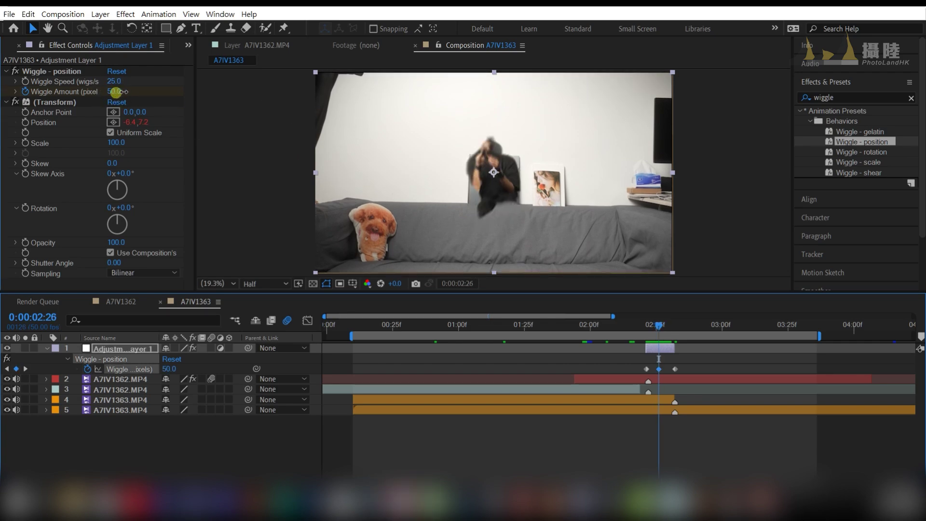
drag(116, 91, 132, 92)
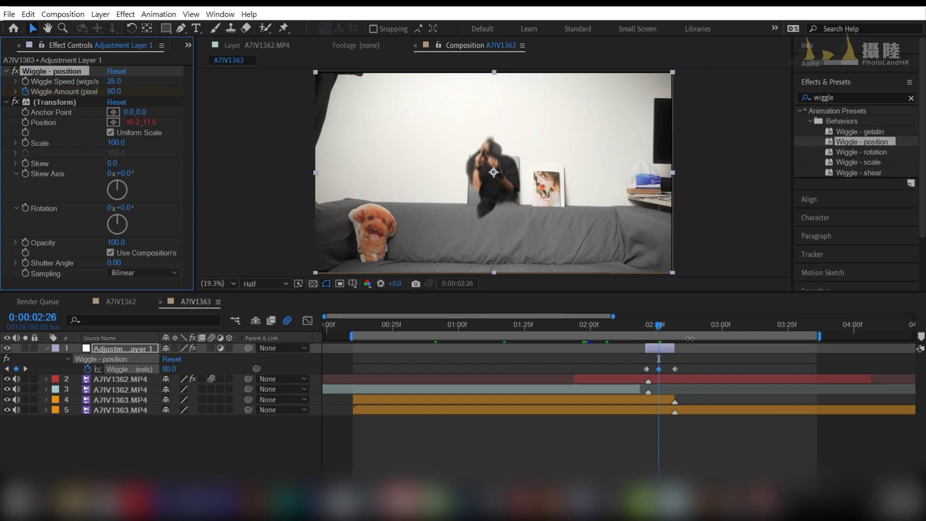
mouse_move(654, 324)
mouse_down()
mouse_move(656, 339)
mouse_move(659, 331)
mouse_up()
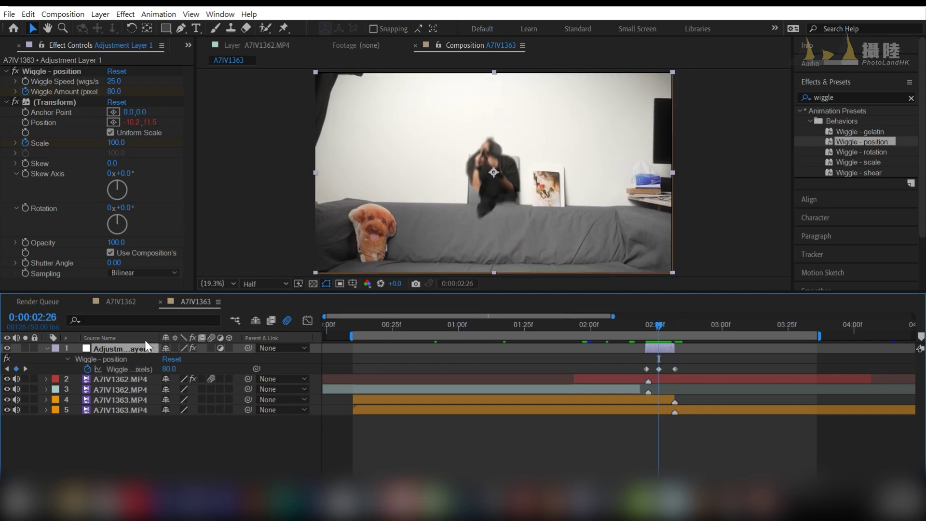
Turn on Motion Blur for Adjustment Layer 1 and scrub around 2:26 to review.
click(211, 348)
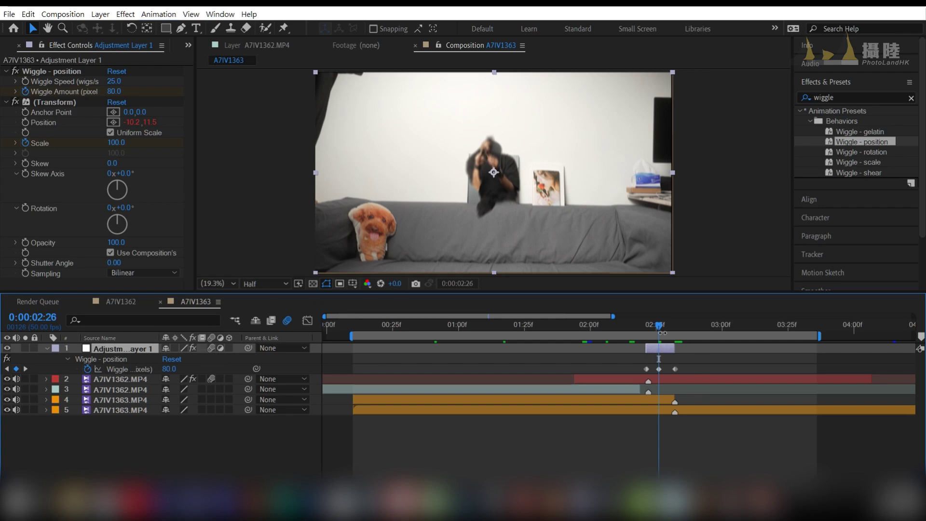
drag(662, 333, 652, 327)
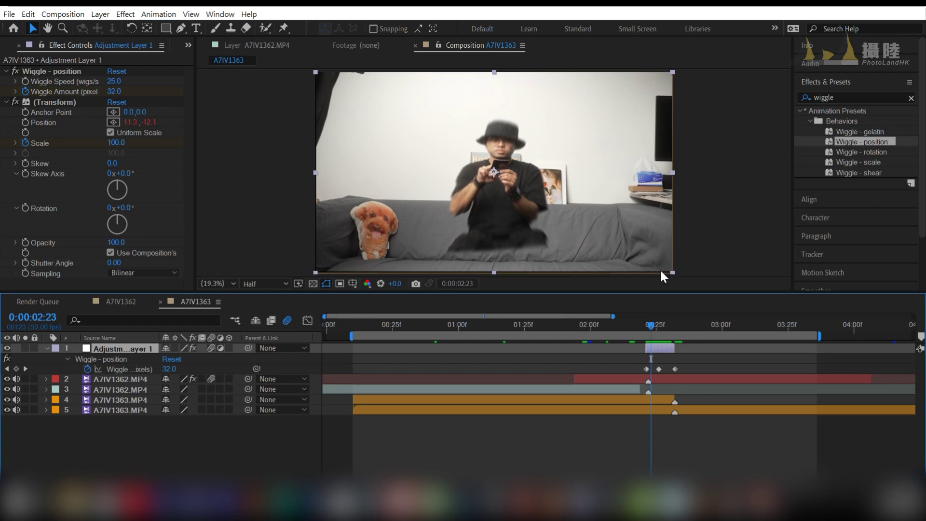
drag(650, 318, 659, 324)
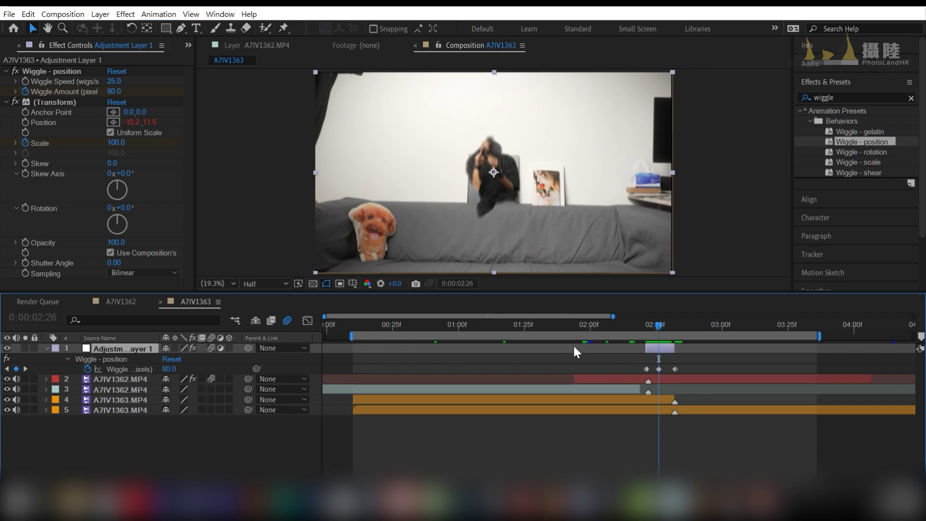
Pre-compose all five A7IV1363 layers into Pre-comp 1 and return to the A7IV1363 composition.
click(563, 410)
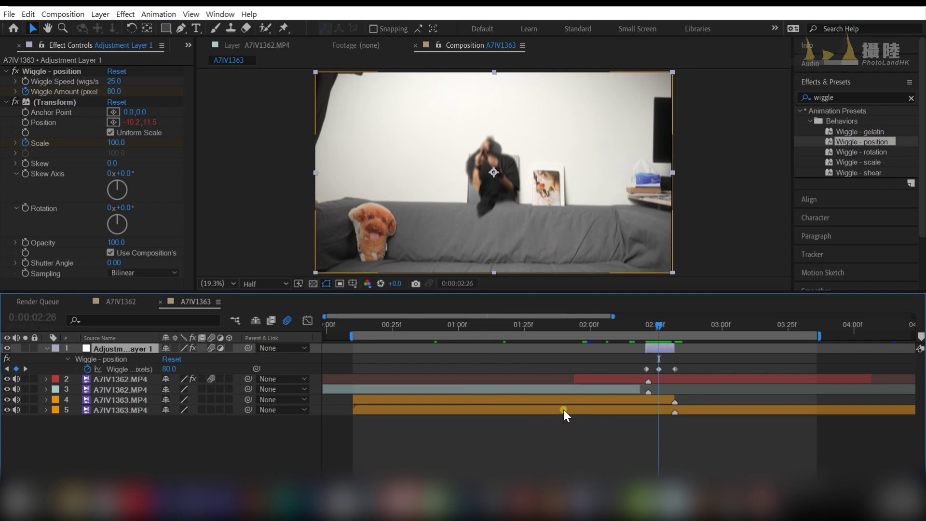
shift+click(651, 347)
right_click(657, 349)
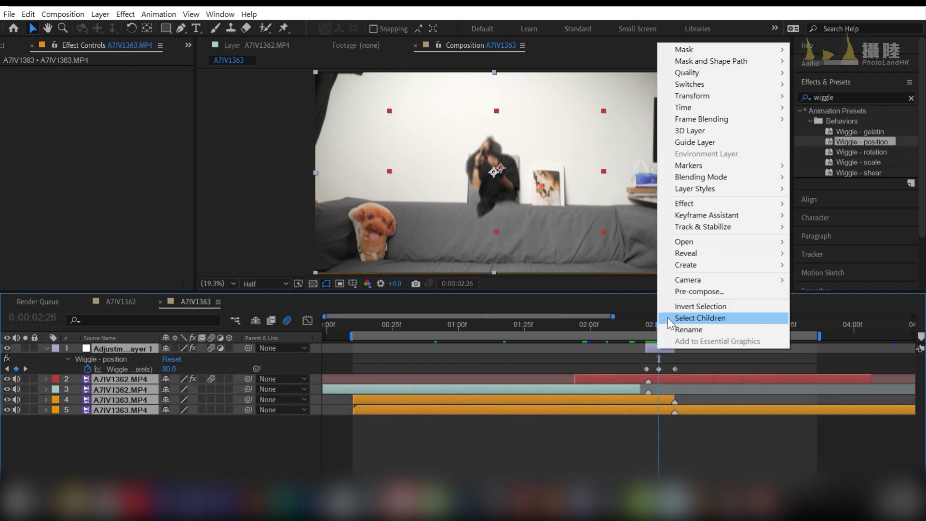
click(699, 292)
click(393, 334)
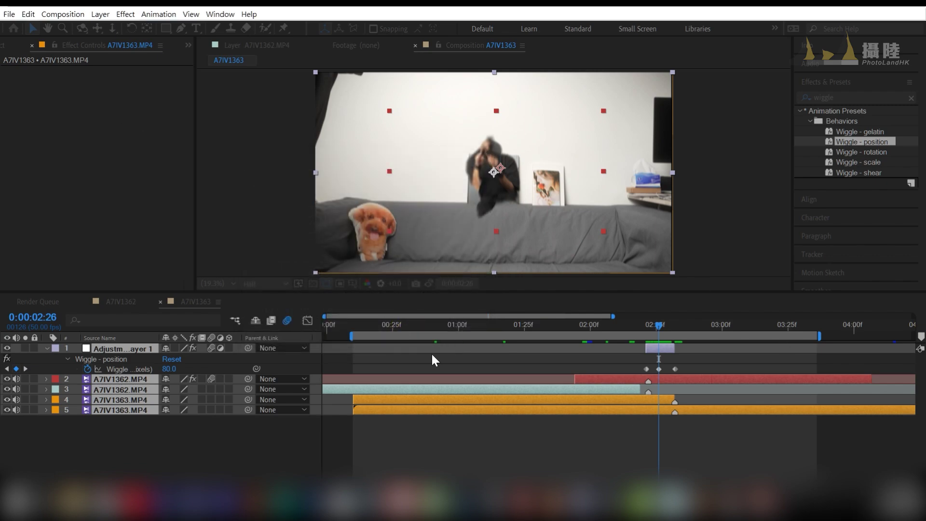
click(186, 300)
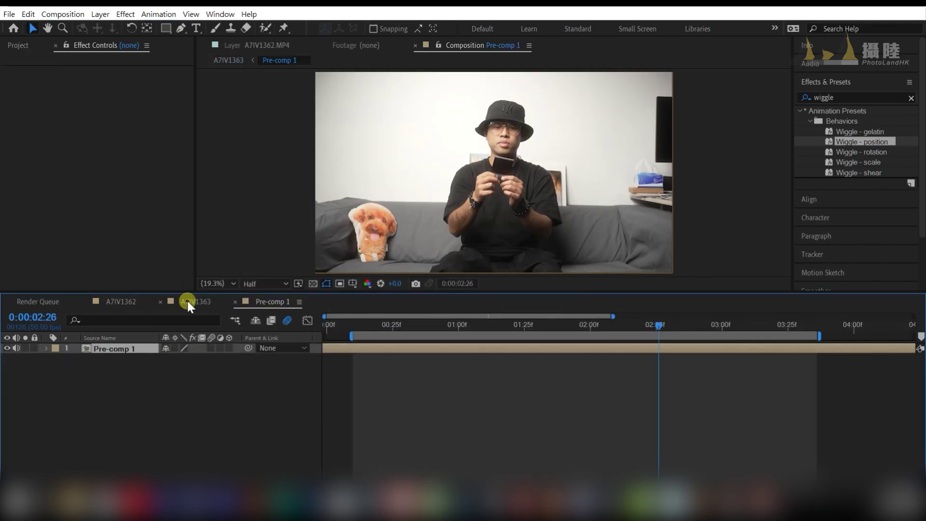
drag(652, 324, 660, 329)
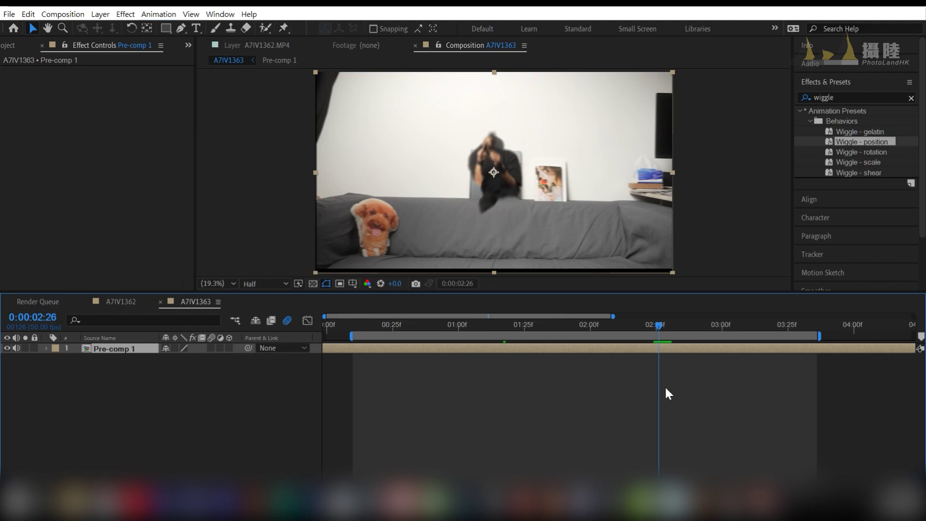
Show Pre-comp 1's Scale and set a 105% keyframe at 0:00:02:27.
key(s)
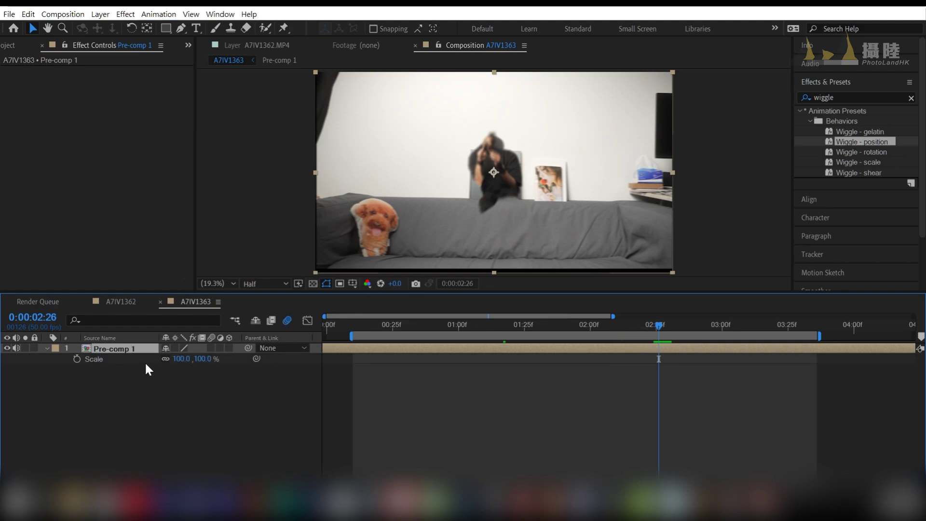
drag(180, 358, 183, 358)
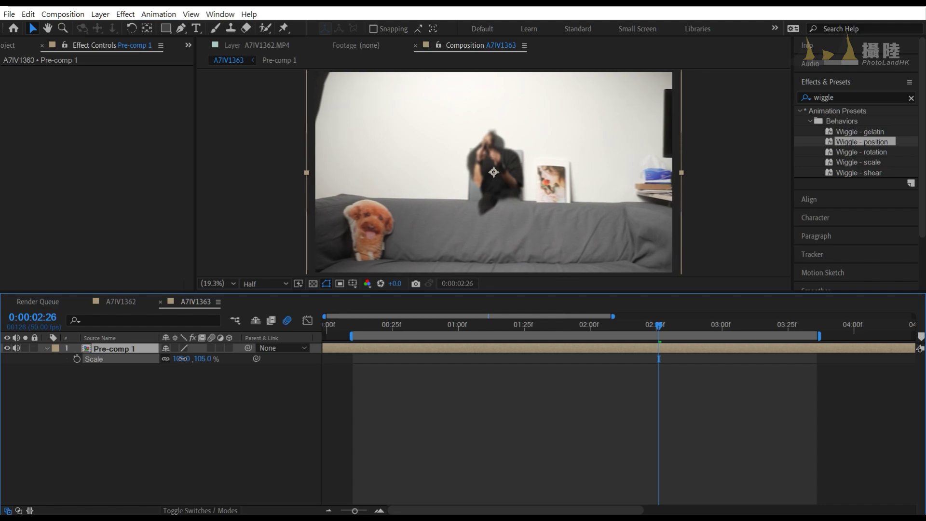
click(641, 430)
mouse_move(660, 322)
mouse_down()
mouse_move(669, 334)
mouse_move(663, 341)
mouse_move(662, 326)
mouse_up()
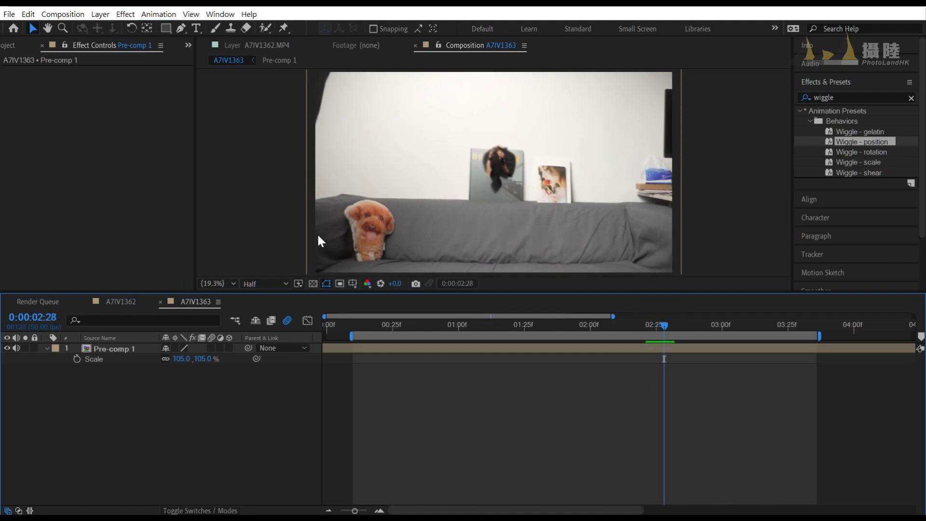
click(663, 327)
click(77, 359)
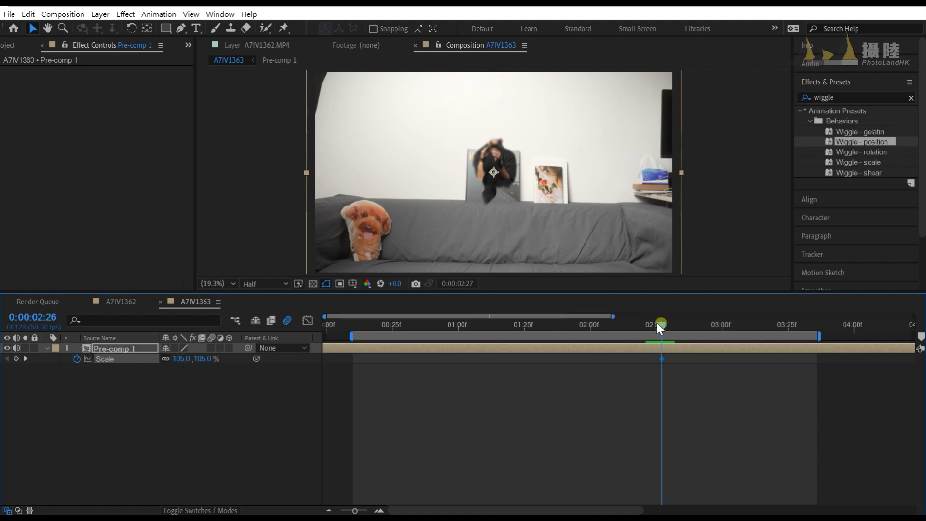
Add a 100% Scale keyframe at 0:00:02:20 where the punch-in starts.
drag(660, 327, 643, 325)
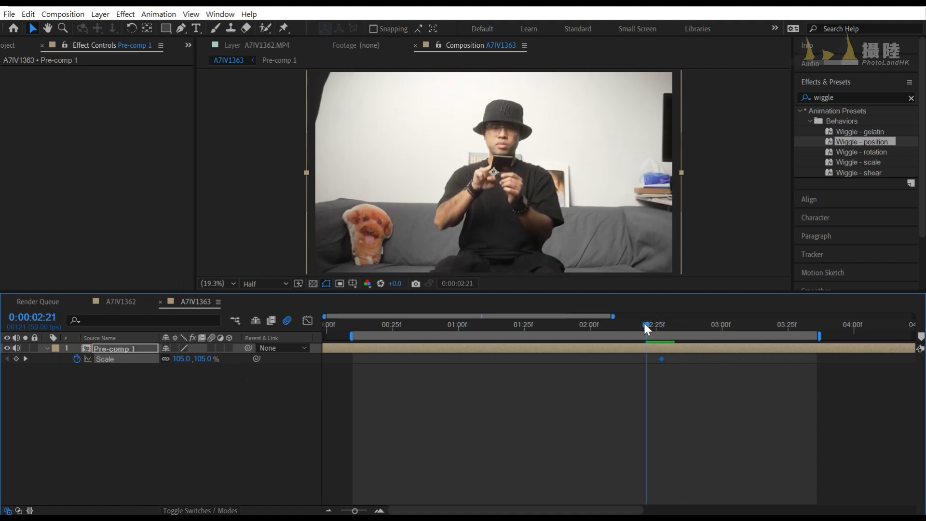
click(181, 361)
text(00)
key(Return)
mouse_move(663, 330)
mouse_down()
mouse_move(655, 332)
mouse_move(673, 344)
mouse_up()
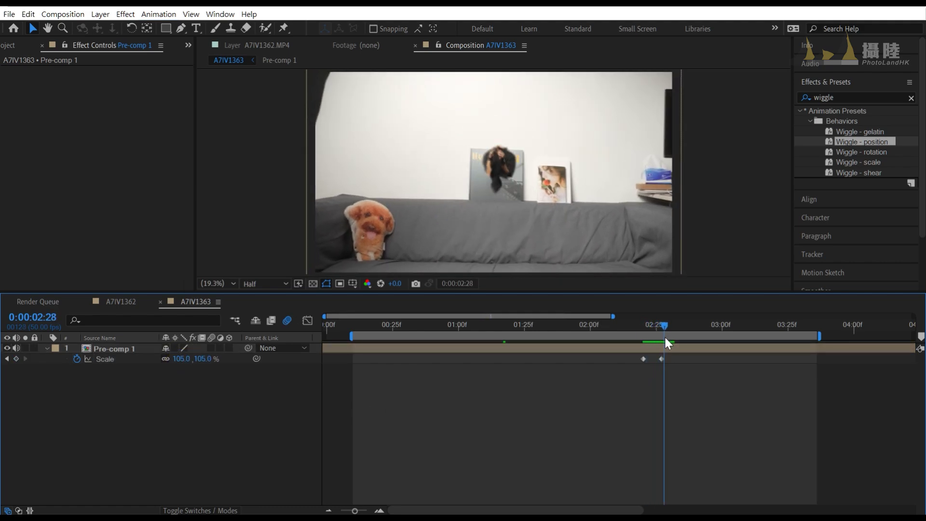
Add a closing Scale keyframe back at 100% around 0:00:02:31.
click(16, 359)
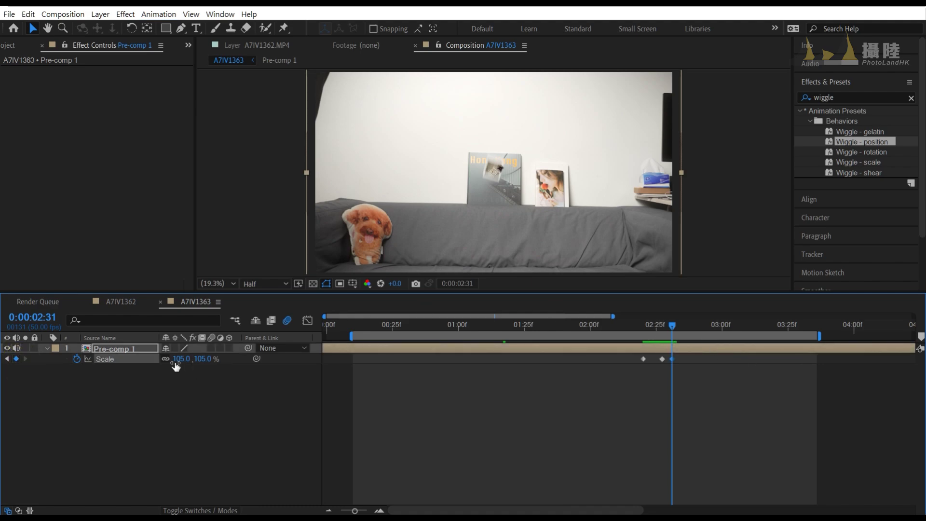
click(177, 359)
text(10)
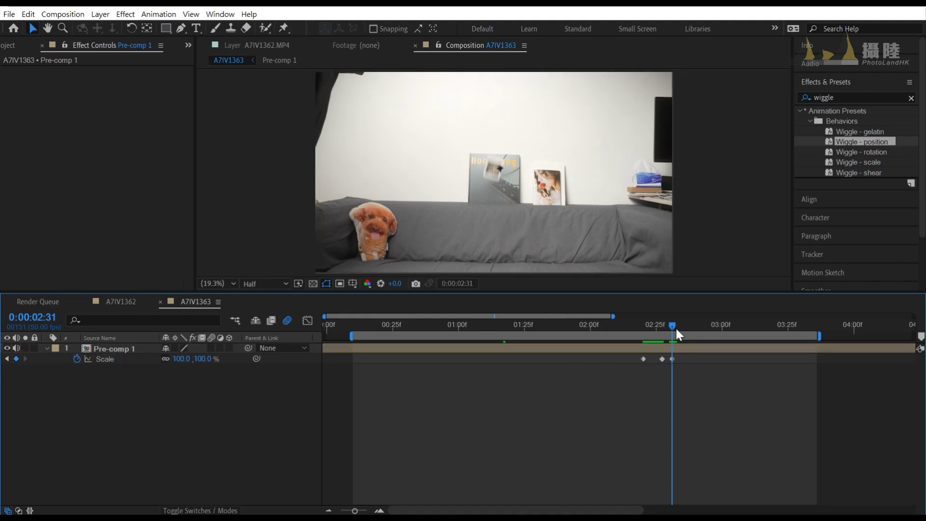
drag(673, 359, 681, 359)
mouse_move(666, 325)
mouse_down()
mouse_move(659, 325)
mouse_move(668, 342)
mouse_move(649, 344)
mouse_move(658, 326)
mouse_up()
Preview the scale punch-in starting from 0:00:02:21.
click(671, 412)
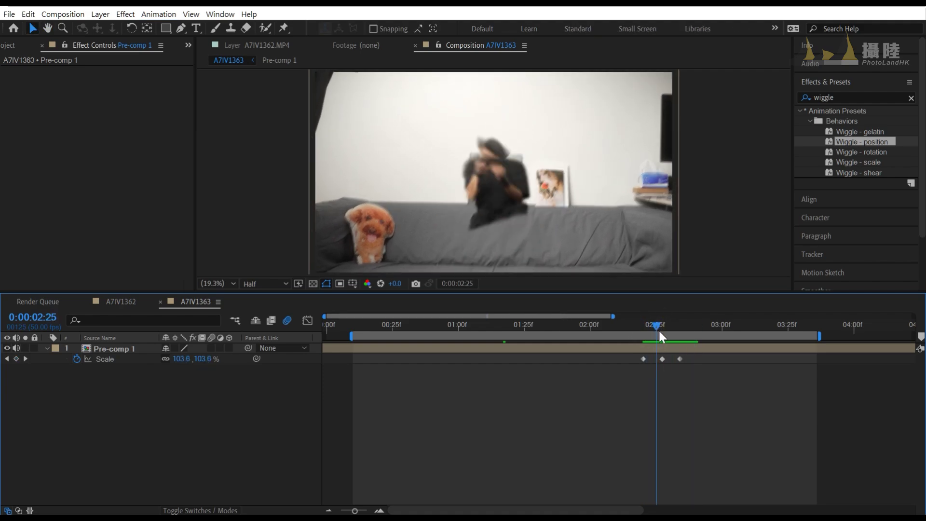
click(646, 333)
key(space)
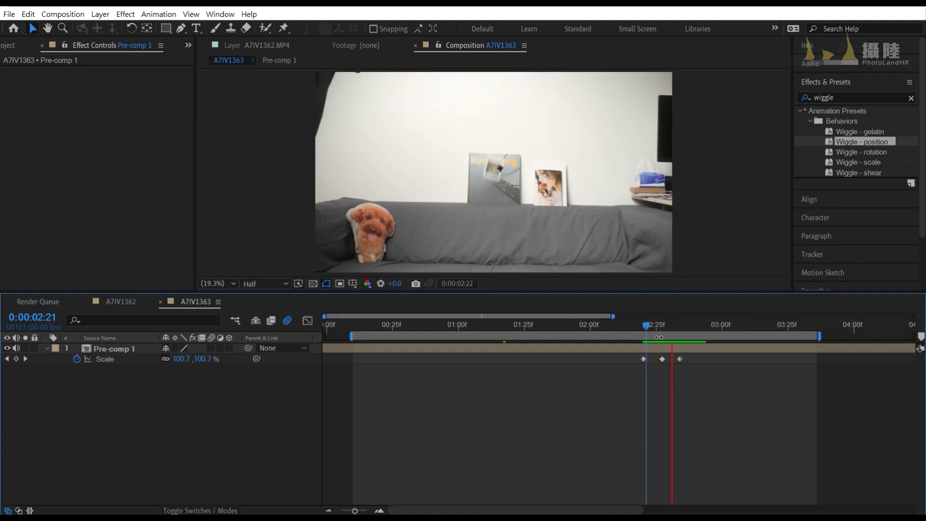
key(space)
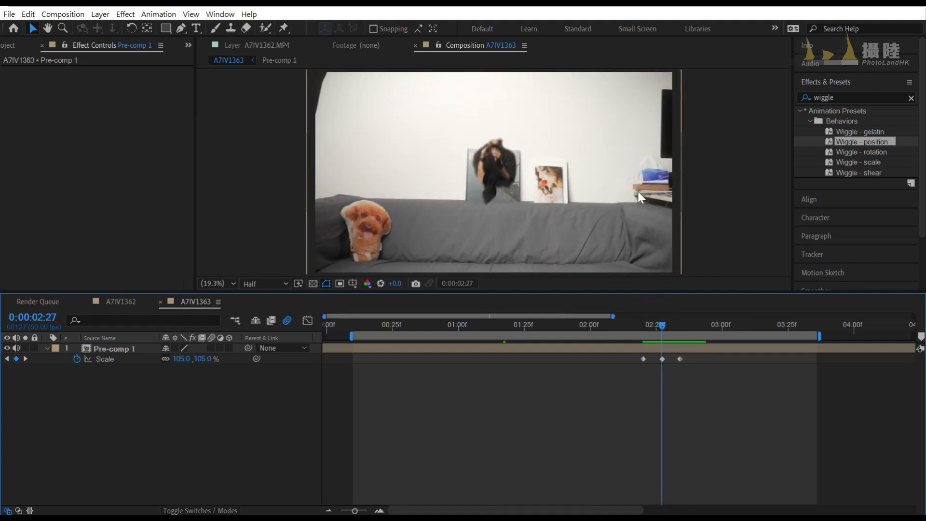
drag(655, 325, 647, 329)
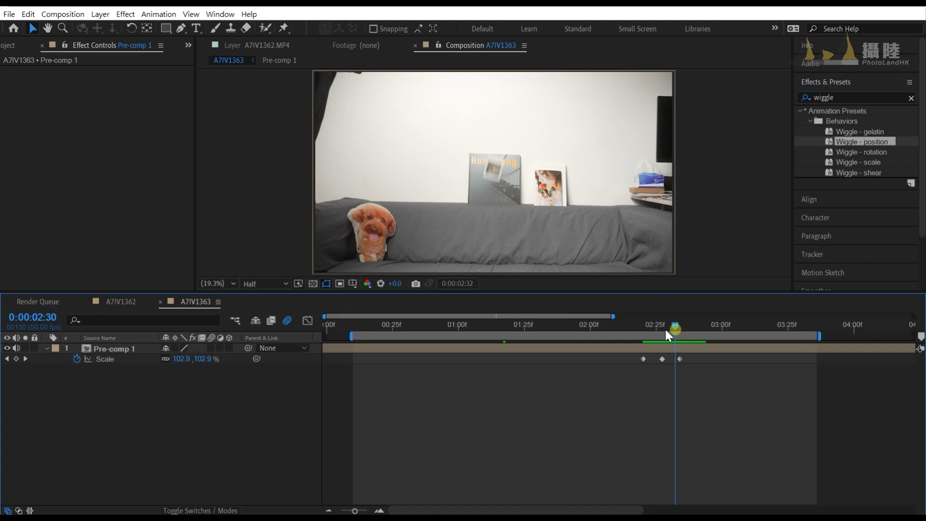